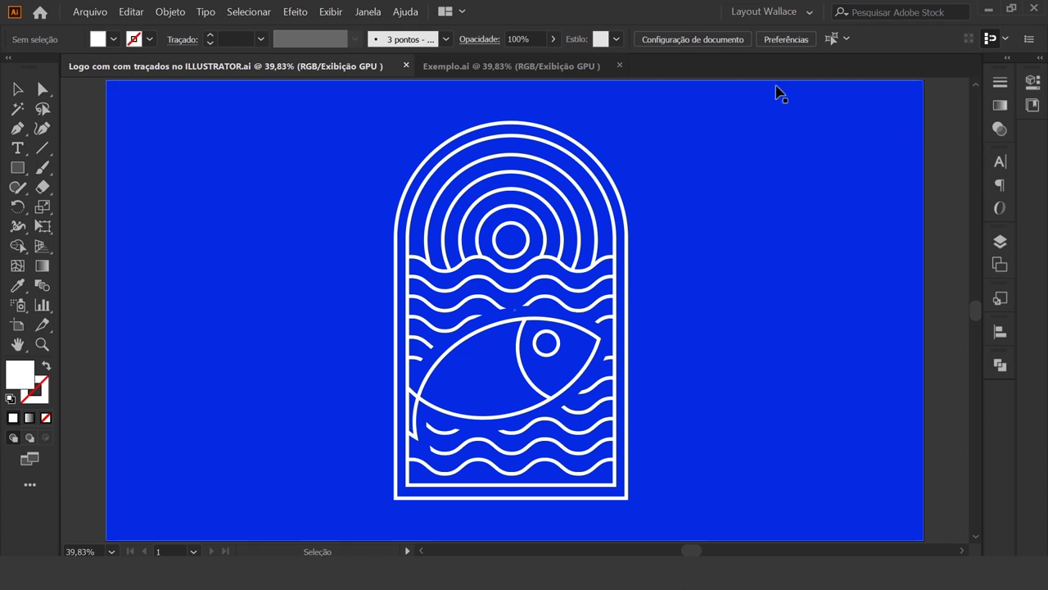
# - Switch to the blank Exemplo.ai document tab, leaving the finished logo file
pyautogui.click(573, 66)
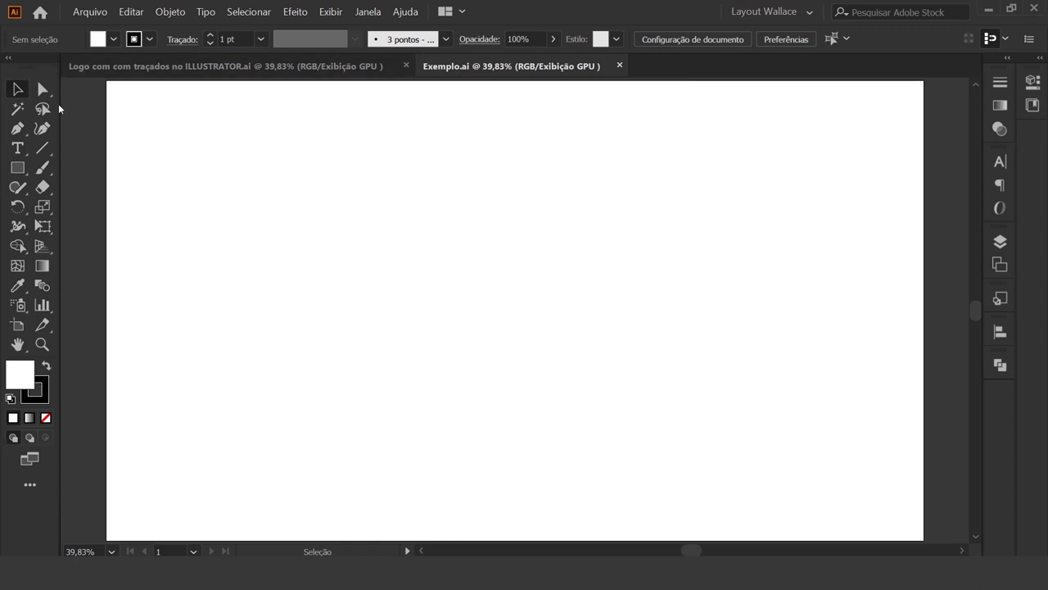
# - Draw a tall rectangle and shift it toward the centre of the artboard
pyautogui.click(366, 12)
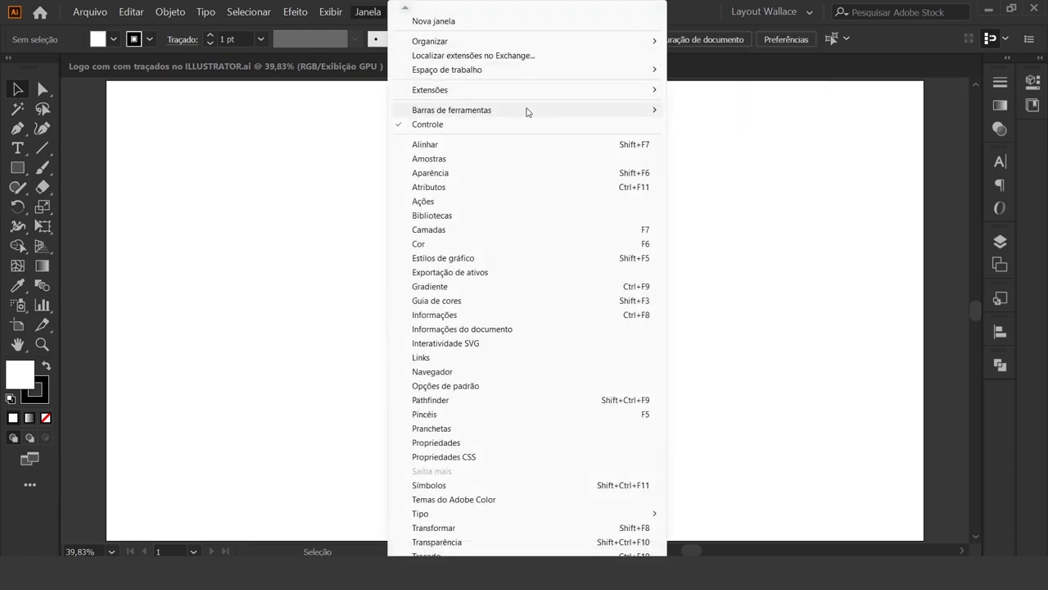
pyautogui.moveTo(452, 109)
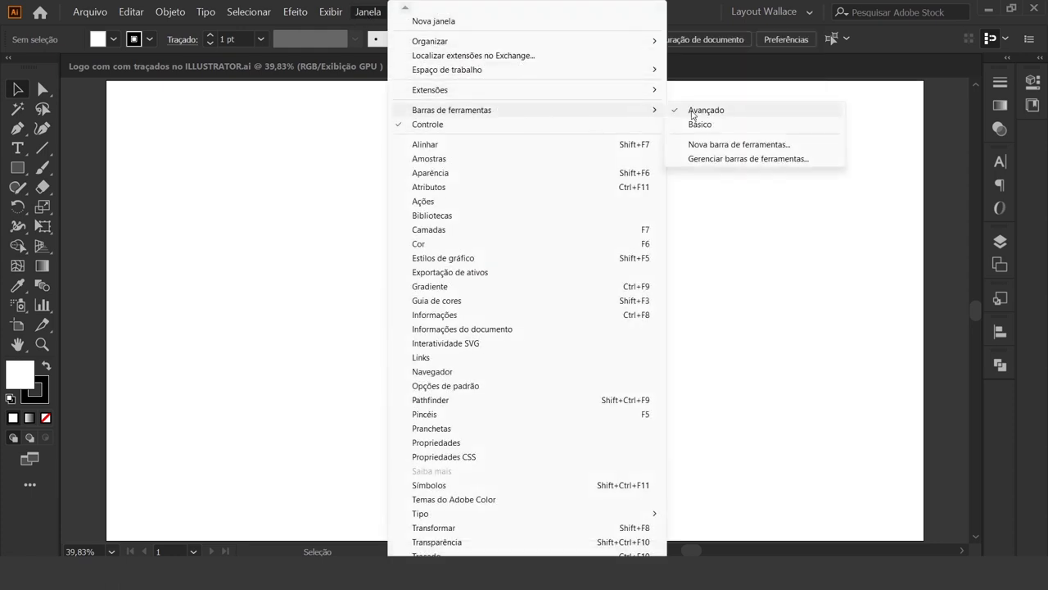
pyautogui.click(94, 117)
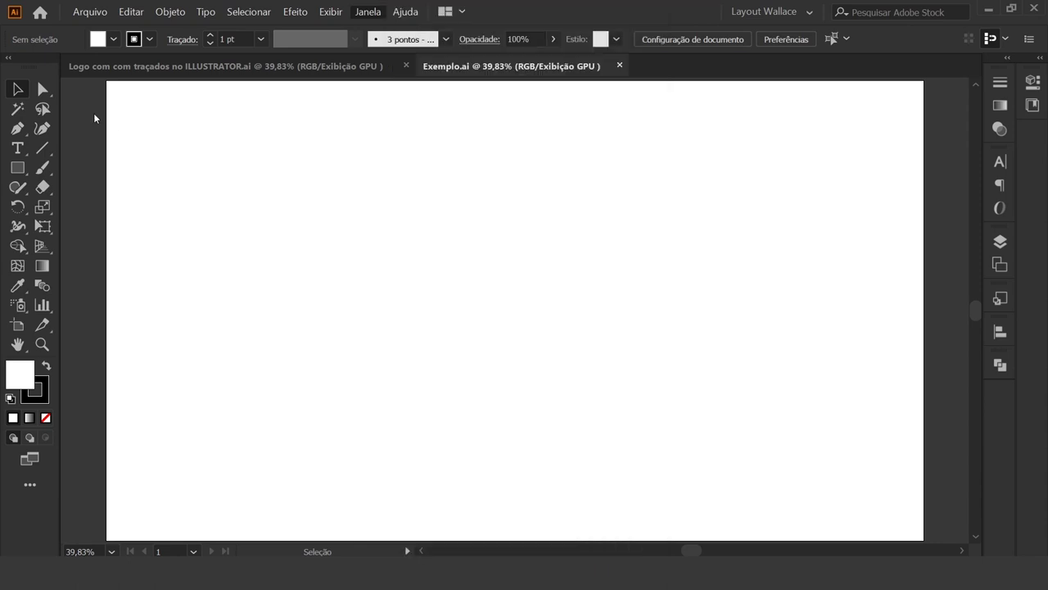
pyautogui.click(20, 171)
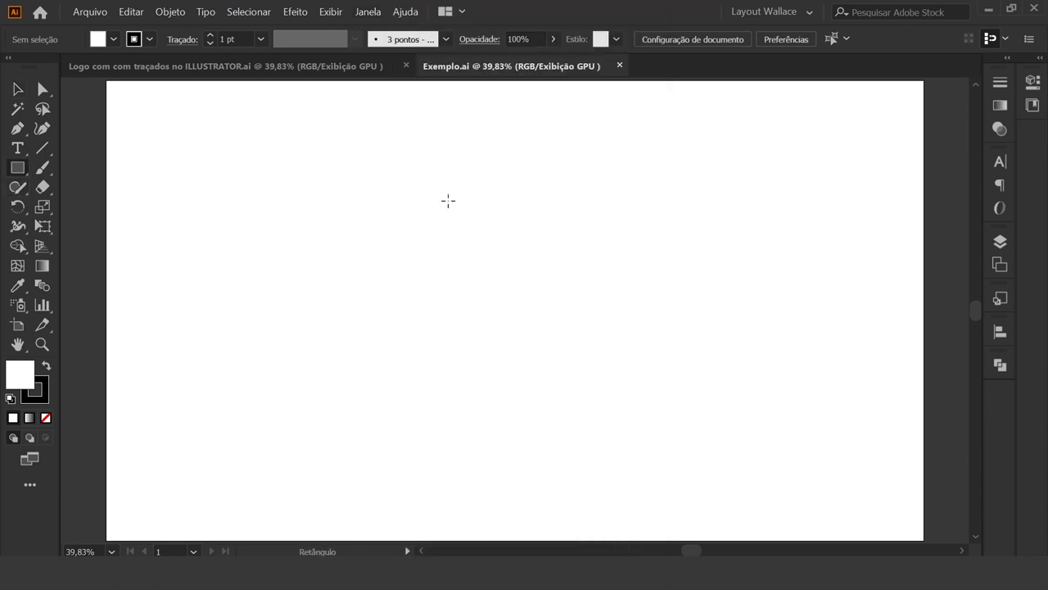
pyautogui.moveTo(443, 159); pyautogui.dragTo(611, 464)
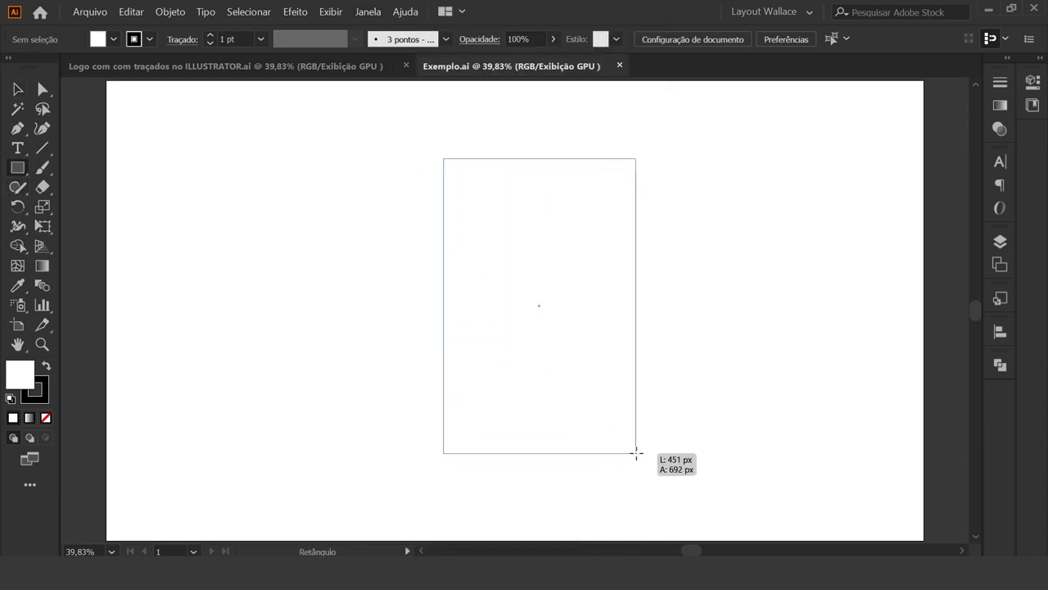
pyautogui.moveTo(611, 464); pyautogui.dragTo(620, 459)
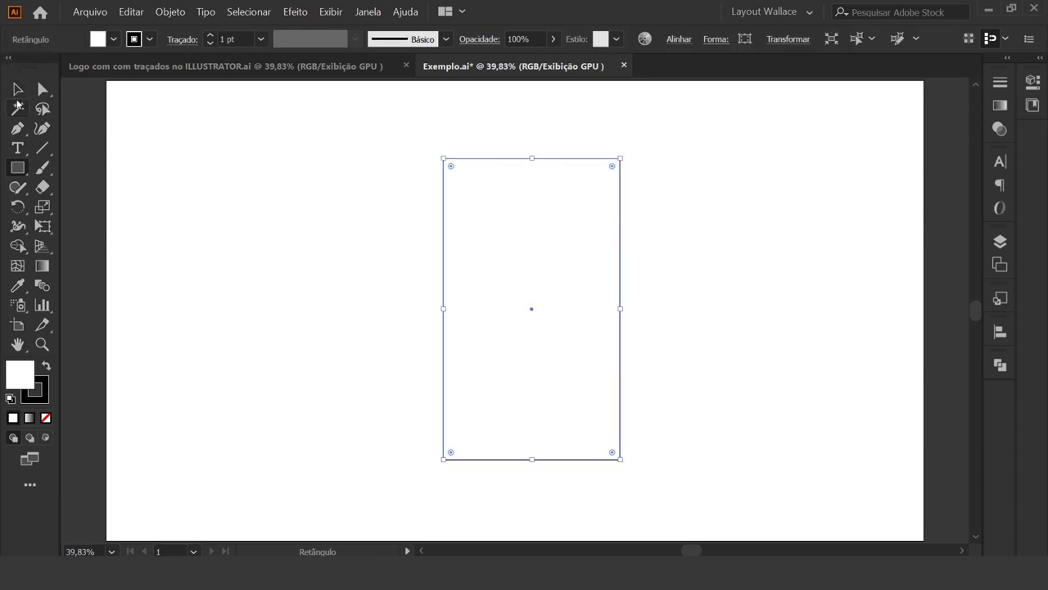
pyautogui.click(16, 91)
pyautogui.moveTo(620, 339); pyautogui.dragTo(603, 346)
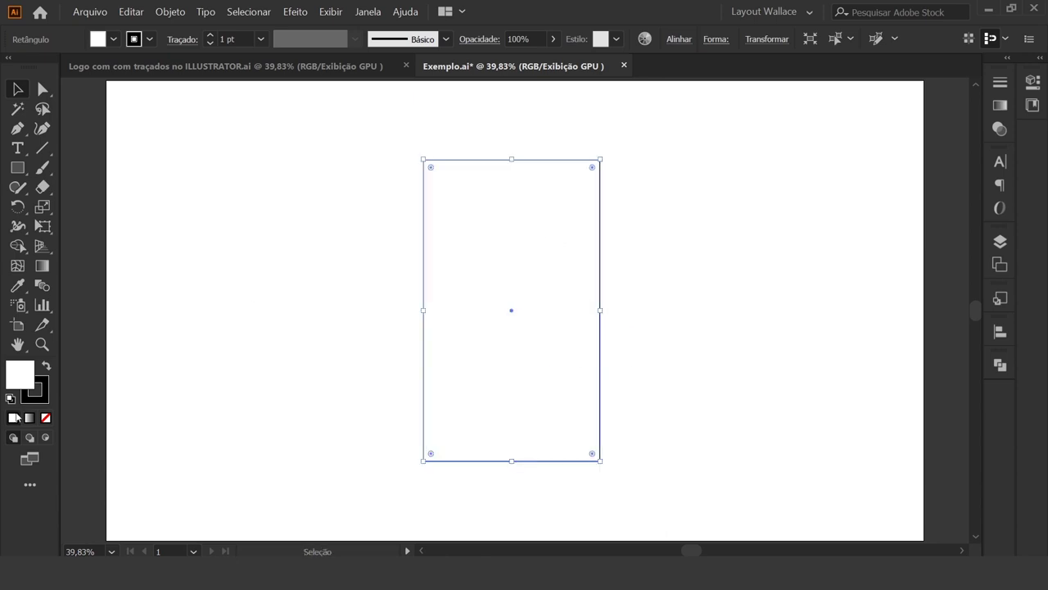
# - Set the rectangle's fill to None and make the stroke the active colour
pyautogui.click(45, 419)
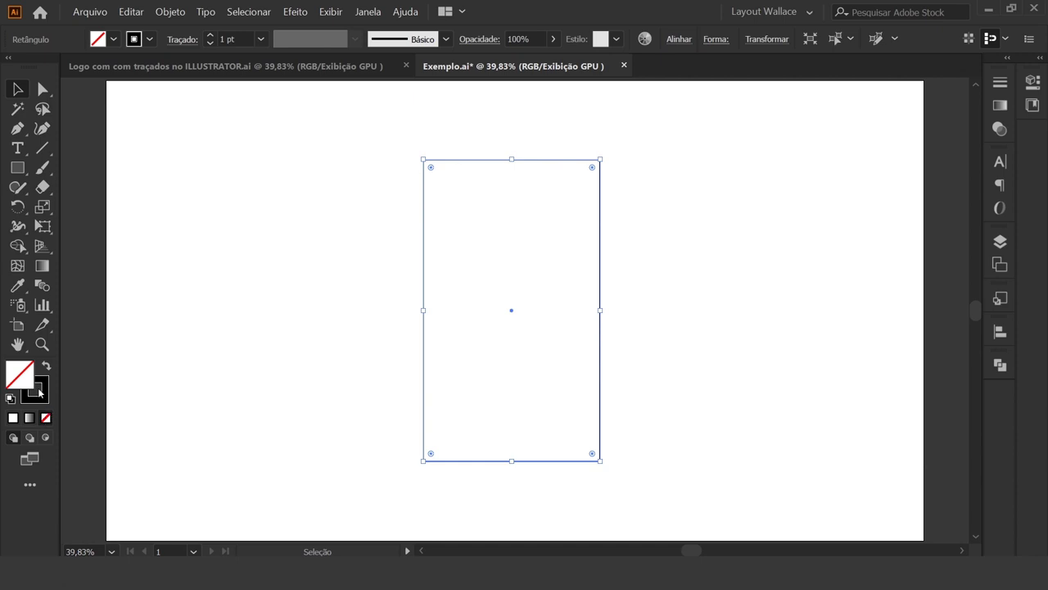
pyautogui.click(39, 393)
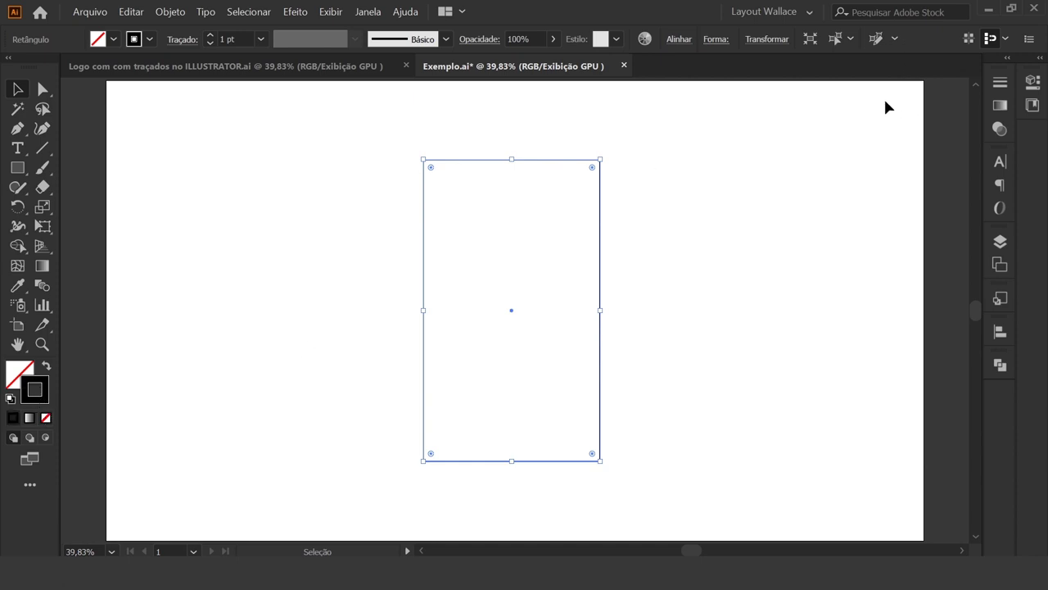
pyautogui.click(908, 104)
# - Set the stroke weight to 5 pt, aligned to the centre of the path
pyautogui.click(264, 42)
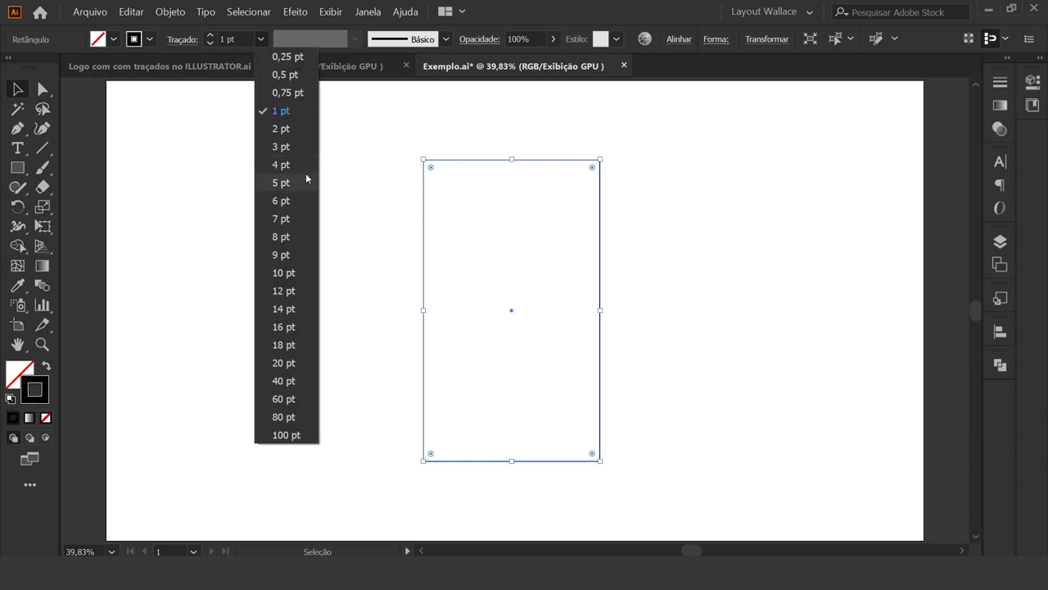
pyautogui.click(281, 182)
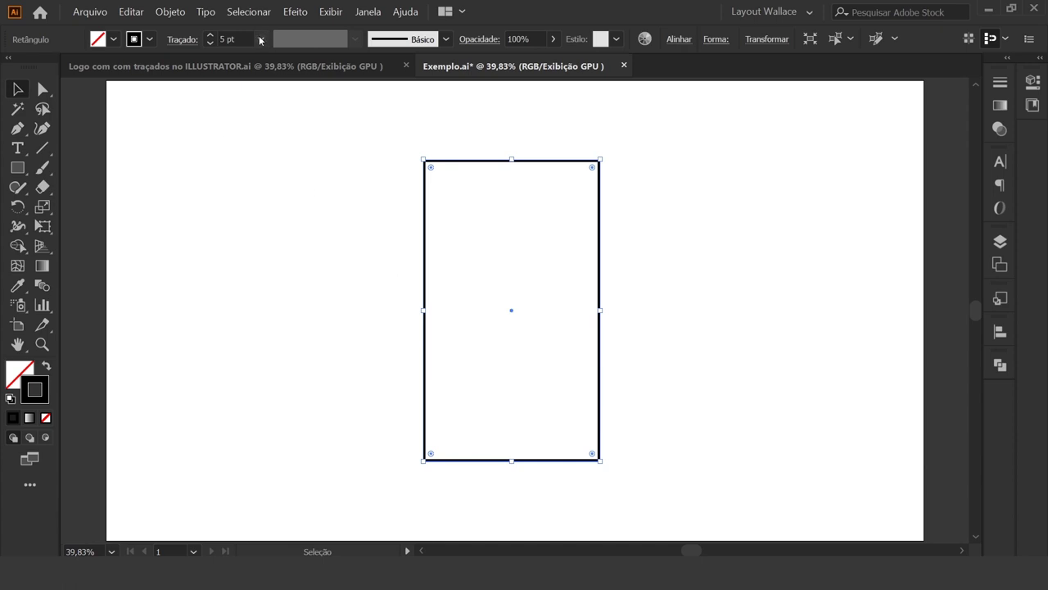
pyautogui.click(182, 41)
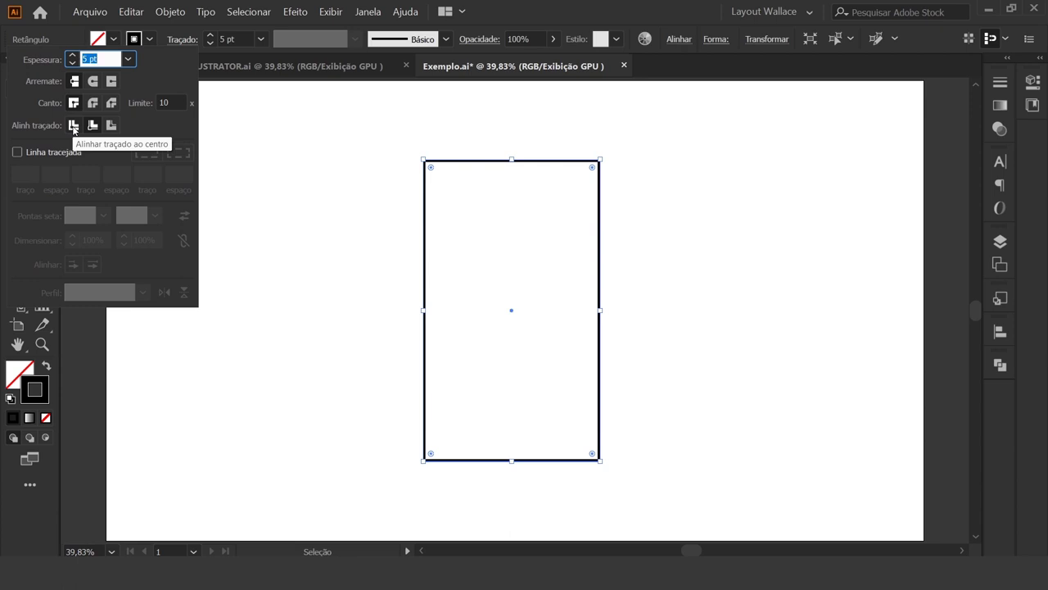
pyautogui.click(73, 127)
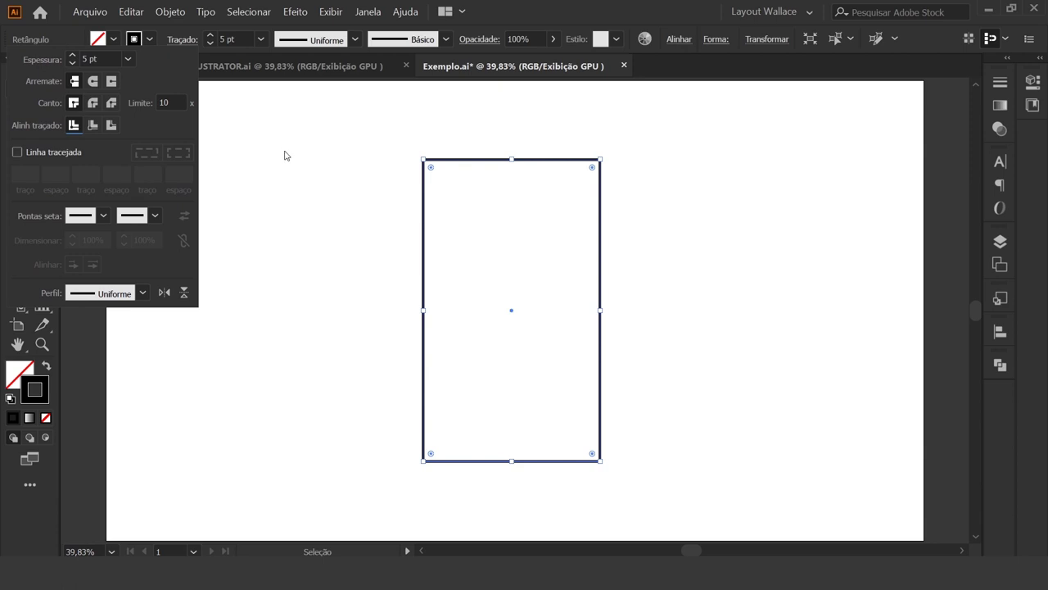
pyautogui.press('Escape')
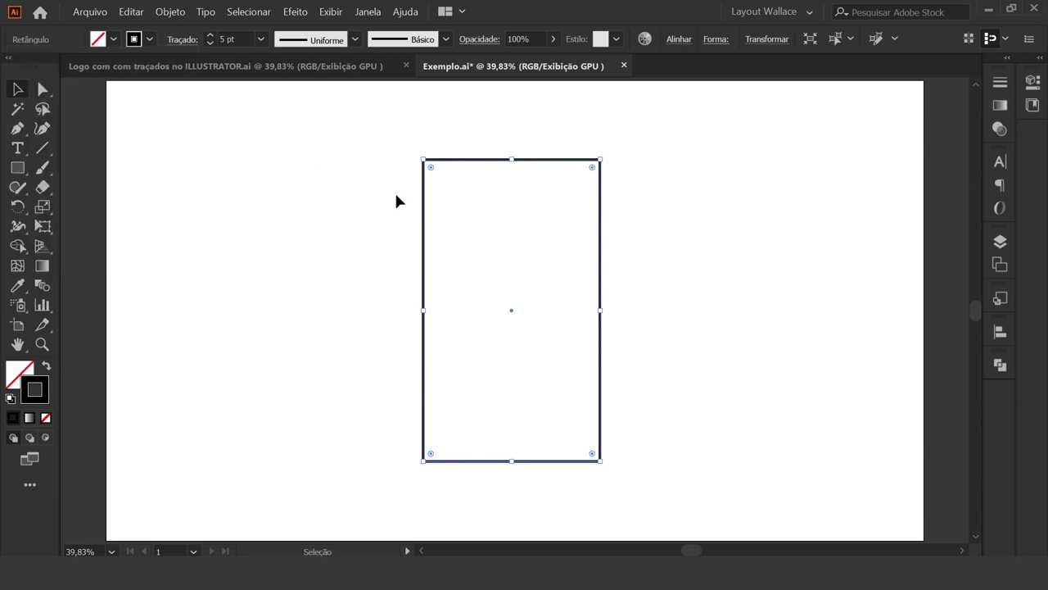
# - Fully round the rectangle's two top corners into an arch, then deselect it
pyautogui.click(44, 90)
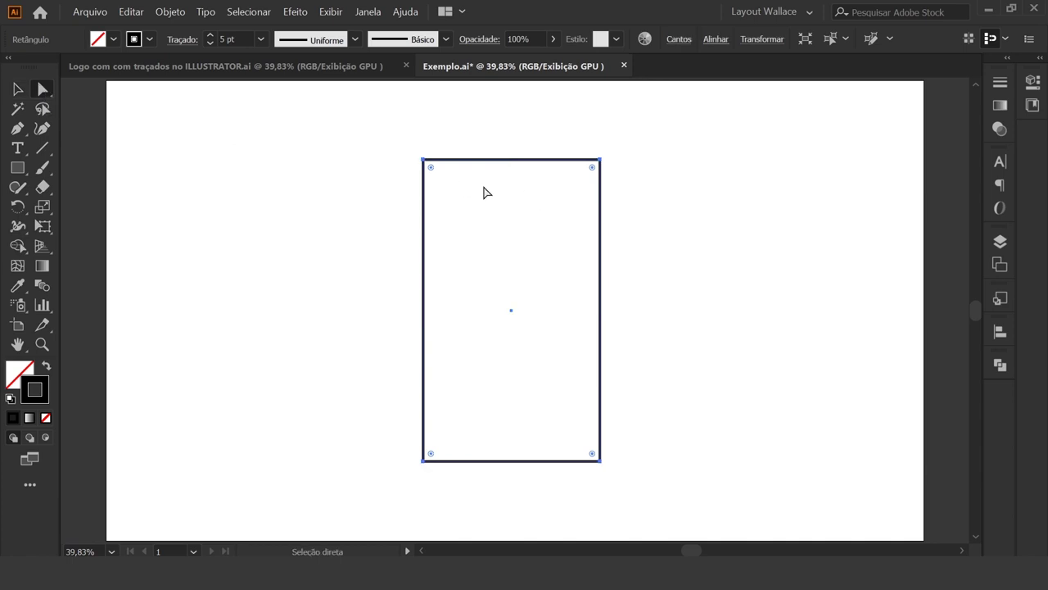
pyautogui.moveTo(391, 129); pyautogui.dragTo(662, 210)
pyautogui.moveTo(663, 210); pyautogui.dragTo(669, 211)
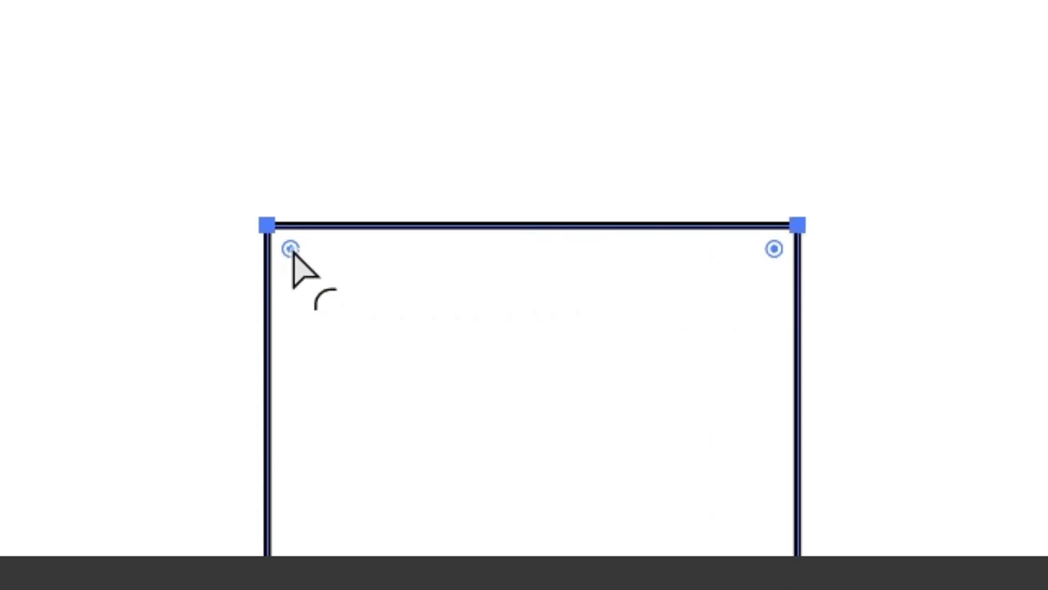
pyautogui.moveTo(292, 251)
pyautogui.mouseDown()
pyautogui.moveTo(520, 324)
pyautogui.moveTo(526, 276)
pyautogui.mouseUp()
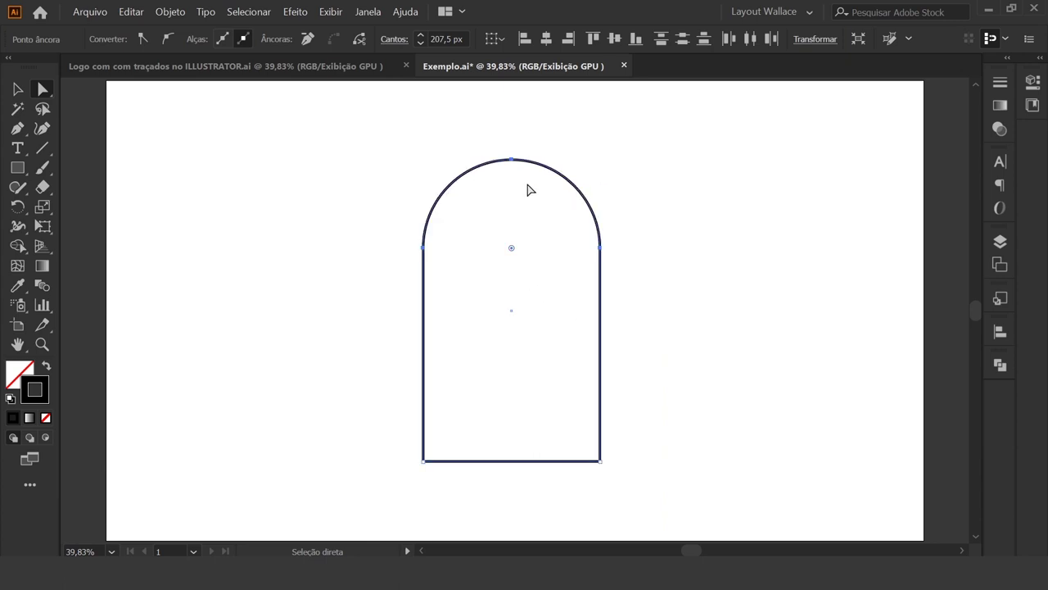
pyautogui.click(17, 88)
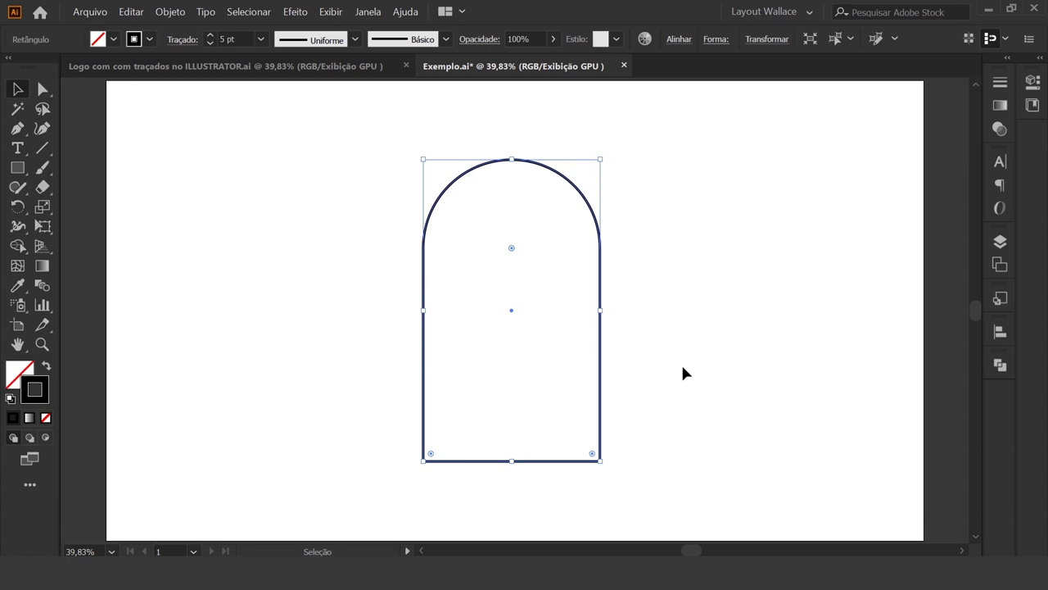
pyautogui.click(671, 330)
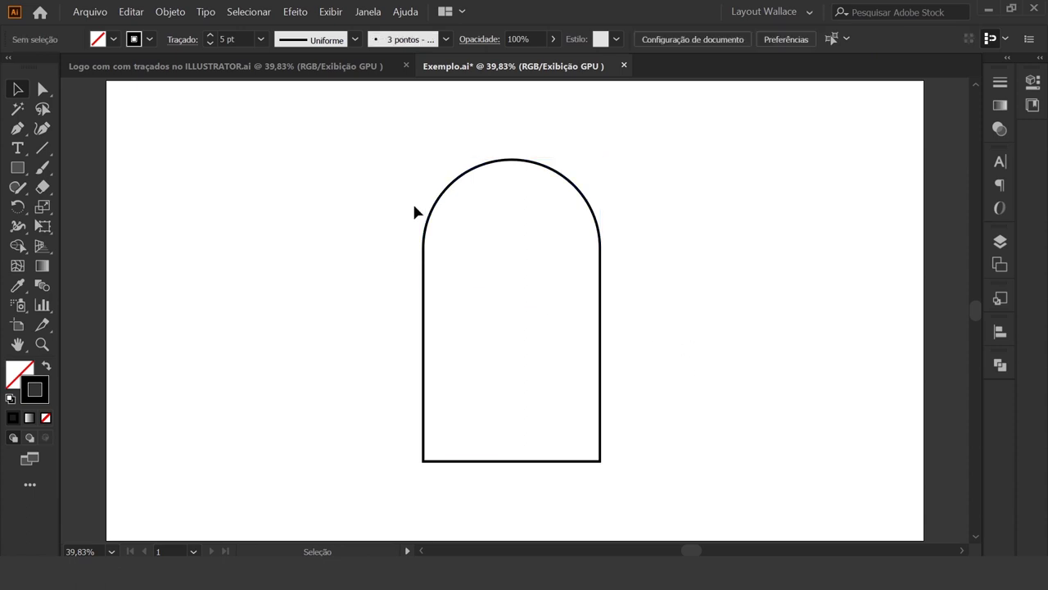
pyautogui.click(44, 150)
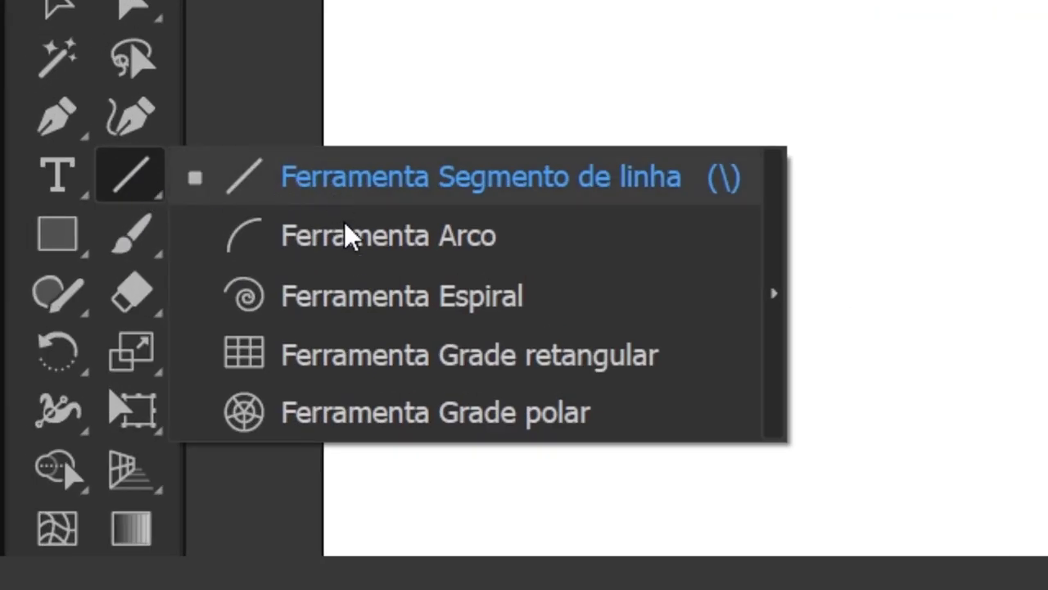
# - Set the Polar Grid tool to 4 concentric dividers and 0 radial dividers
pyautogui.click(506, 428)
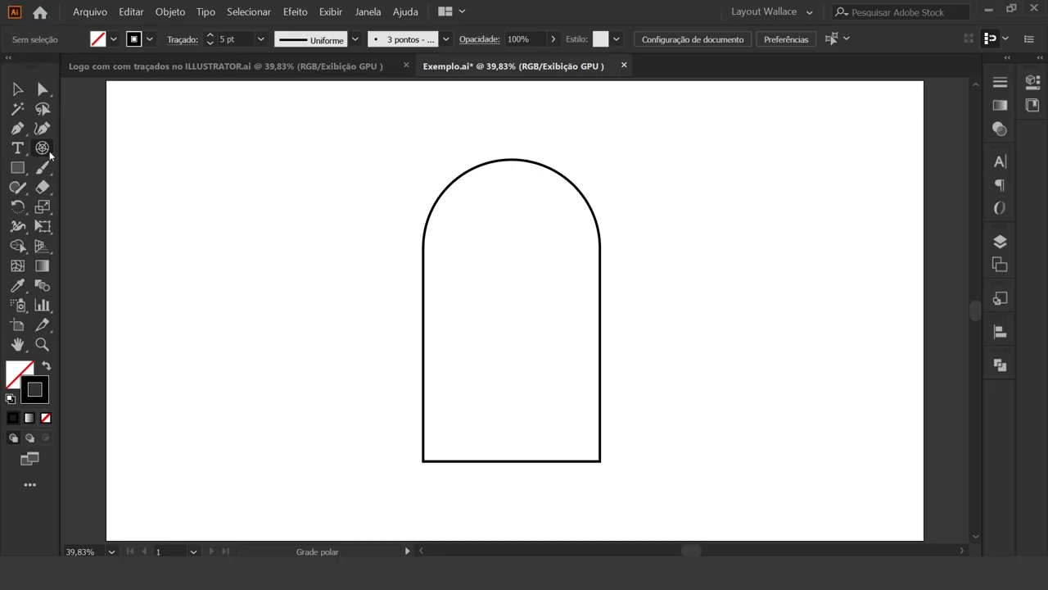
pyautogui.doubleClick(44, 149)
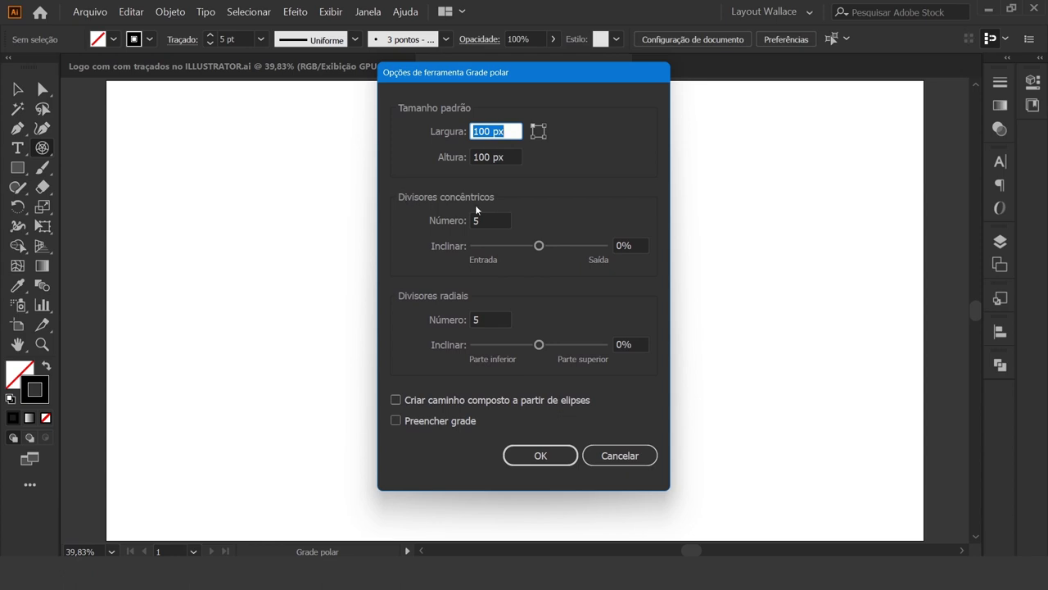
pyautogui.click(492, 224)
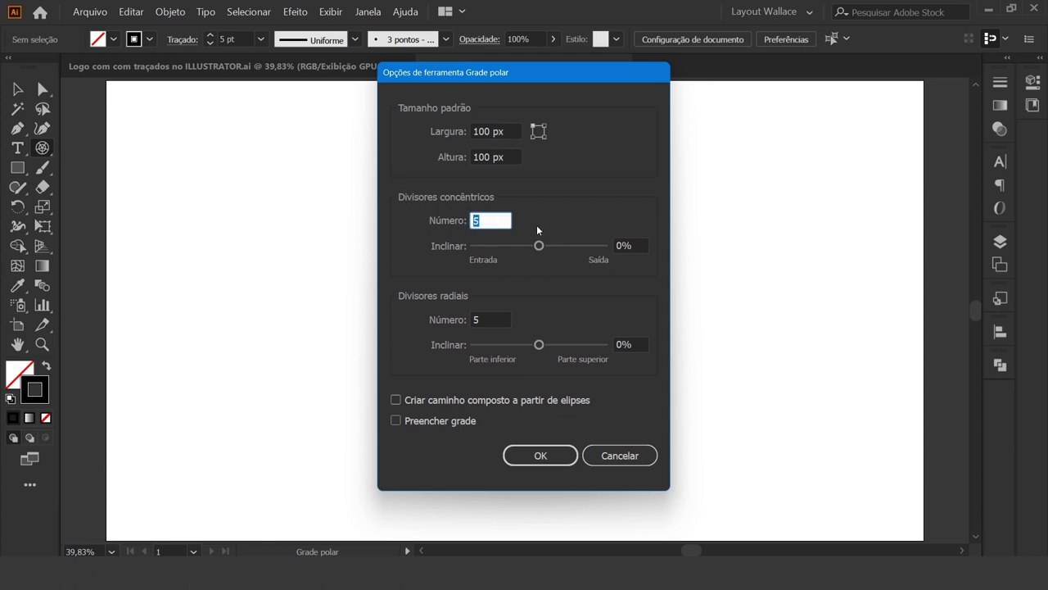
pyautogui.write('4')
pyautogui.click(490, 318)
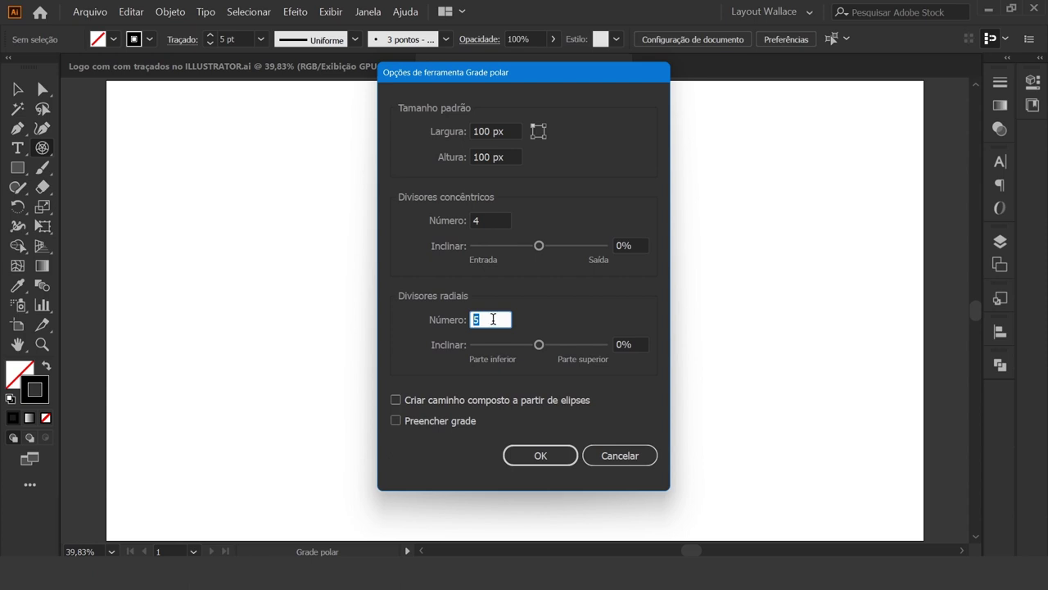
pyautogui.write('0')
pyautogui.click(541, 457)
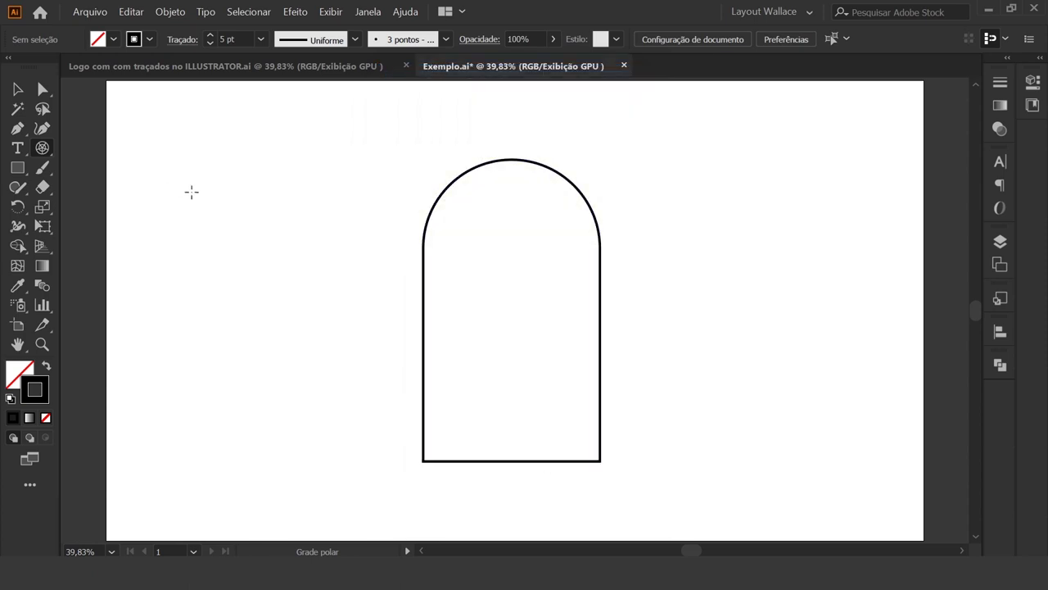
# - Draw a polar grid of concentric circles and drag it into the arch's rounded top
pyautogui.moveTo(191, 184); pyautogui.dragTo(330, 323)
pyautogui.click(19, 88)
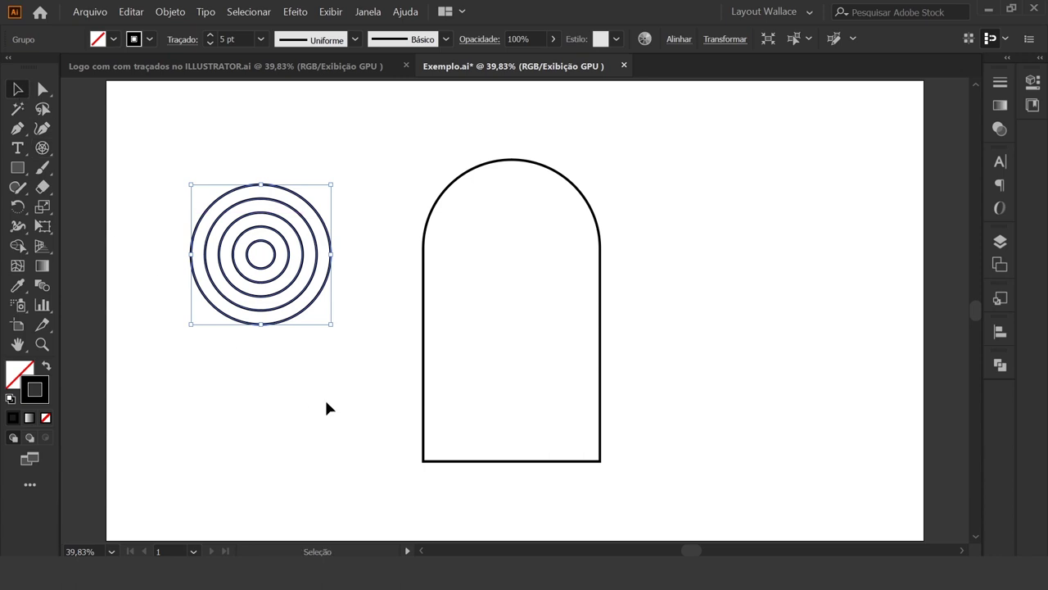
pyautogui.moveTo(303, 313); pyautogui.dragTo(551, 306)
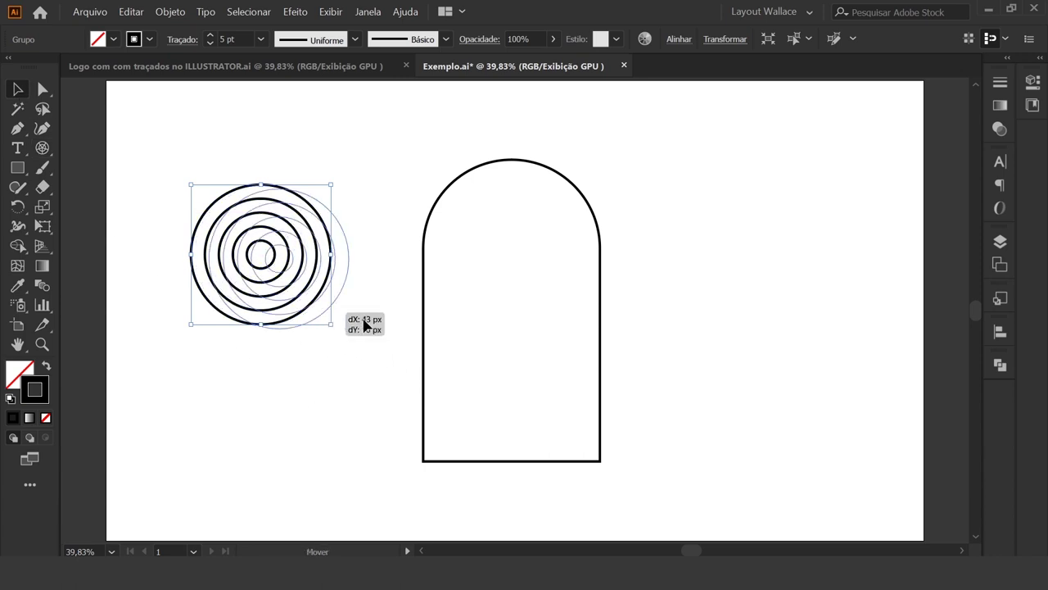
pyautogui.moveTo(551, 305); pyautogui.dragTo(597, 328)
# - Fine-tune the circles' position with arrow-key nudges, then deselect them
pyautogui.press('Up')
pyautogui.press('Up')
pyautogui.press('Up')
pyautogui.press('Down')
pyautogui.press('Down')
pyautogui.press('Down')
pyautogui.press('Down')
pyautogui.press('Up')
pyautogui.press('Up')
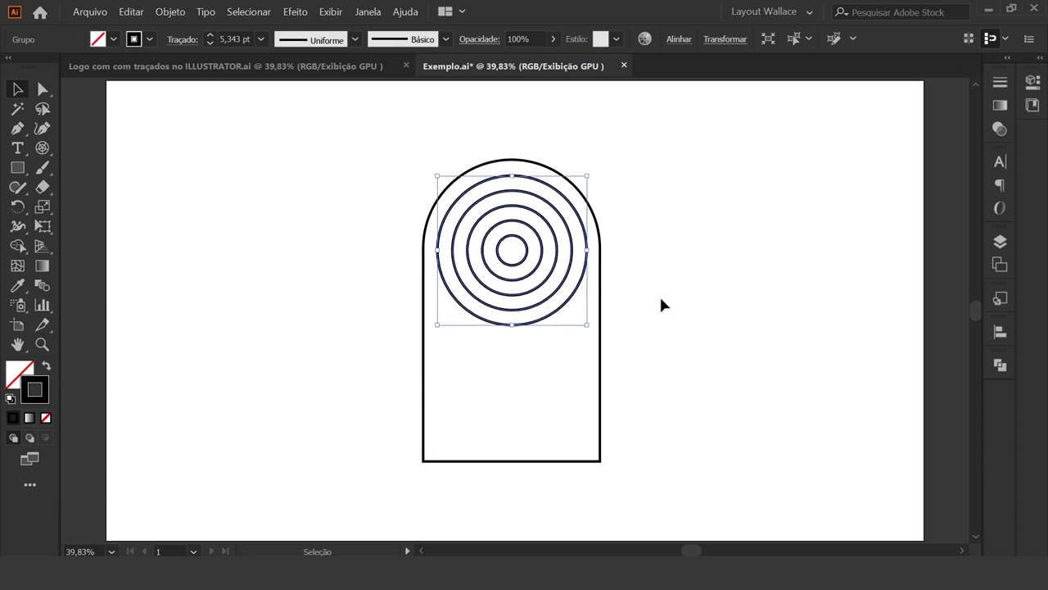
pyautogui.press('Down')
pyautogui.press('Down')
pyautogui.click(661, 305)
pyautogui.click(536, 320)
pyautogui.click(664, 350)
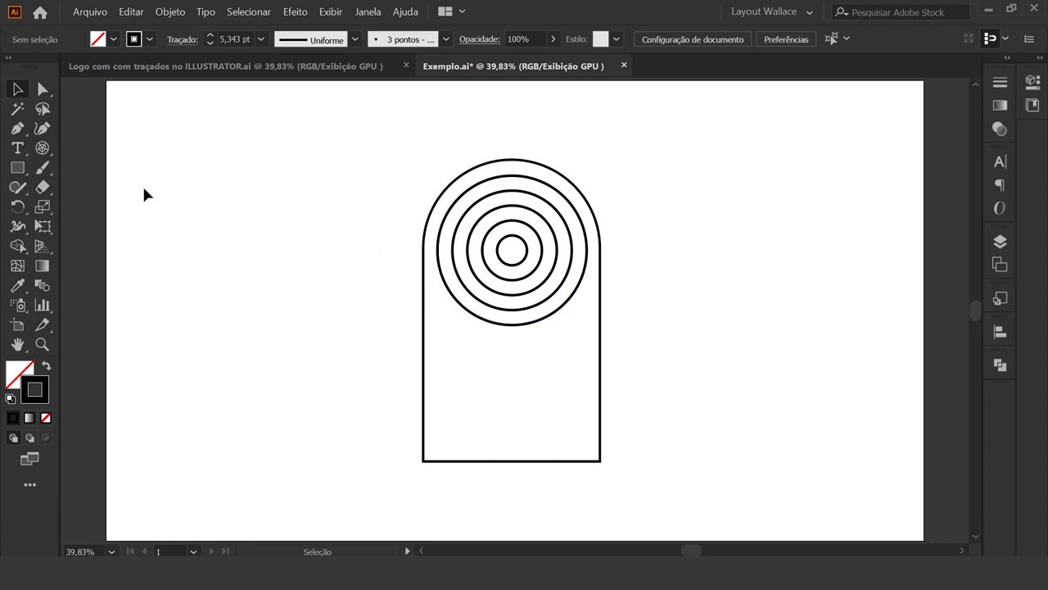
# - Draw a horizontal line across the arch through the lower concentric circles
pyautogui.click(43, 148)
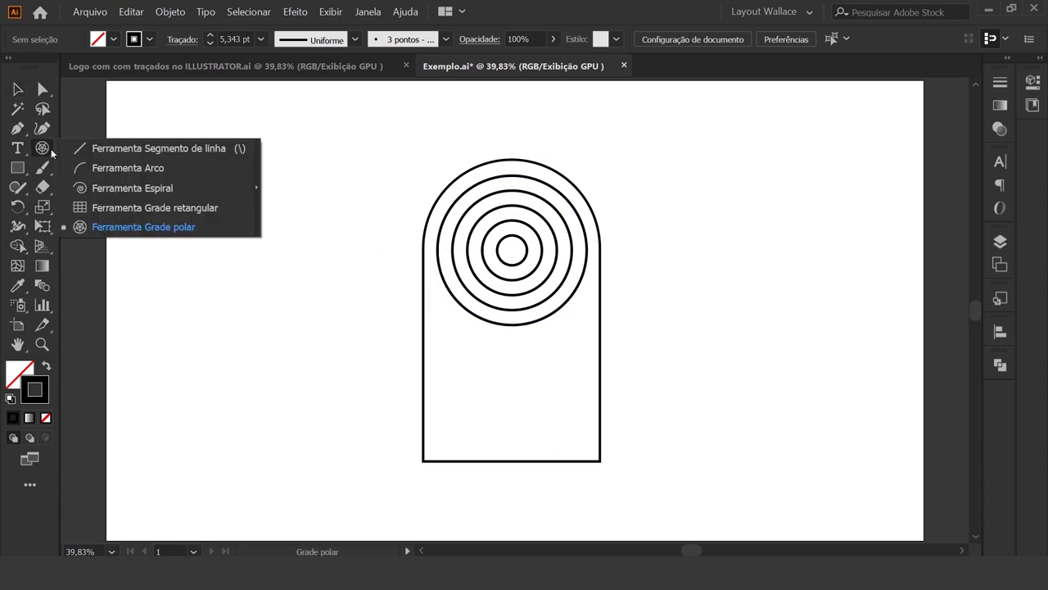
pyautogui.click(144, 152)
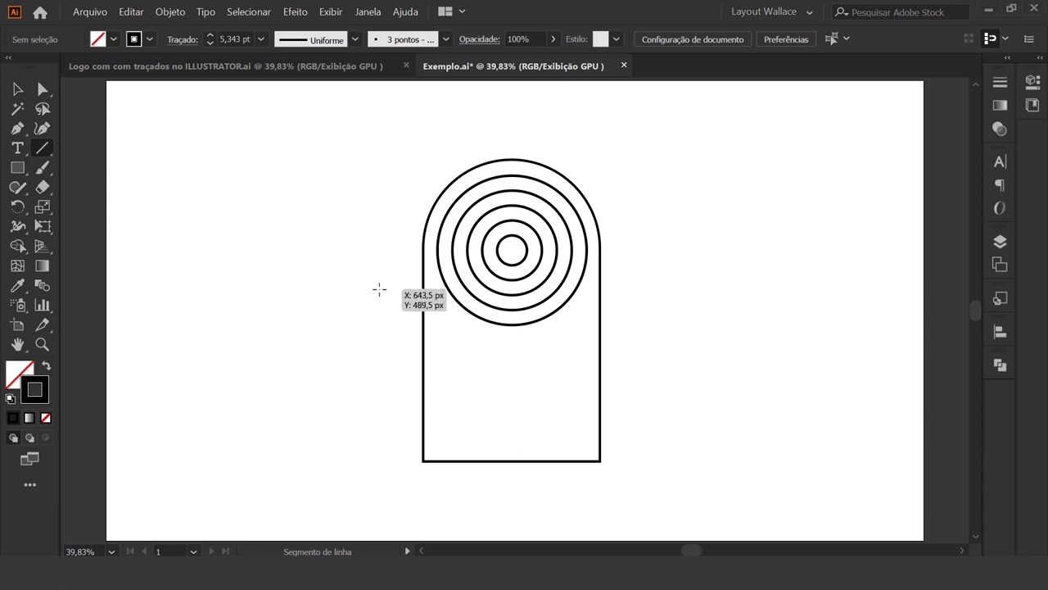
pyautogui.moveTo(386, 280)
pyautogui.mouseDown()
pyautogui.moveTo(556, 294)
pyautogui.moveTo(637, 280)
pyautogui.mouseUp()
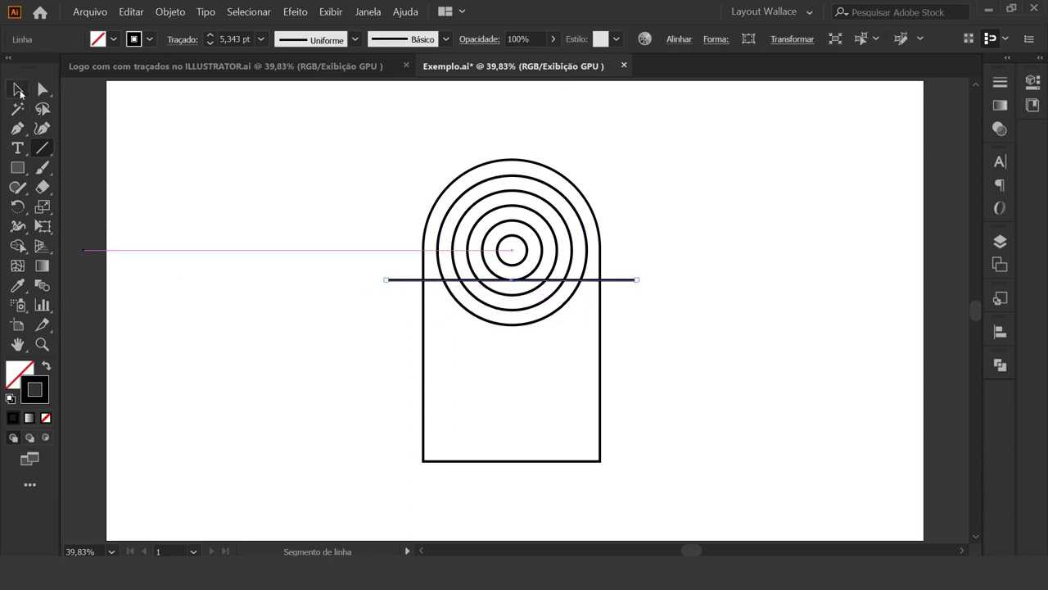
pyautogui.click(17, 88)
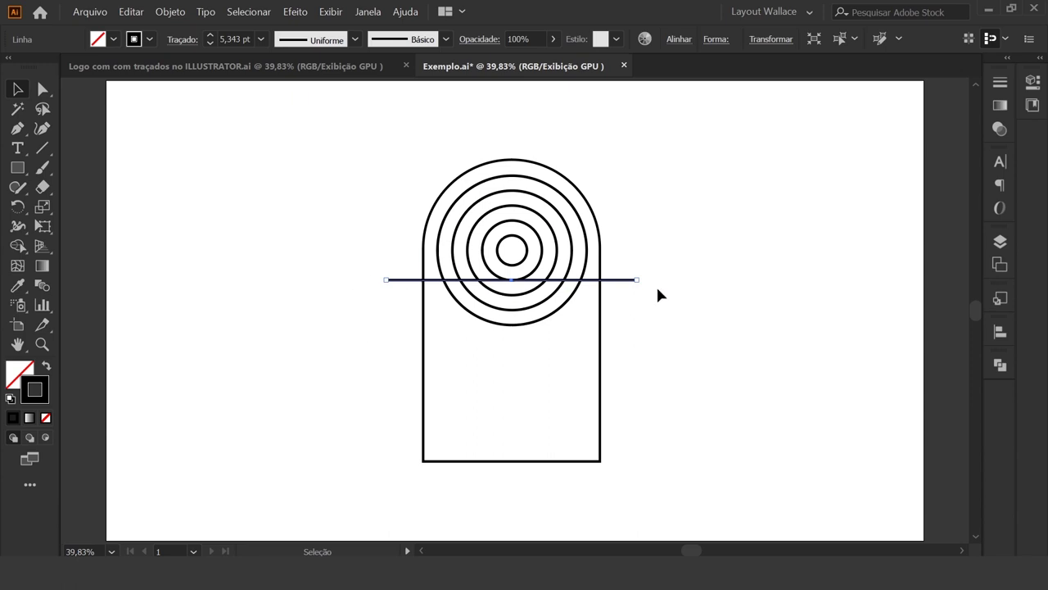
pyautogui.click(303, 10)
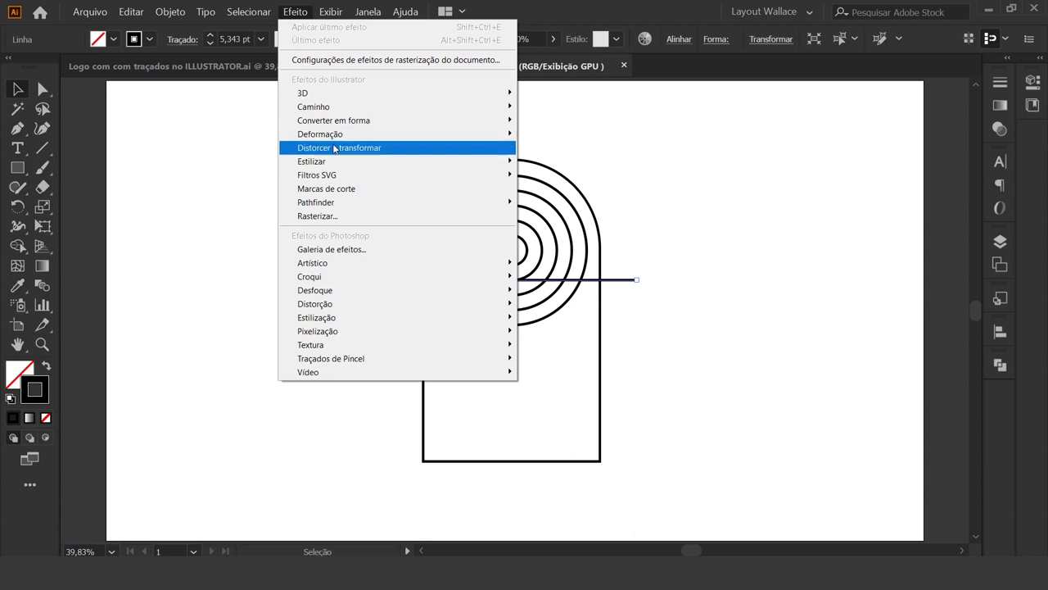
pyautogui.moveTo(339, 148)
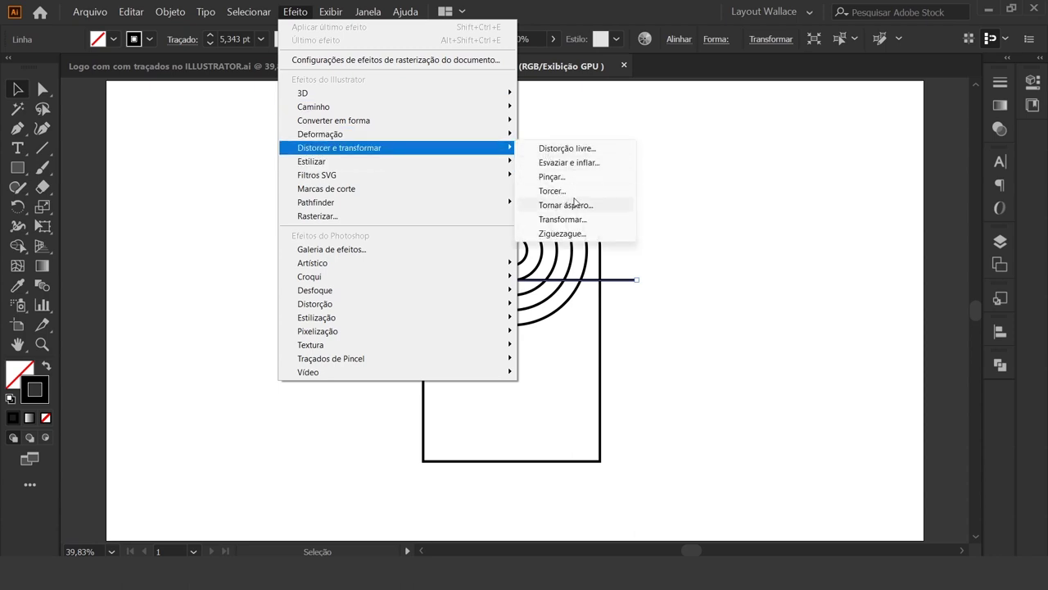
# - Apply a smooth Ziguezague effect to the line: 14 px size, 9 ridges
pyautogui.click(565, 234)
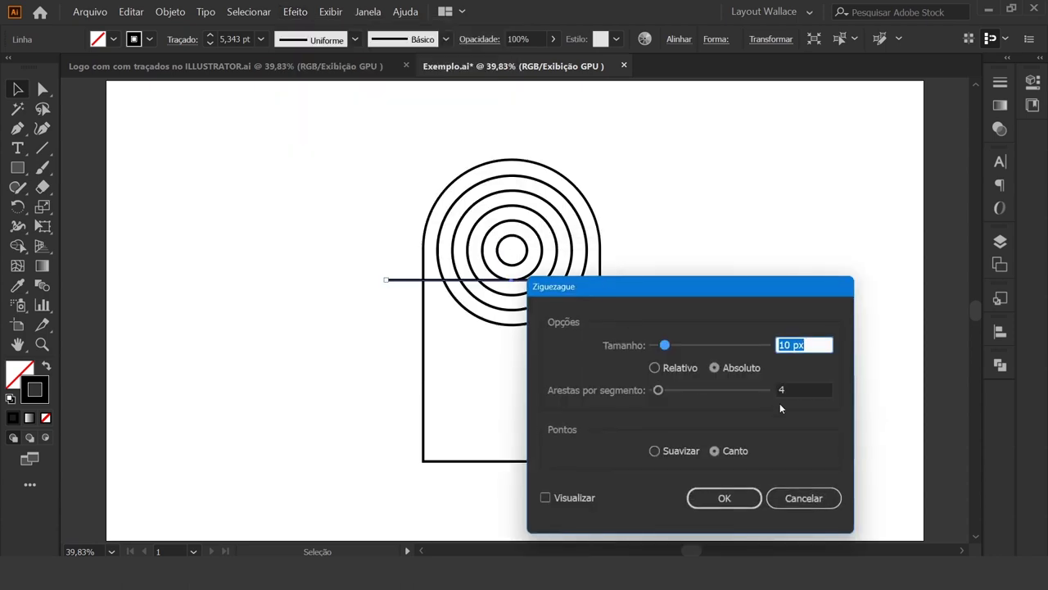
pyautogui.click(546, 498)
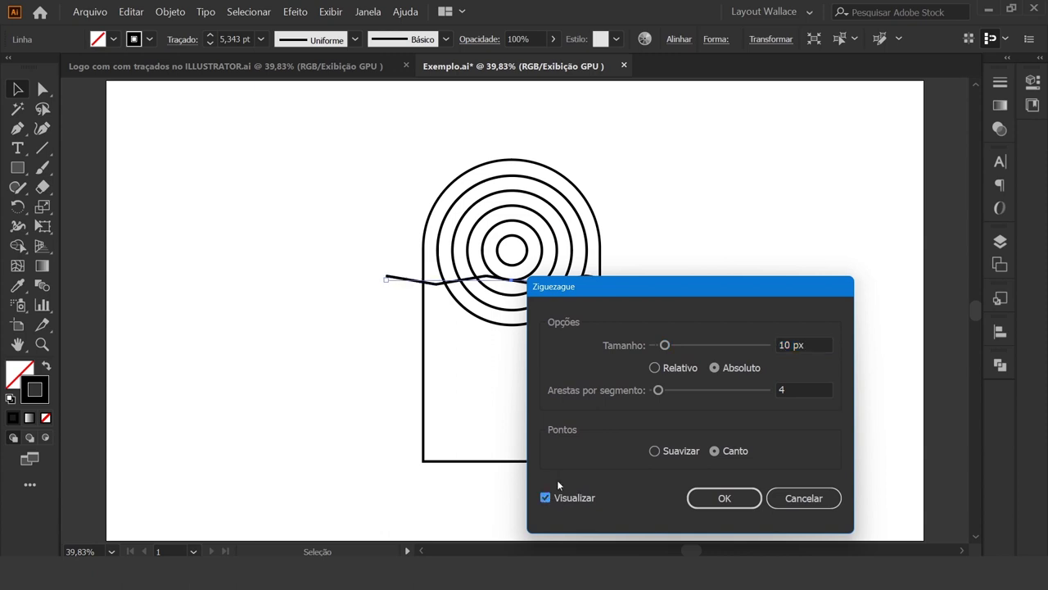
pyautogui.moveTo(656, 287); pyautogui.dragTo(704, 270)
pyautogui.moveTo(757, 198); pyautogui.dragTo(778, 153)
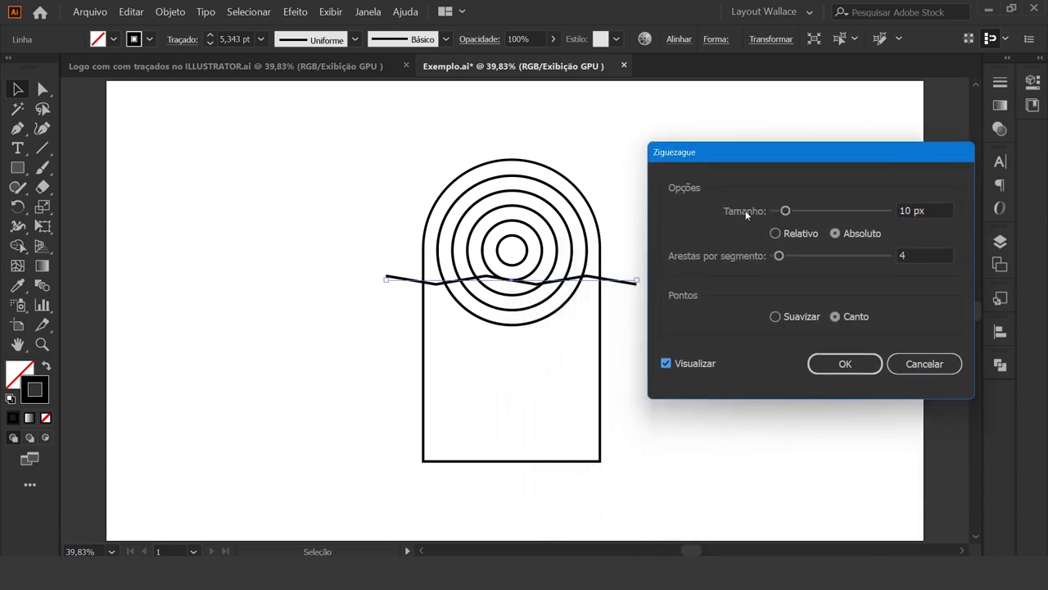
pyautogui.moveTo(785, 210); pyautogui.dragTo(803, 210)
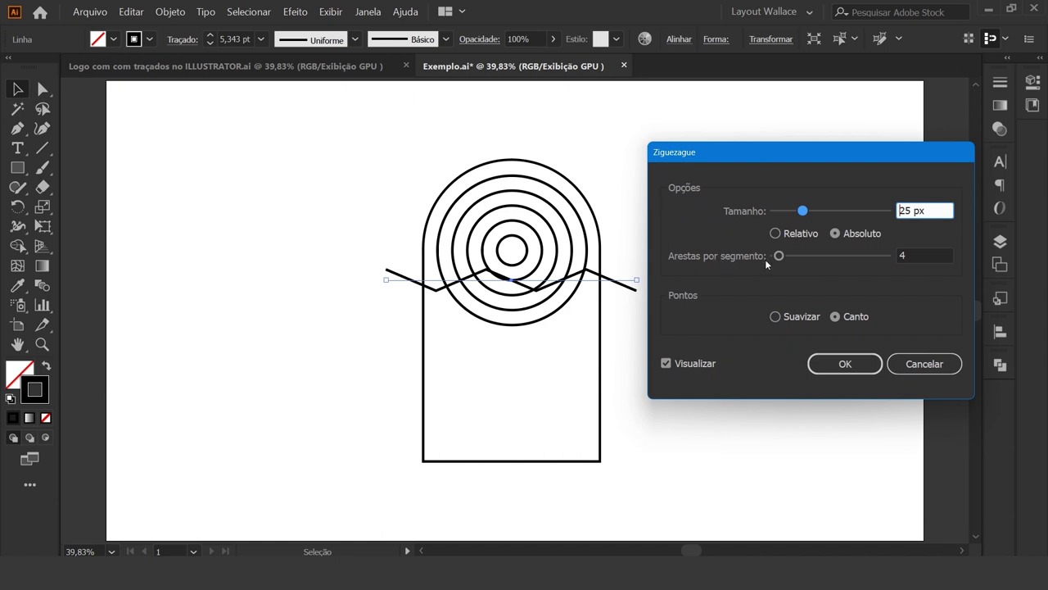
pyautogui.moveTo(779, 257); pyautogui.dragTo(784, 260)
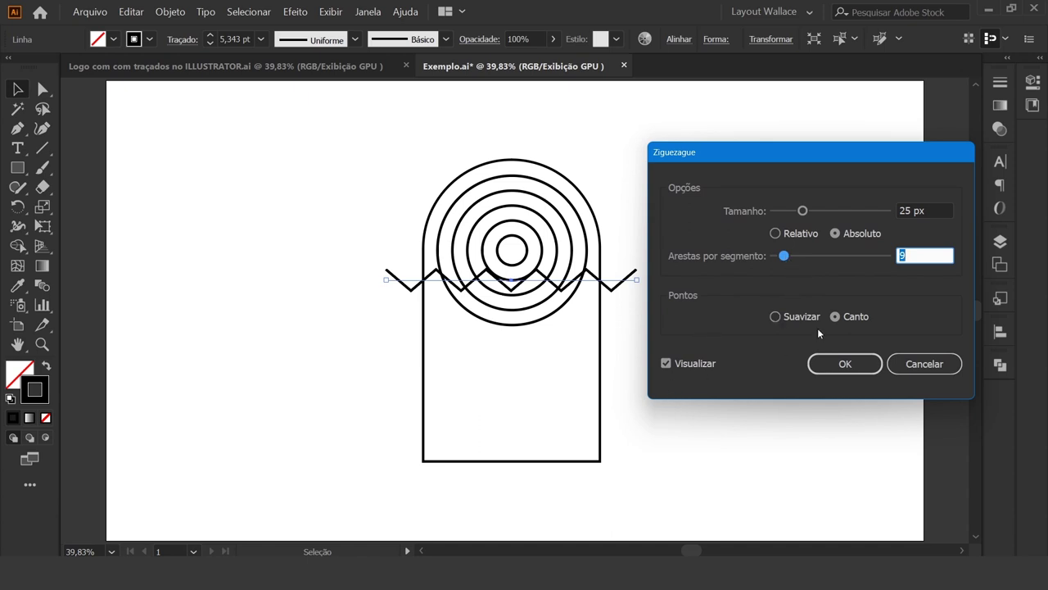
pyautogui.click(776, 317)
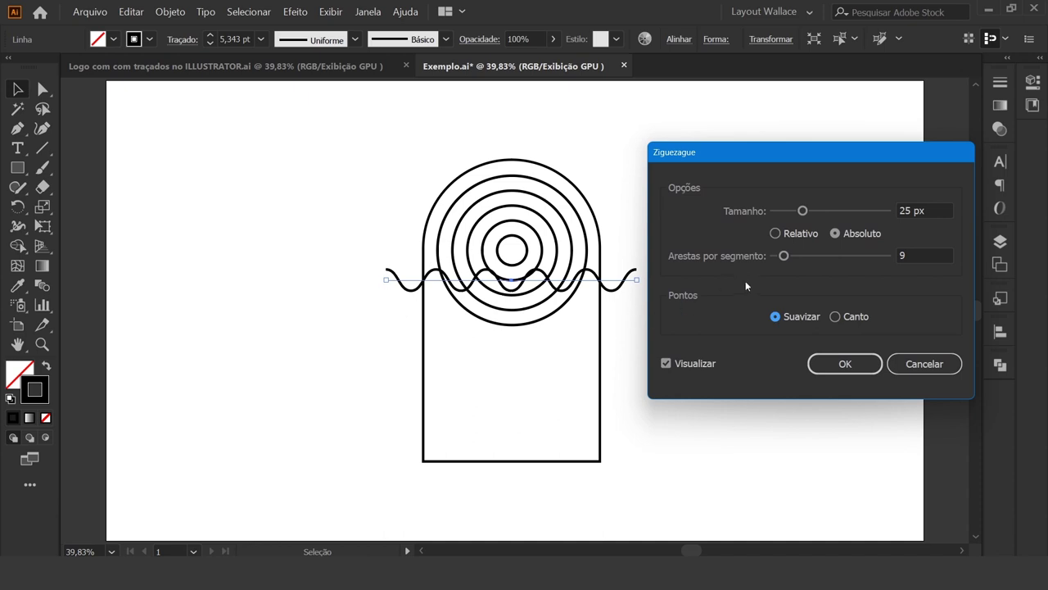
pyautogui.moveTo(803, 211); pyautogui.dragTo(791, 216)
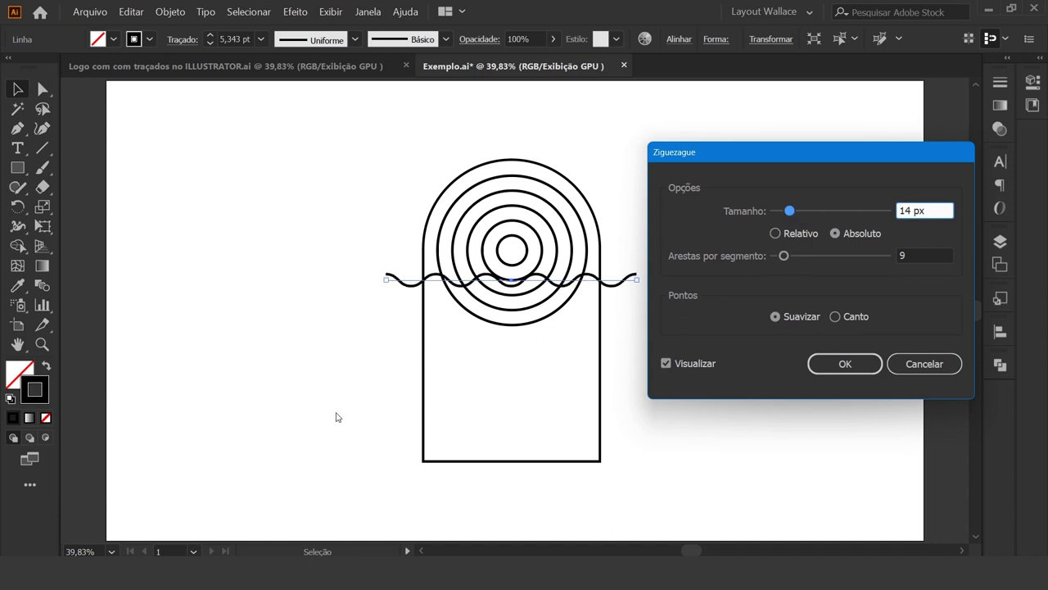
pyautogui.click(843, 364)
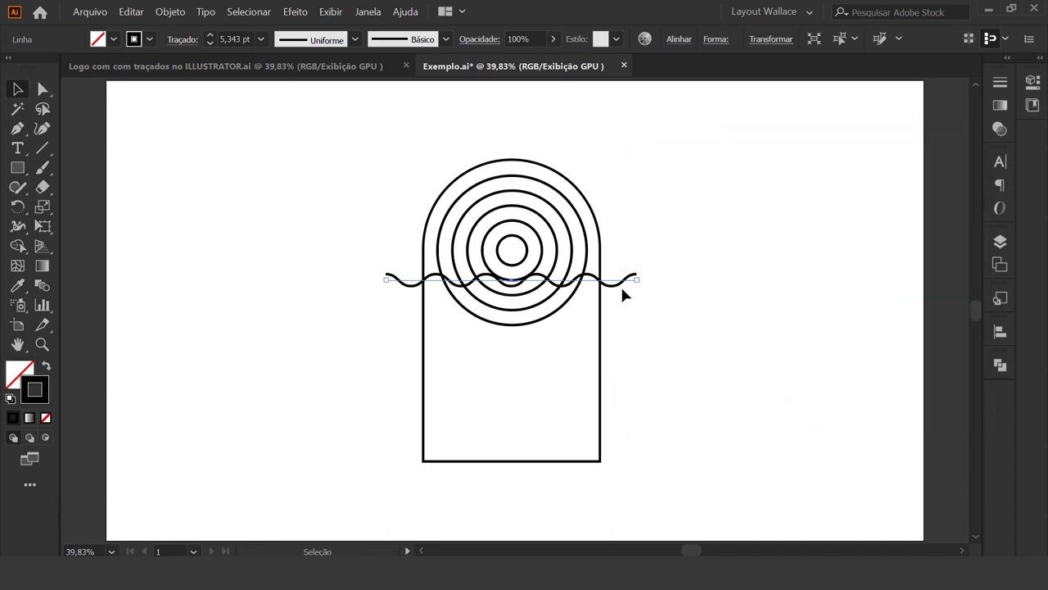
# - Expand the wave's appearance into a path and nudge it down and right
pyautogui.click(172, 11)
pyautogui.click(209, 182)
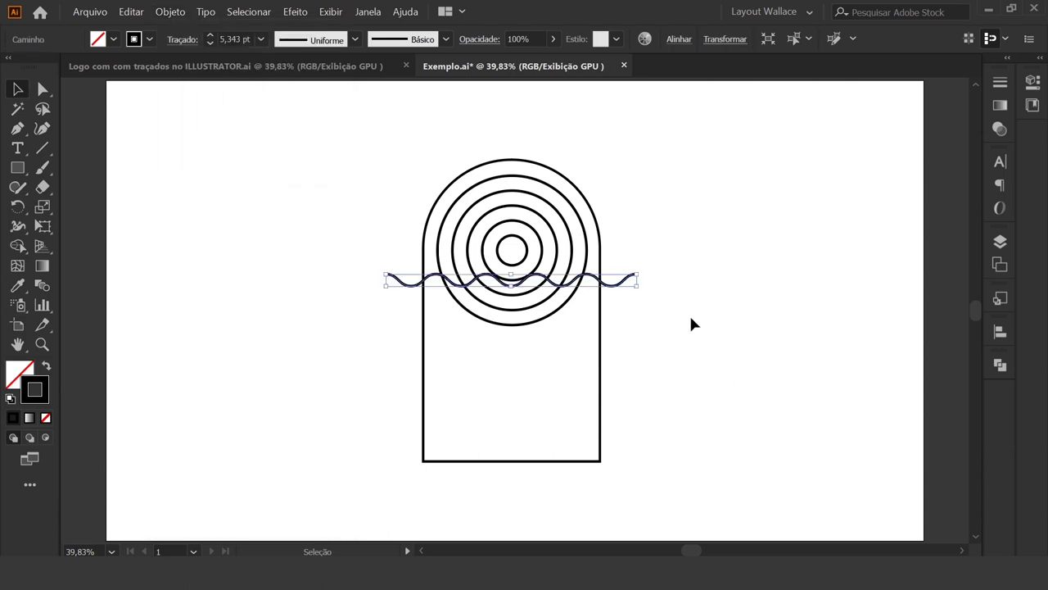
pyautogui.press('Down')
pyautogui.press('Down')
pyautogui.press('Down')
pyautogui.press('Down')
pyautogui.press('Down')
pyautogui.press('Down')
pyautogui.press('Down')
pyautogui.press('Down')
pyautogui.press('Down')
pyautogui.press('Right')
pyautogui.press('Right')
pyautogui.press('Right')
pyautogui.press('Right')
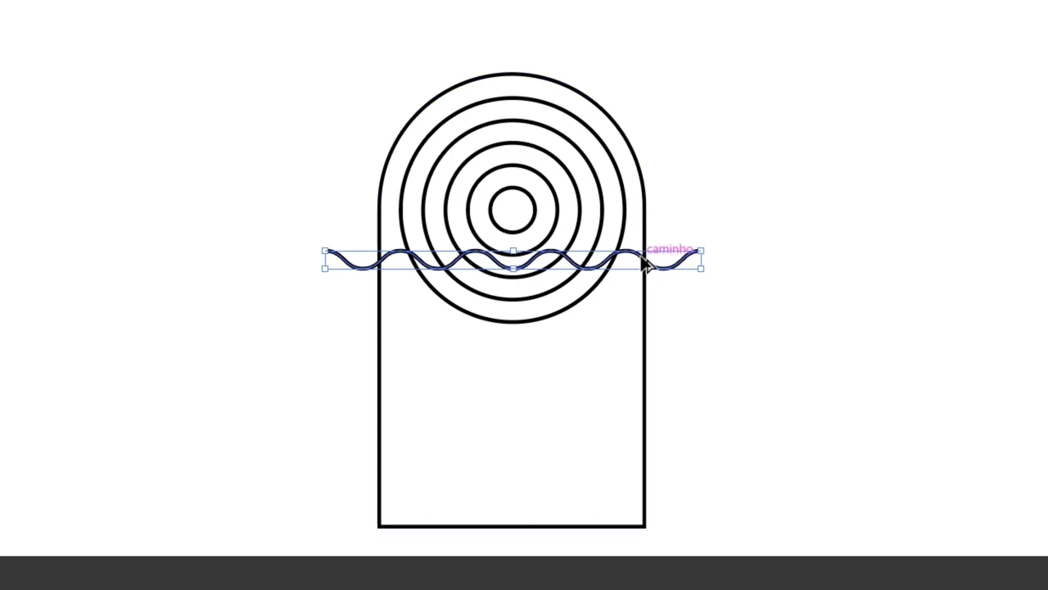
# - Duplicate the wave 41 px down and repeat with Ctrl+D to stack copies
pyautogui.moveTo(642, 262); pyautogui.dragTo(639, 292)
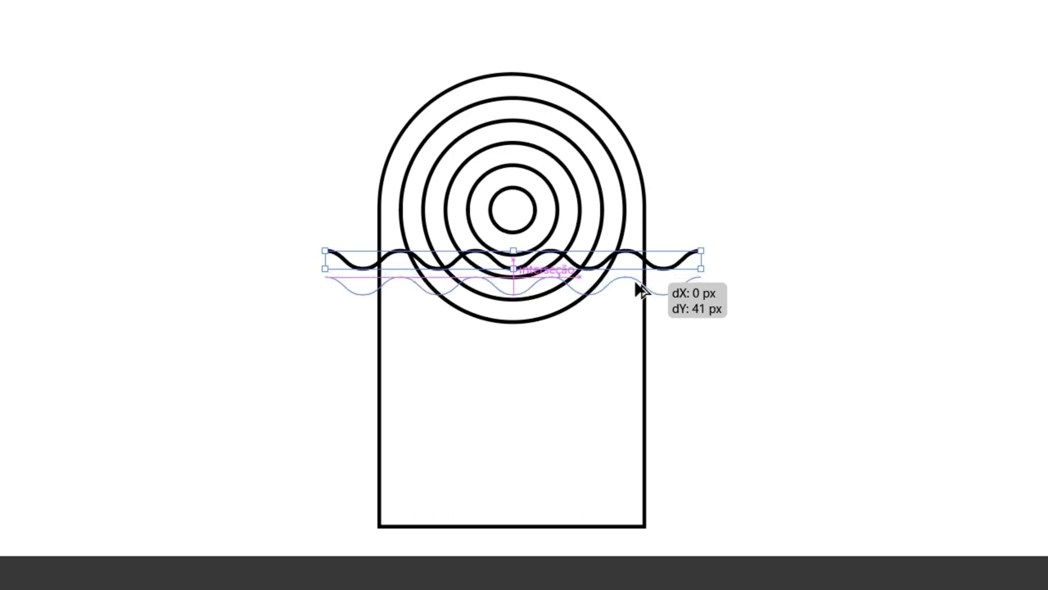
pyautogui.moveTo(638, 287); pyautogui.dragTo(638, 287)
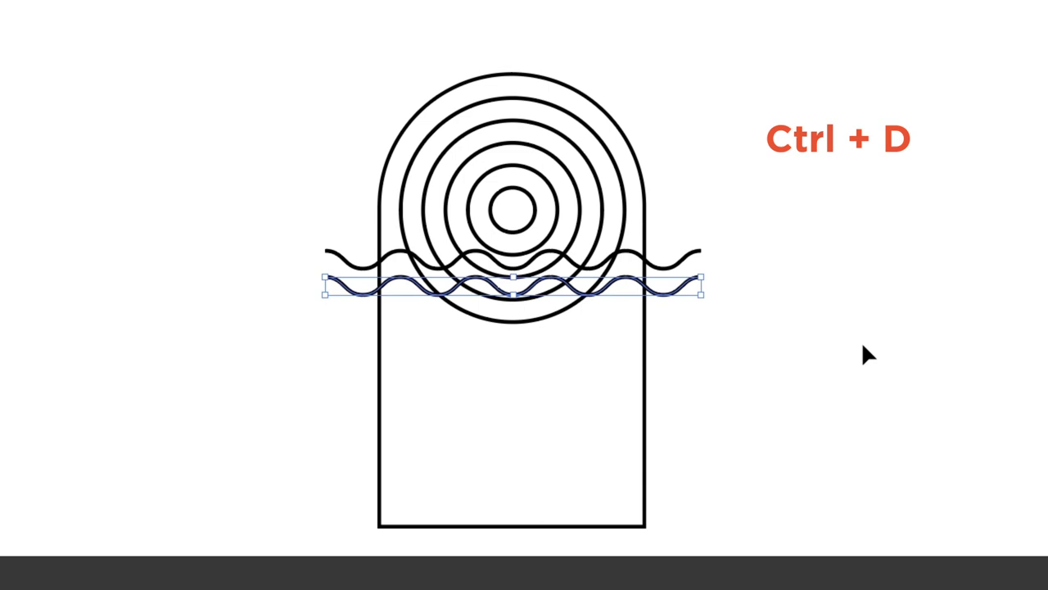
pyautogui.hotkey('ctrl', 'd')
pyautogui.hotkey('ctrl', 'd')
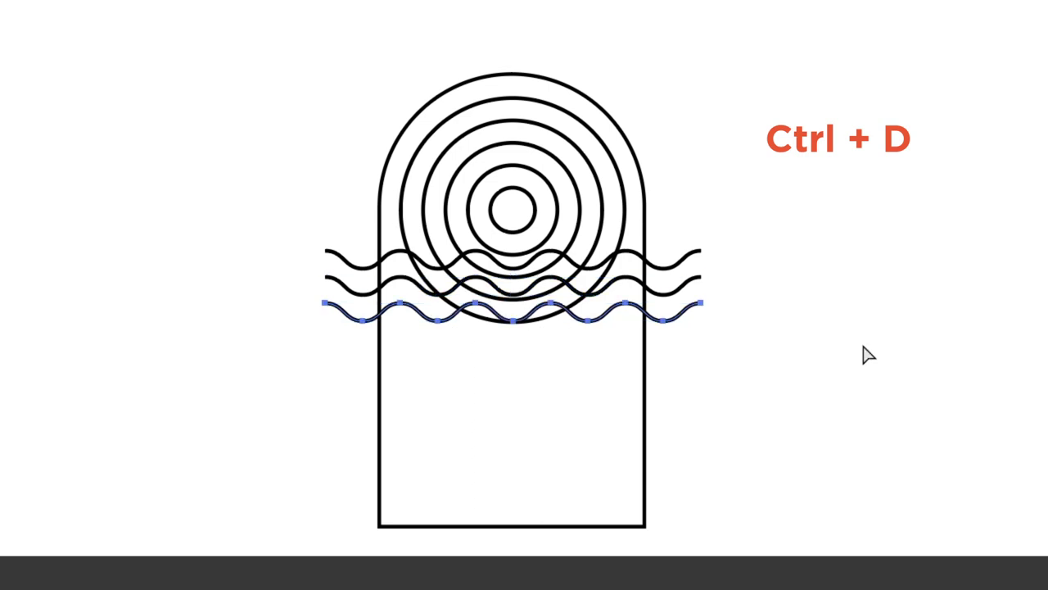
pyautogui.hotkey('ctrl', 'd')
pyautogui.hotkey('ctrl', 'd')
pyautogui.hotkey('ctrl', 'd')
pyautogui.hotkey('ctrl', 'd')
pyautogui.hotkey('ctrl', 'd')
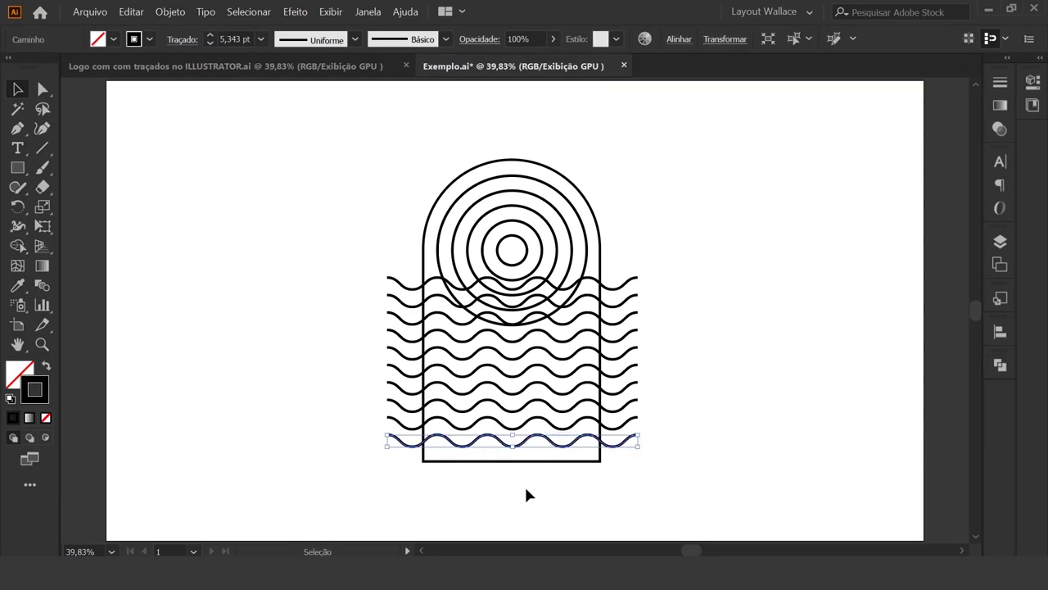
pyautogui.click(606, 480)
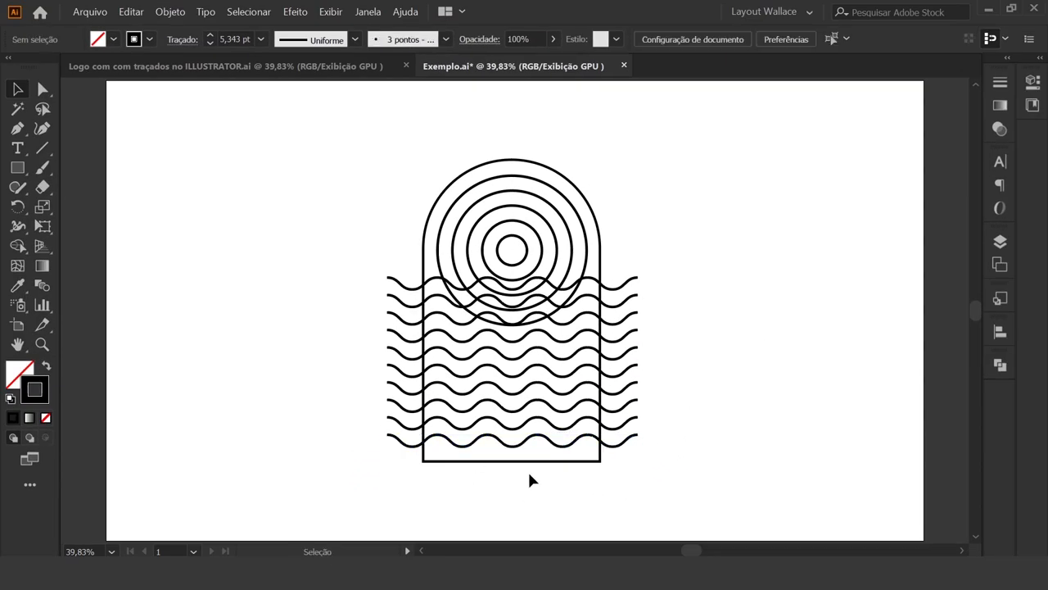
# - Raise the arch's bottom edge to sit just below the last wave
pyautogui.click(522, 464)
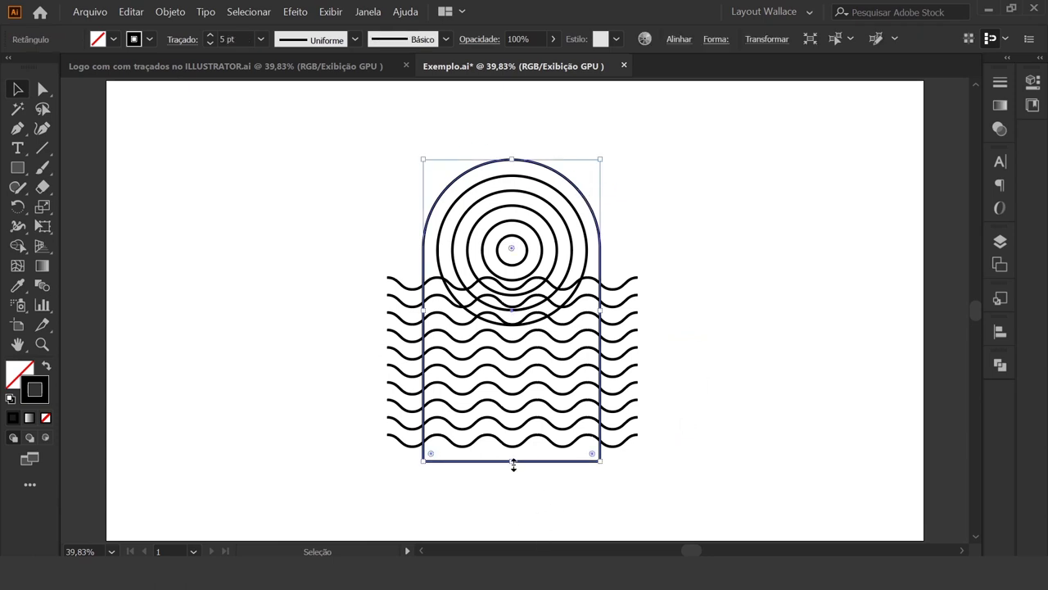
pyautogui.moveTo(510, 463); pyautogui.dragTo(511, 456)
pyautogui.click(671, 483)
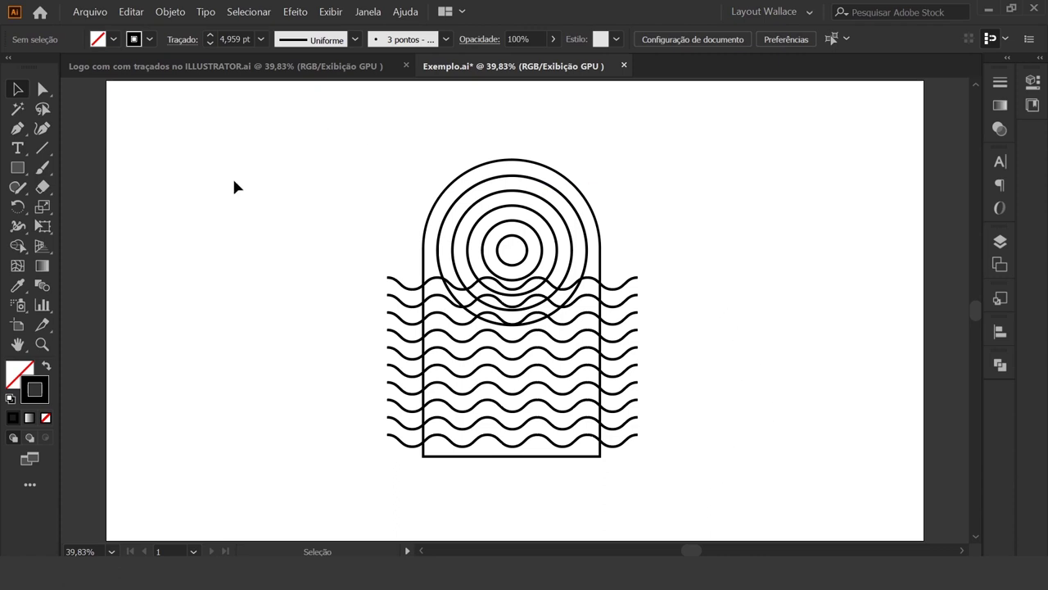
# - Select all the stacked waves together with the arch
pyautogui.moveTo(622, 217); pyautogui.dragTo(679, 463)
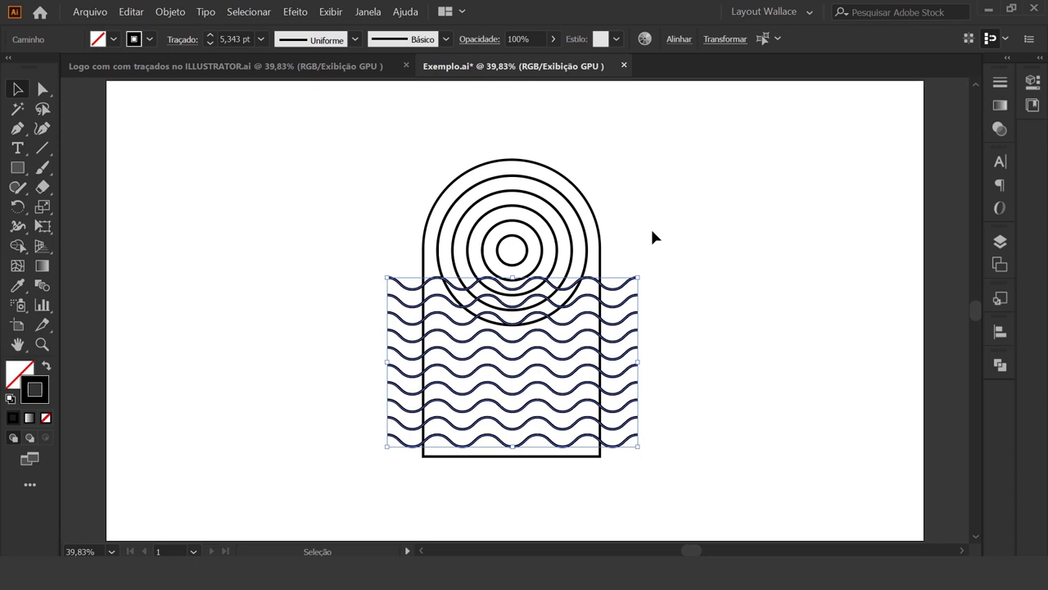
pyautogui.press('shift')
pyautogui.keyDown('shift'); pyautogui.click(601, 238); pyautogui.keyUp('shift')
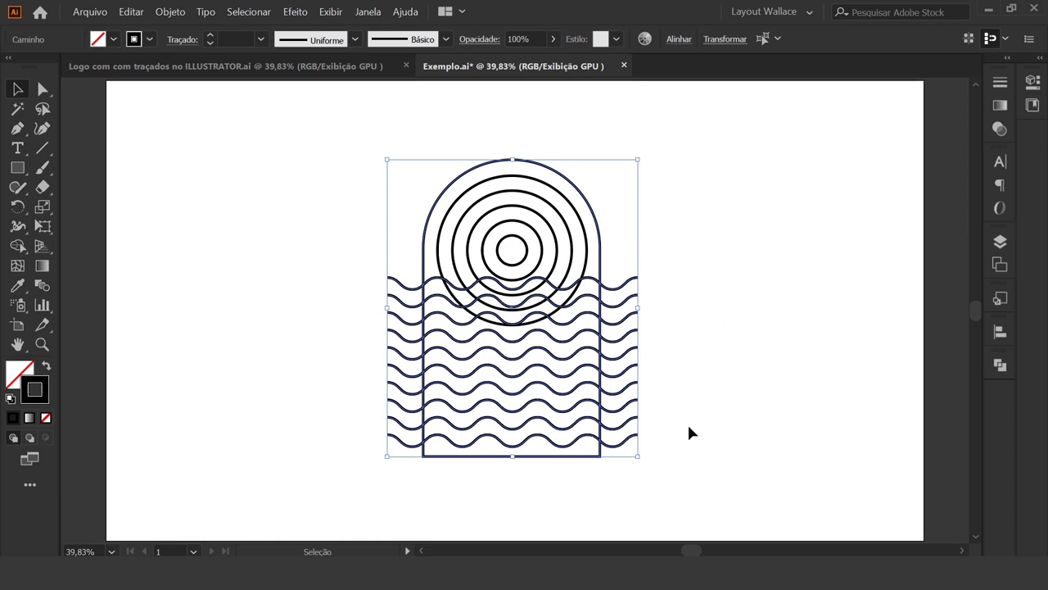
# - Use Shape Builder to delete the wave ends outside the arch's left and right edges
pyautogui.click(17, 247)
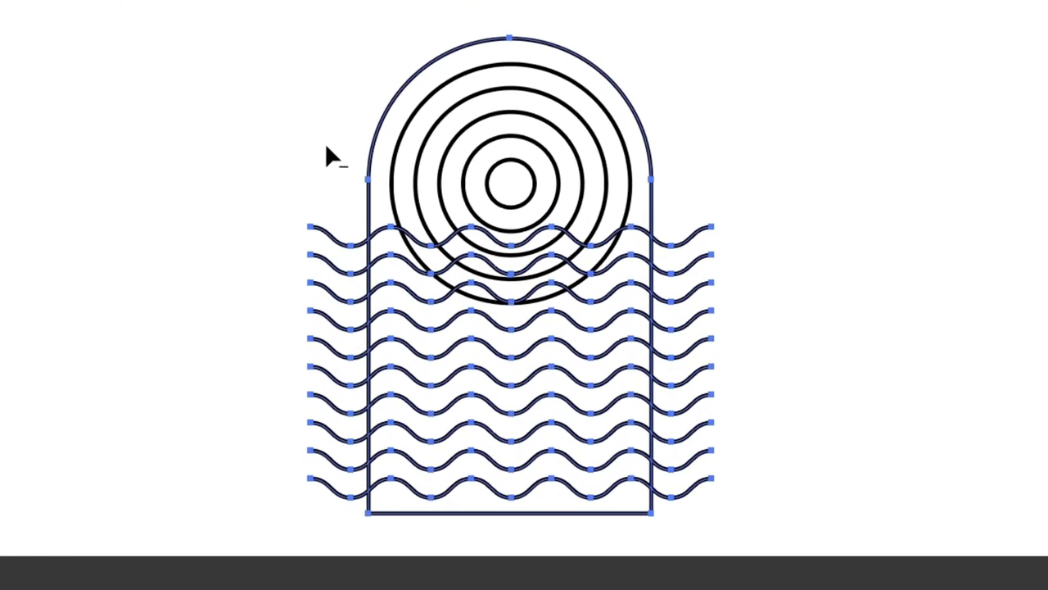
pyautogui.moveTo(328, 201); pyautogui.dragTo(339, 539)
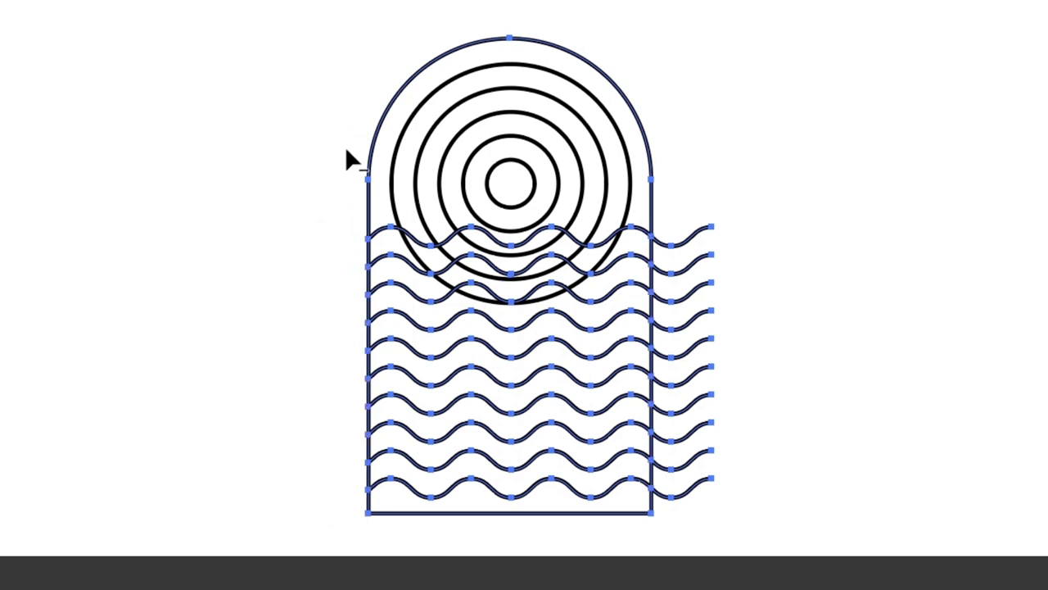
pyautogui.moveTo(685, 171); pyautogui.dragTo(685, 517)
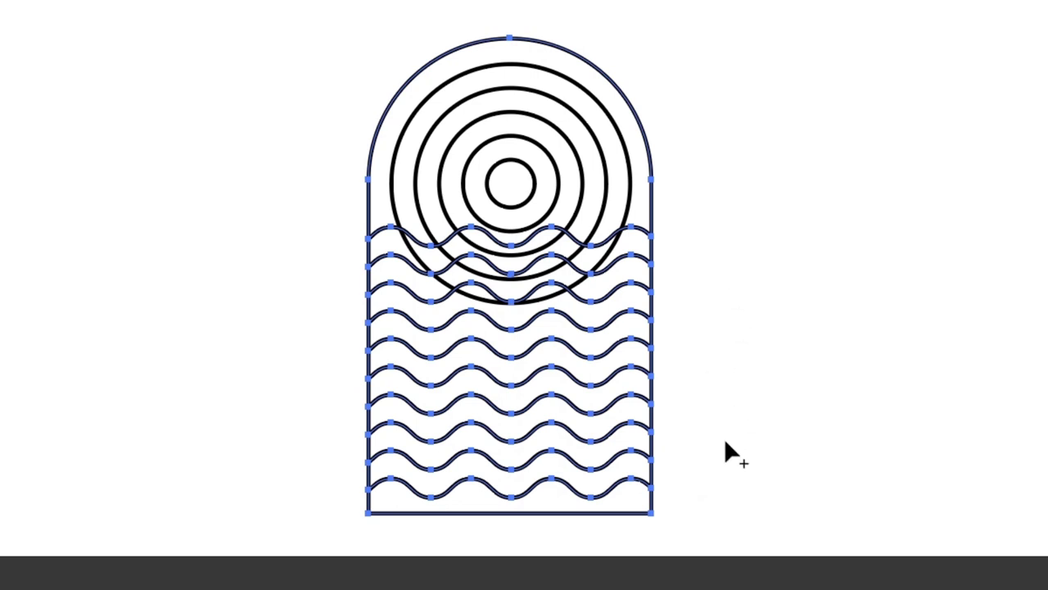
pyautogui.press('v')
pyautogui.click(898, 354)
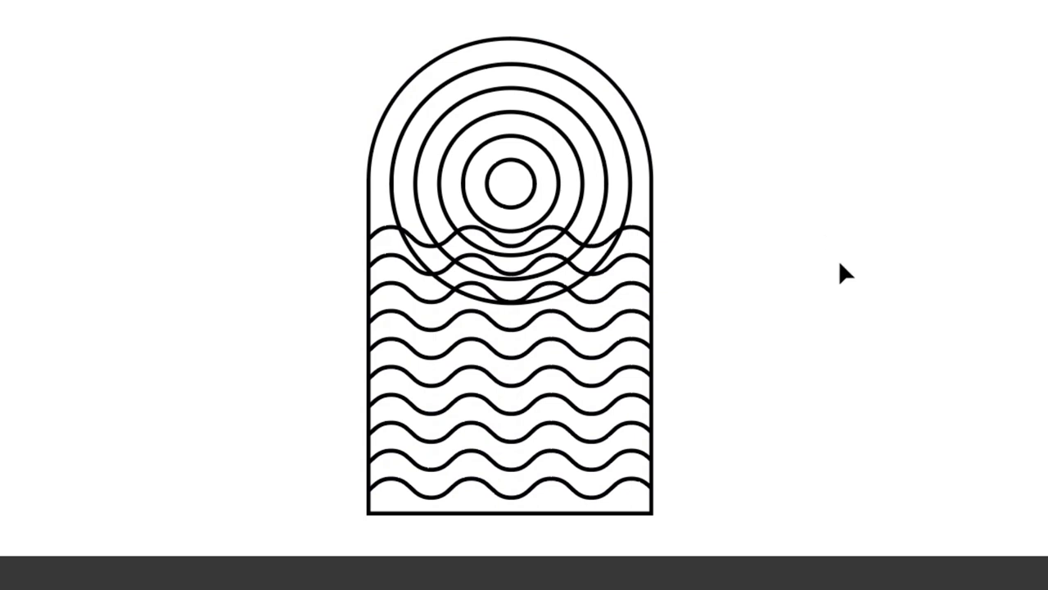
# - Delete the concentric ring arcs below the top wave so the rings stop at the waterline
pyautogui.click(623, 163)
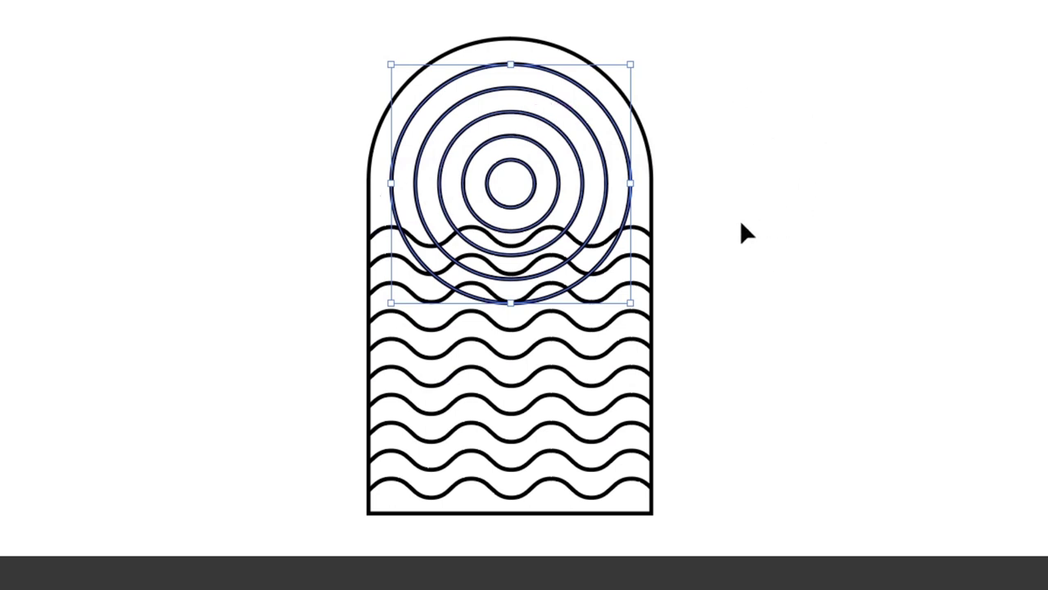
pyautogui.keyDown('shift'); pyautogui.click(645, 236); pyautogui.keyUp('shift')
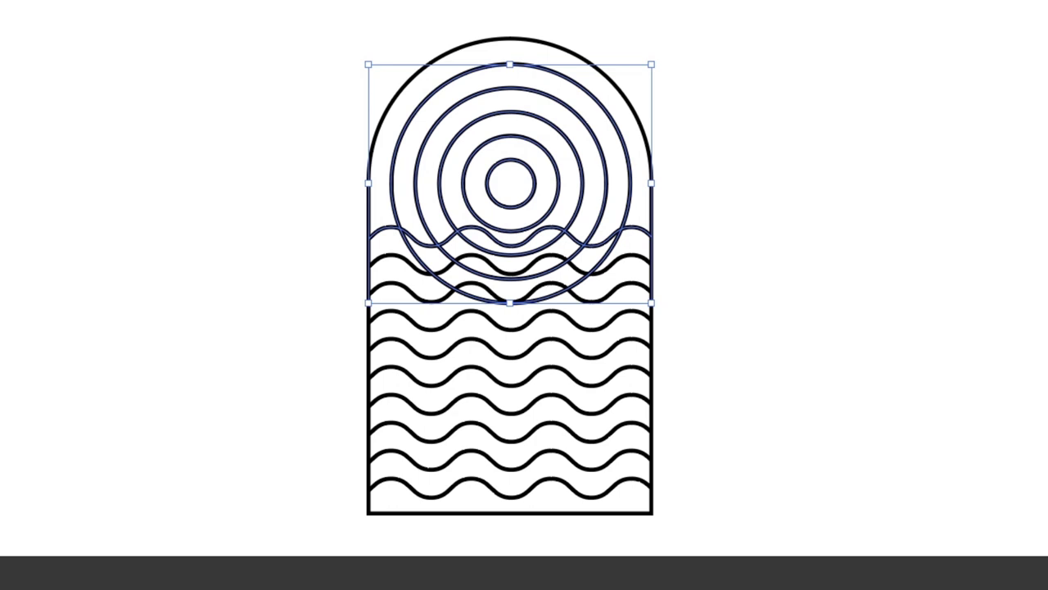
pyautogui.press('a')
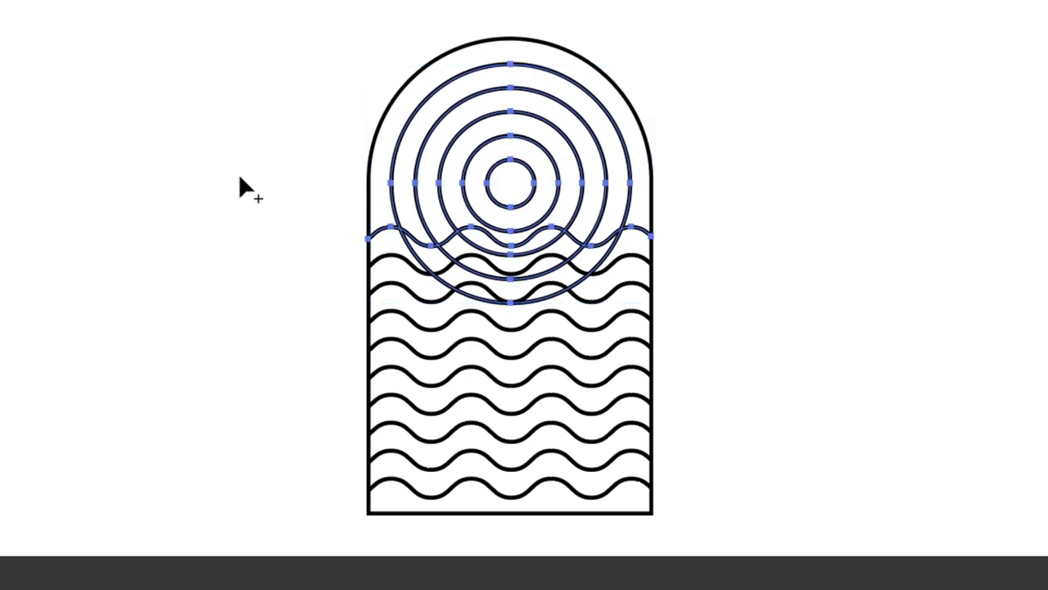
pyautogui.keyDown('alt'); pyautogui.click(420, 264); pyautogui.keyUp('alt')
pyautogui.keyDown('alt'); pyautogui.click(441, 254); pyautogui.keyUp('alt')
pyautogui.keyDown('alt'); pyautogui.click(449, 257); pyautogui.keyUp('alt')
pyautogui.keyDown('alt'); pyautogui.click(478, 250); pyautogui.keyUp('alt')
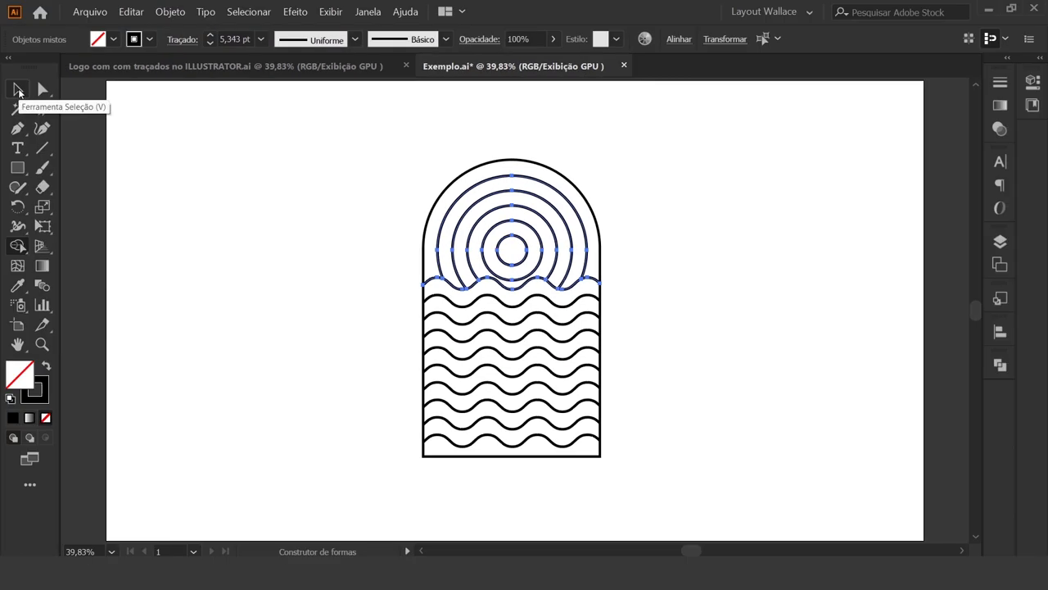
pyautogui.click(18, 90)
pyautogui.click(690, 295)
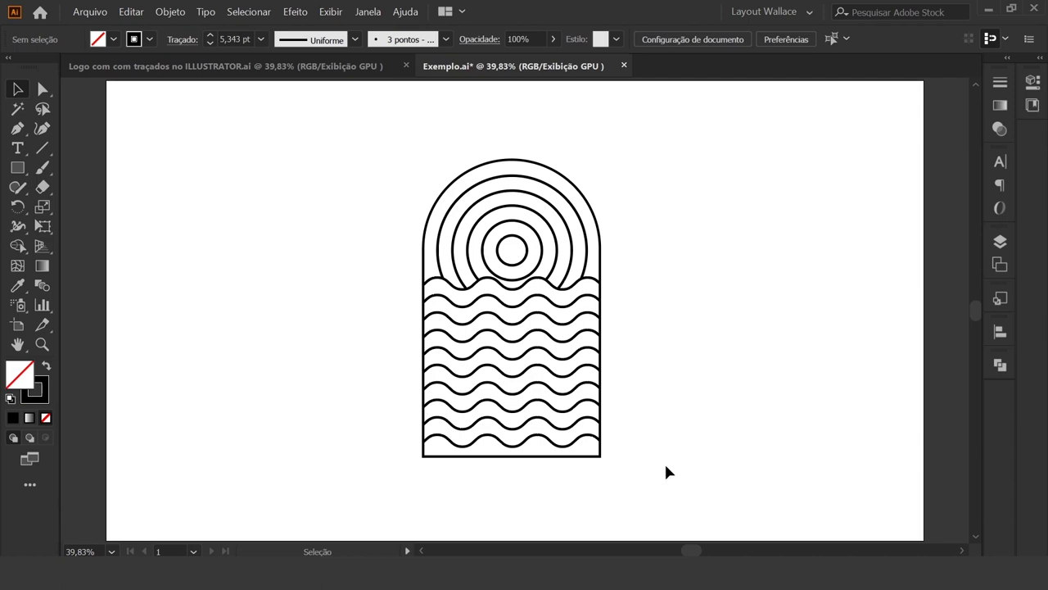
# - Move the whole arch artwork, rings and waves together, to the artboard's left side
pyautogui.moveTo(684, 490); pyautogui.dragTo(322, 162)
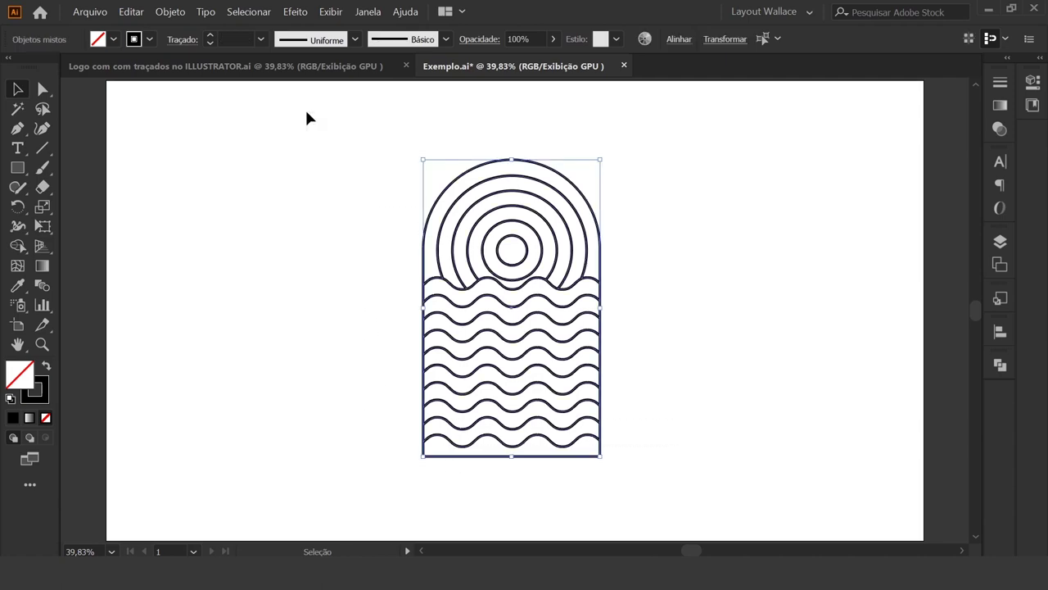
pyautogui.moveTo(604, 376); pyautogui.dragTo(387, 391)
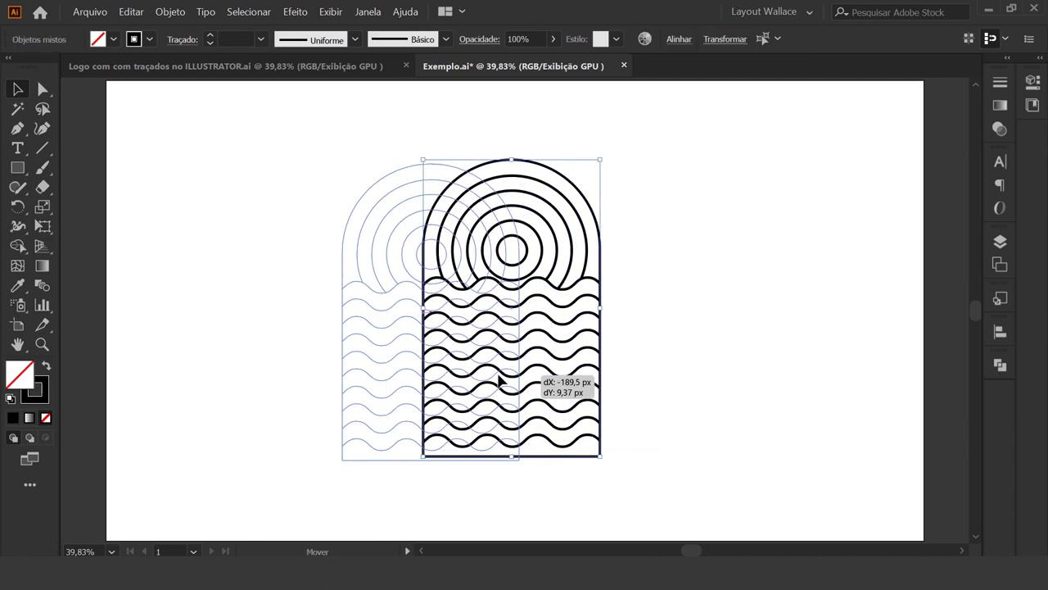
pyautogui.moveTo(385, 384); pyautogui.dragTo(357, 367)
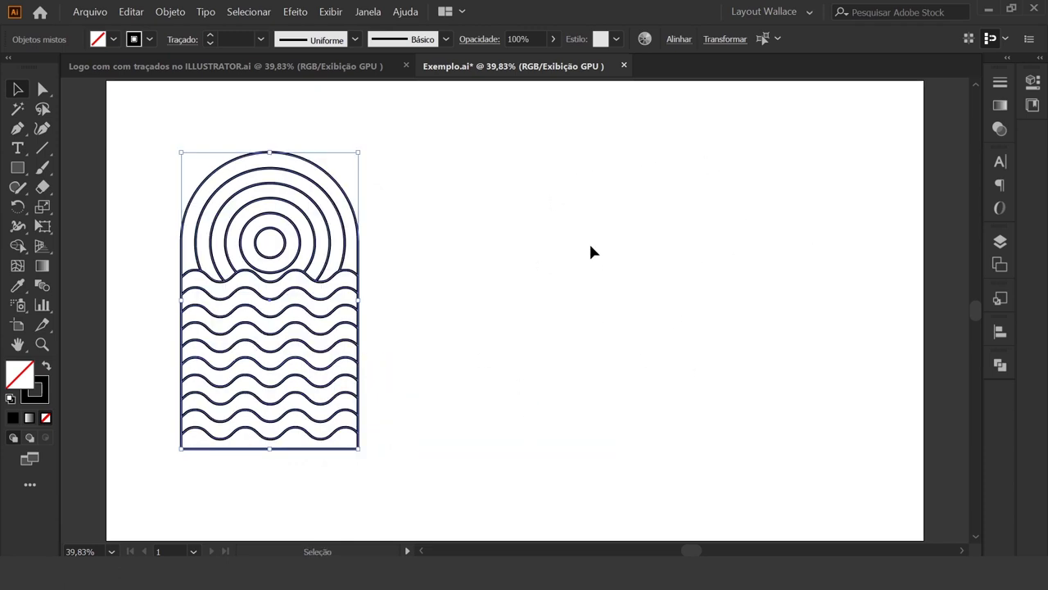
pyautogui.click(694, 252)
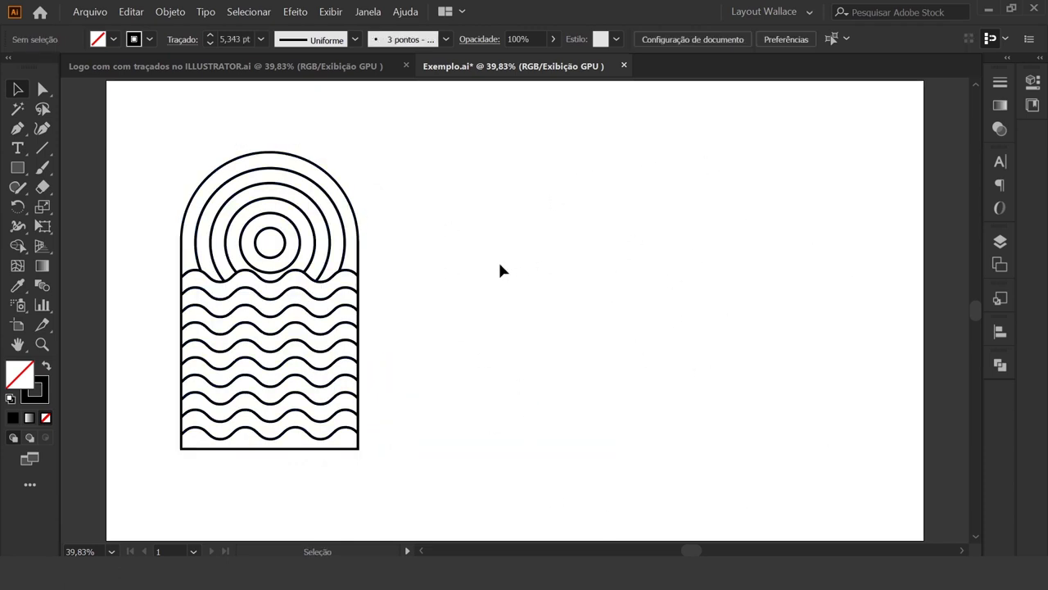
pyautogui.click(20, 167)
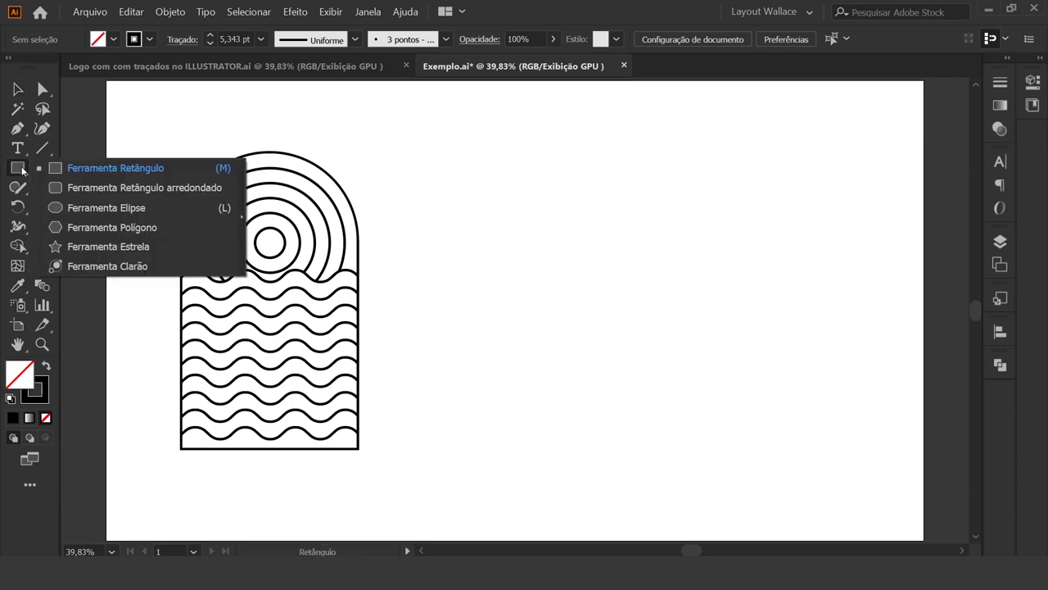
# - Draw a large circle on the right and copy it straight down so the two overlap
pyautogui.click(99, 209)
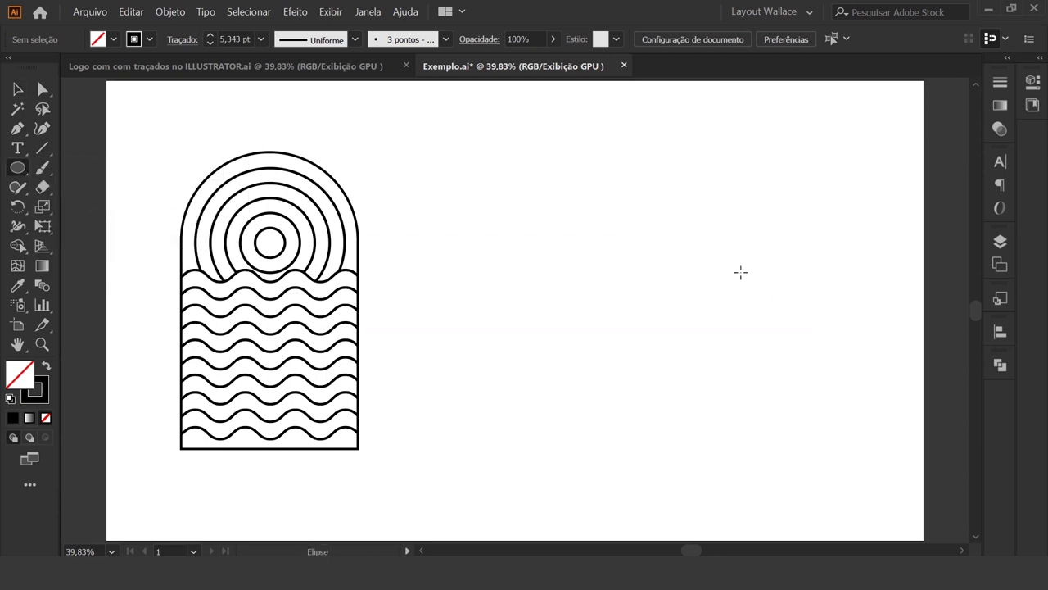
pyautogui.moveTo(584, 168)
pyautogui.mouseDown()
pyautogui.moveTo(727, 343)
pyautogui.moveTo(810, 394)
pyautogui.mouseUp()
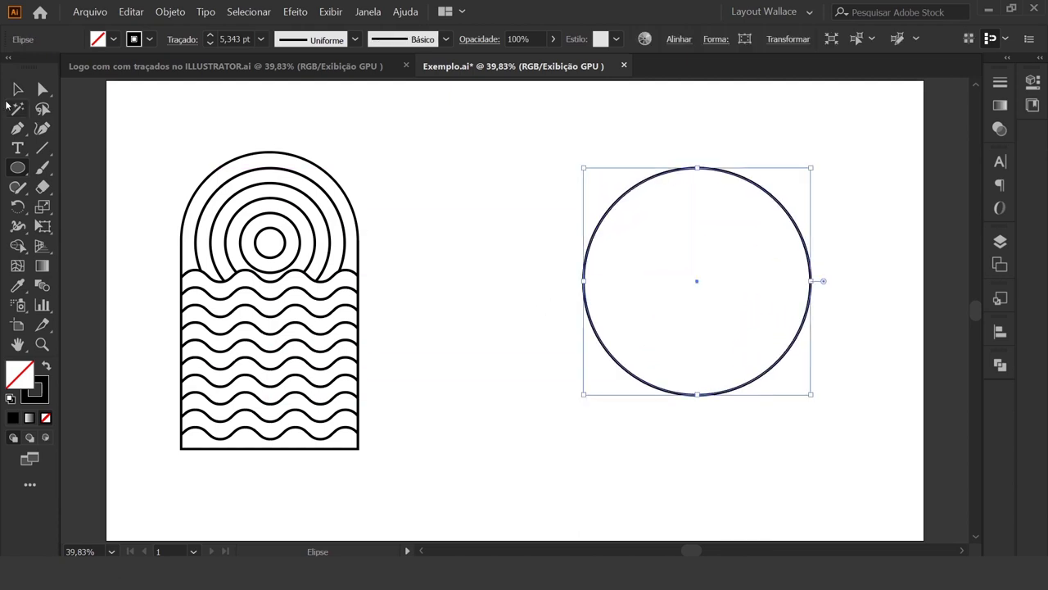
pyautogui.click(16, 88)
pyautogui.moveTo(776, 363); pyautogui.dragTo(743, 308)
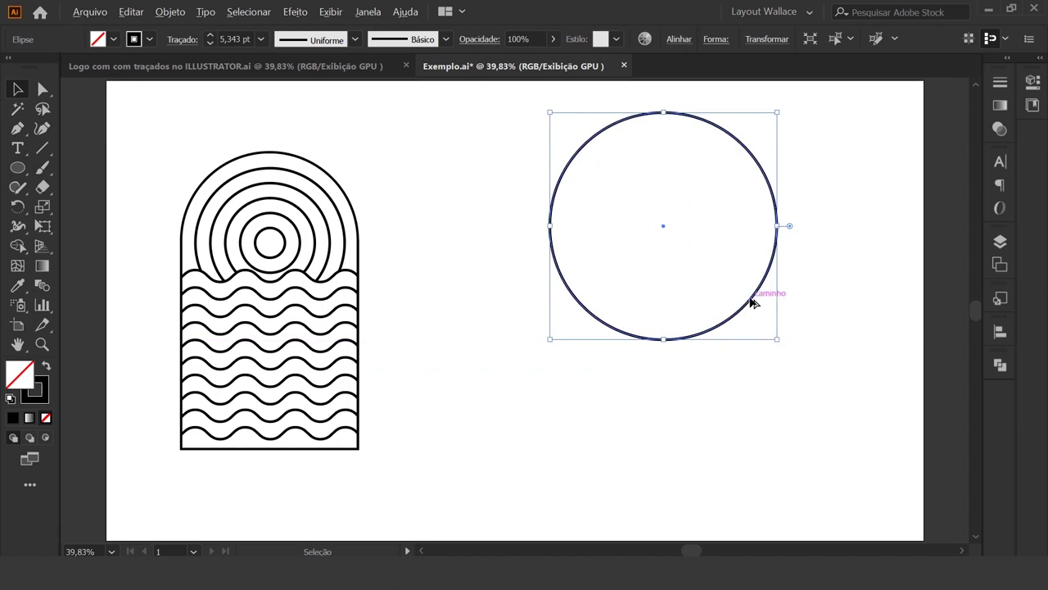
pyautogui.moveTo(754, 303); pyautogui.dragTo(761, 446)
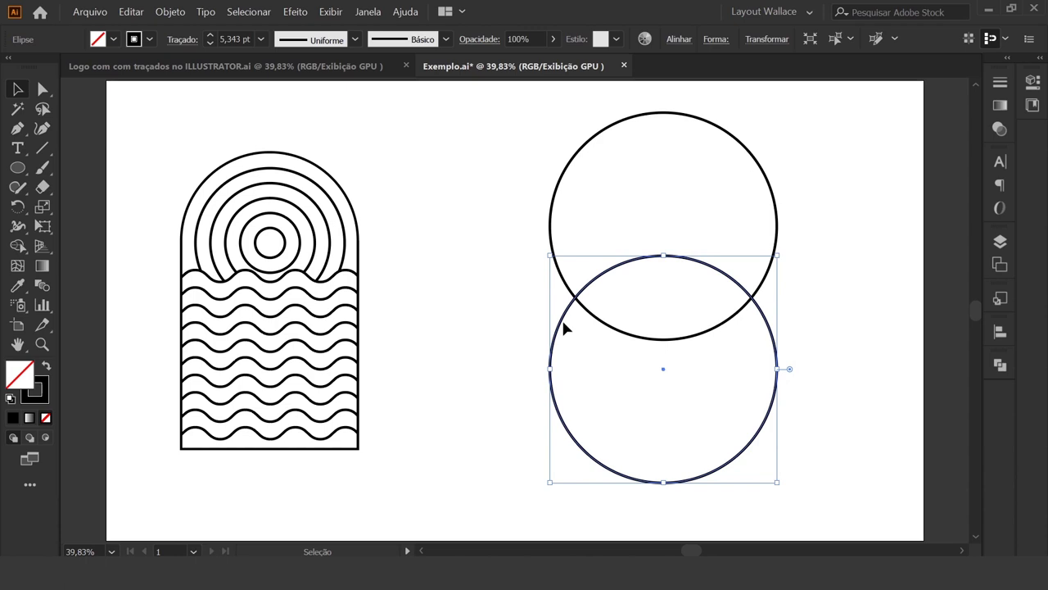
pyautogui.click(835, 232)
# - Draw a smaller circle overlapping the left side of the large circles
pyautogui.click(17, 167)
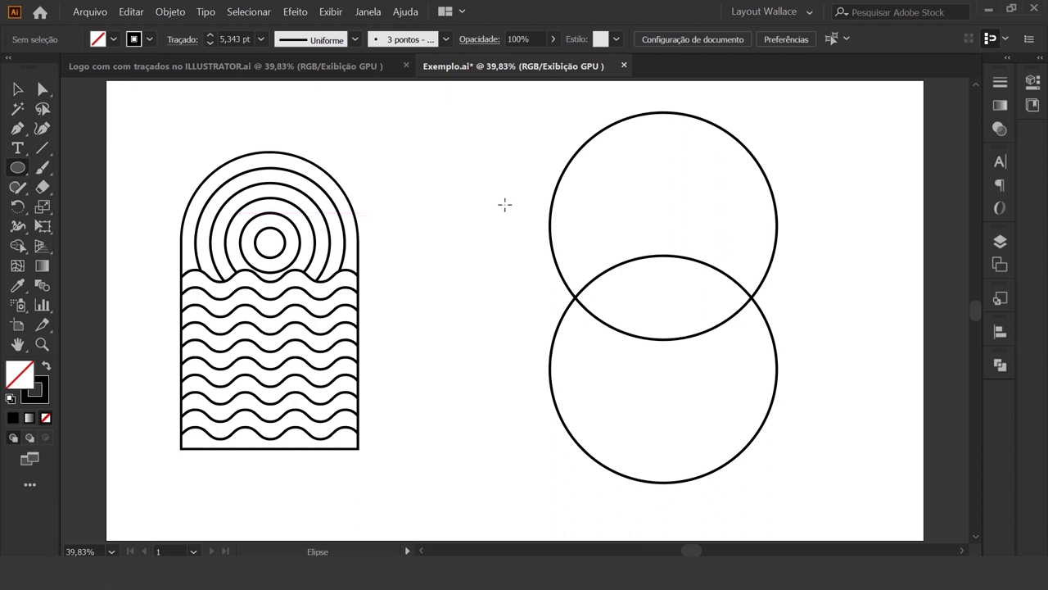
pyautogui.moveTo(487, 236); pyautogui.dragTo(593, 357)
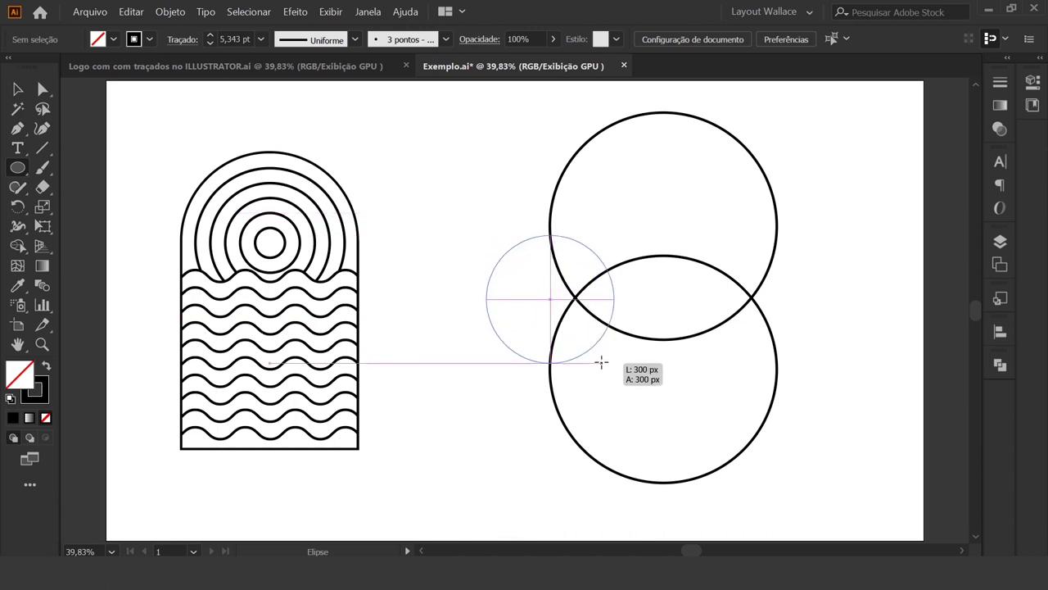
pyautogui.moveTo(594, 356); pyautogui.dragTo(615, 362)
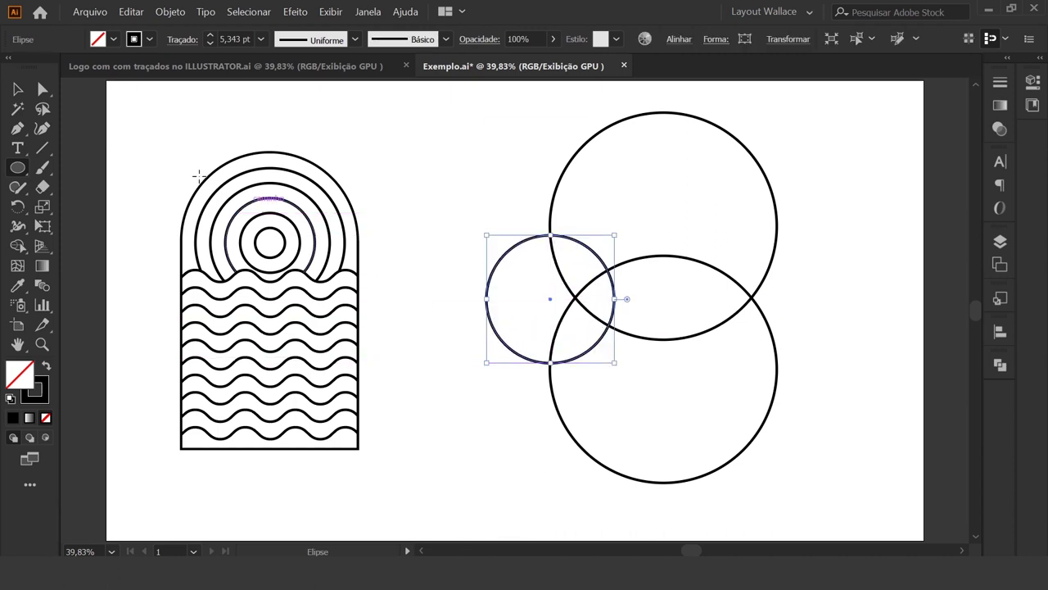
pyautogui.click(17, 90)
pyautogui.click(16, 90)
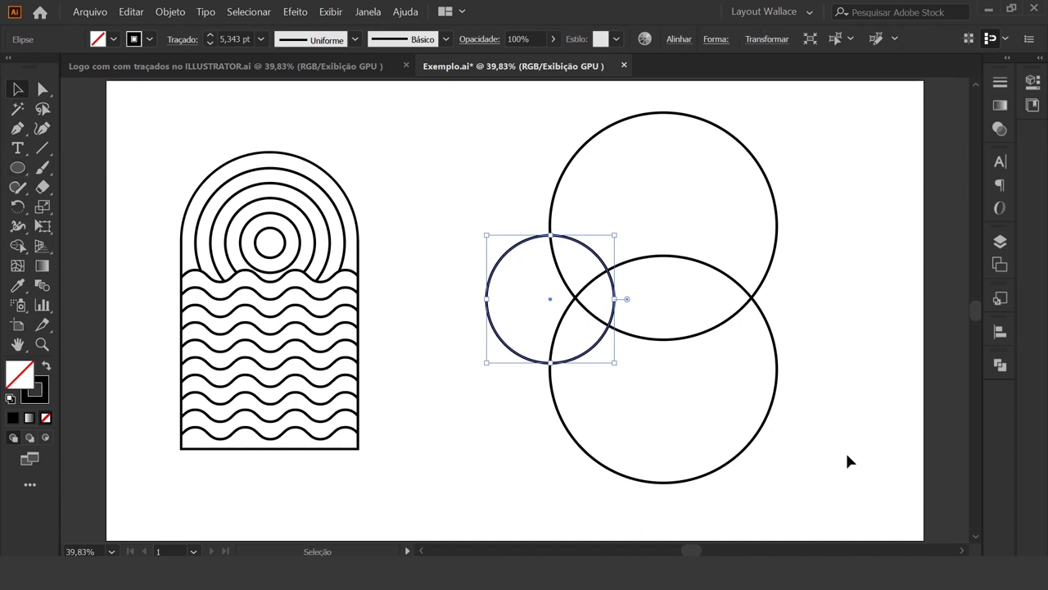
# - Move and shrink the small circle onto the left edge, then copy it to the right edge
pyautogui.click(846, 451)
pyautogui.moveTo(590, 358)
pyautogui.mouseDown()
pyautogui.moveTo(655, 367)
pyautogui.moveTo(649, 357)
pyautogui.mouseUp()
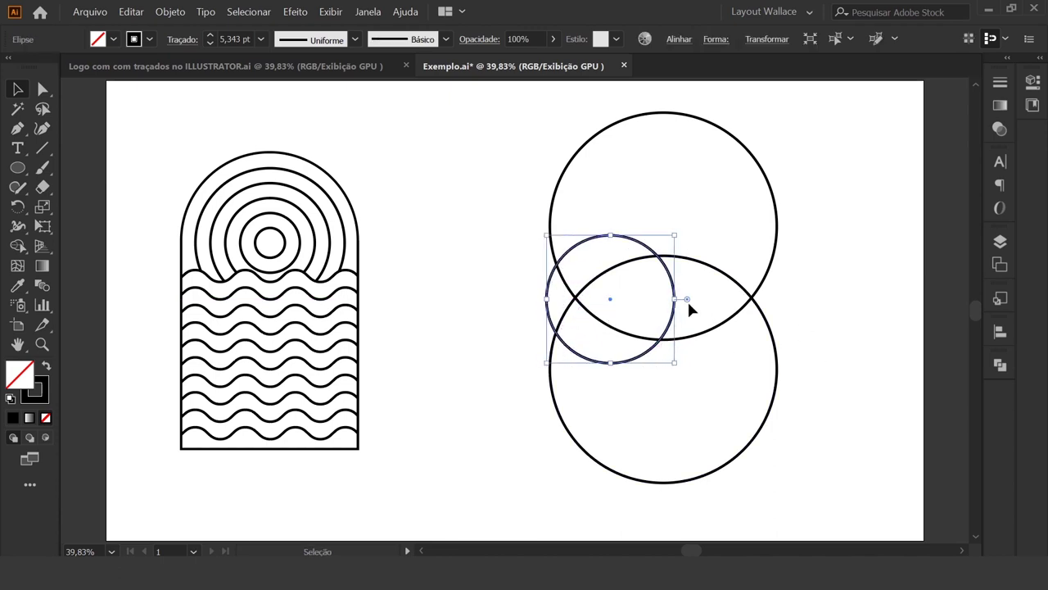
pyautogui.moveTo(678, 301); pyautogui.dragTo(649, 305)
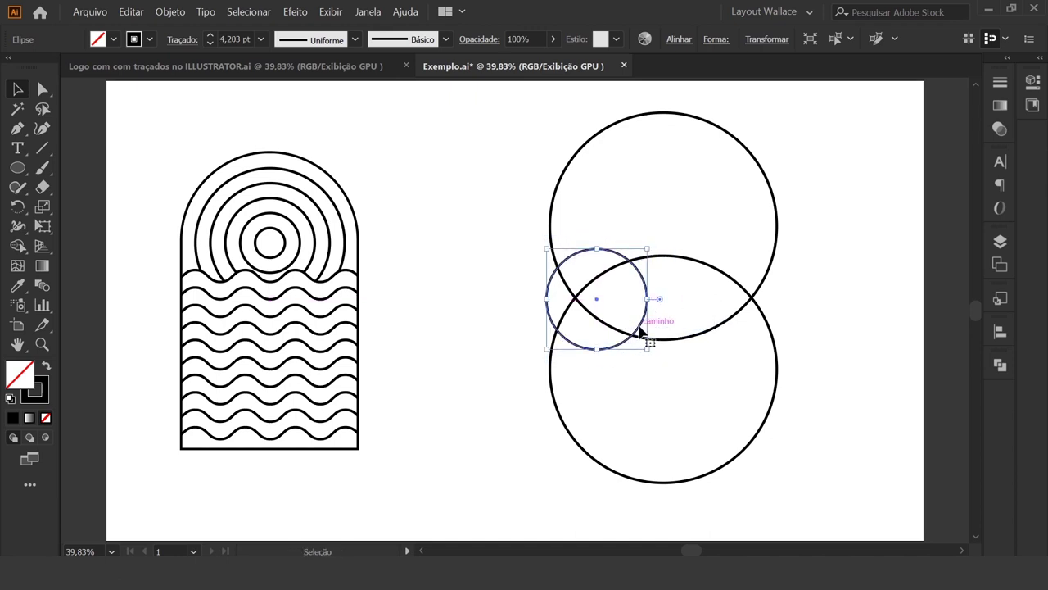
pyautogui.moveTo(640, 328); pyautogui.dragTo(785, 344)
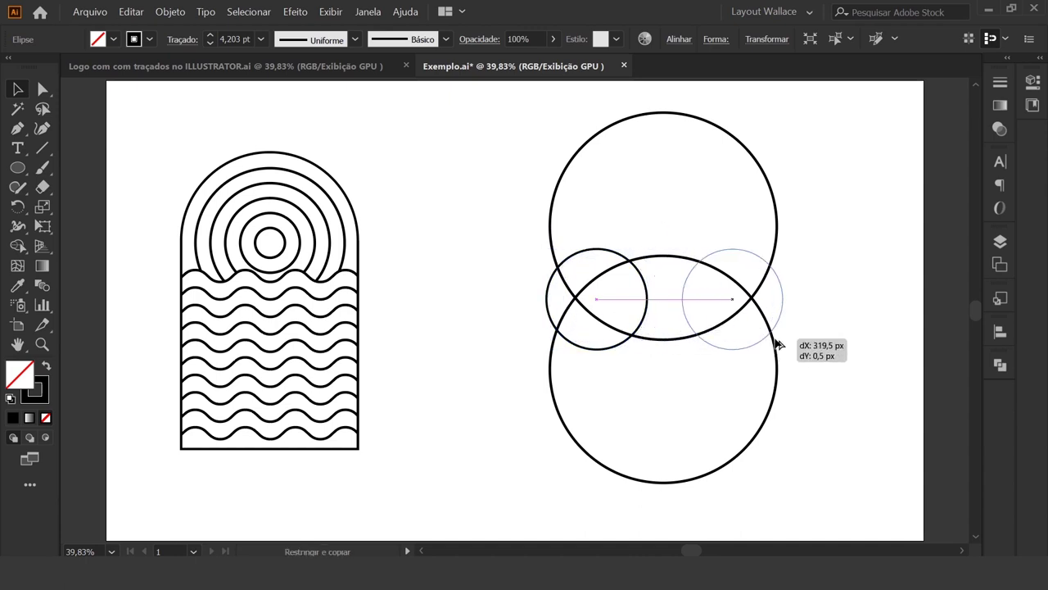
pyautogui.moveTo(785, 345); pyautogui.dragTo(779, 345)
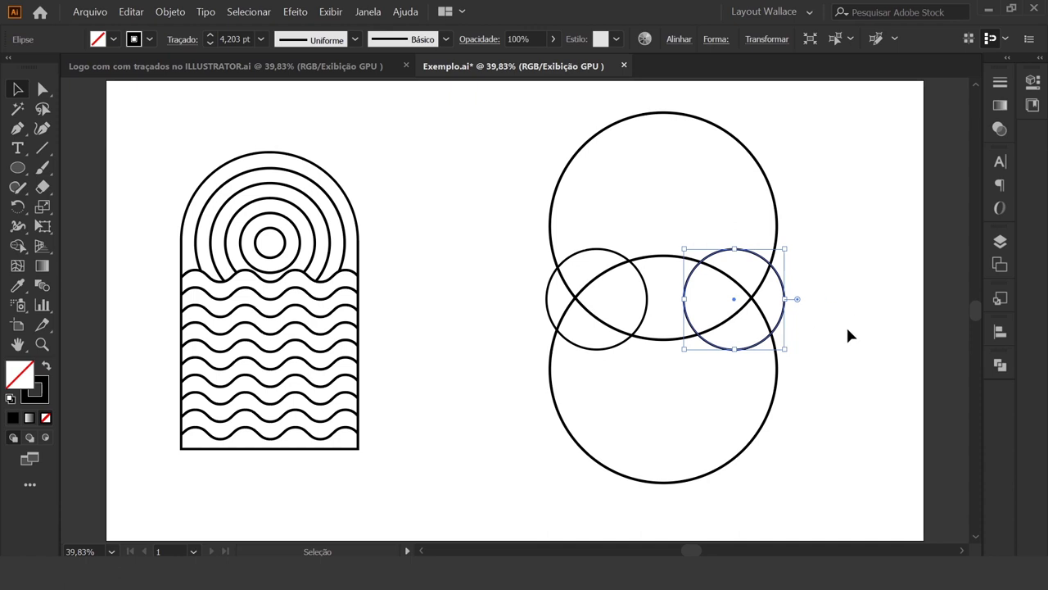
# - Group the two small circles together
pyautogui.keyDown('shift'); pyautogui.click(645, 323); pyautogui.keyUp('shift')
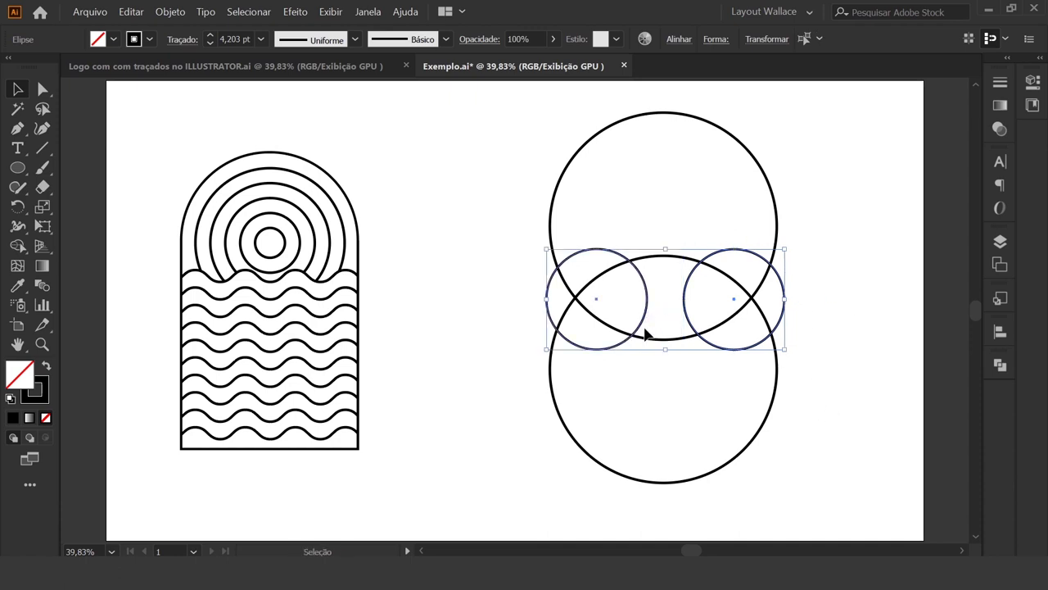
pyautogui.press('a')
pyautogui.hotkey('ctrl', 'g')
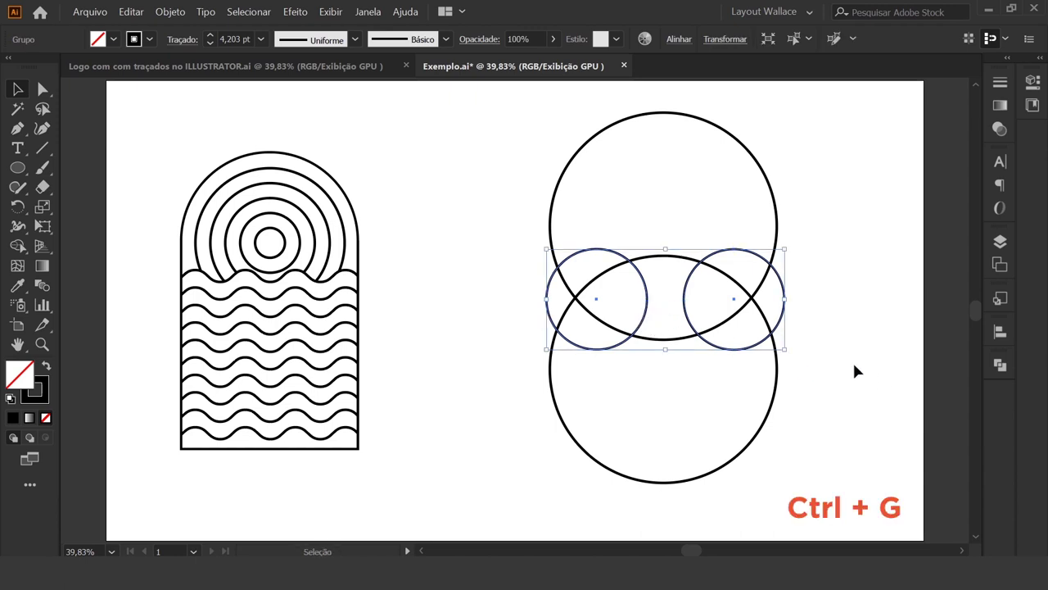
pyautogui.click(823, 303)
pyautogui.click(784, 299)
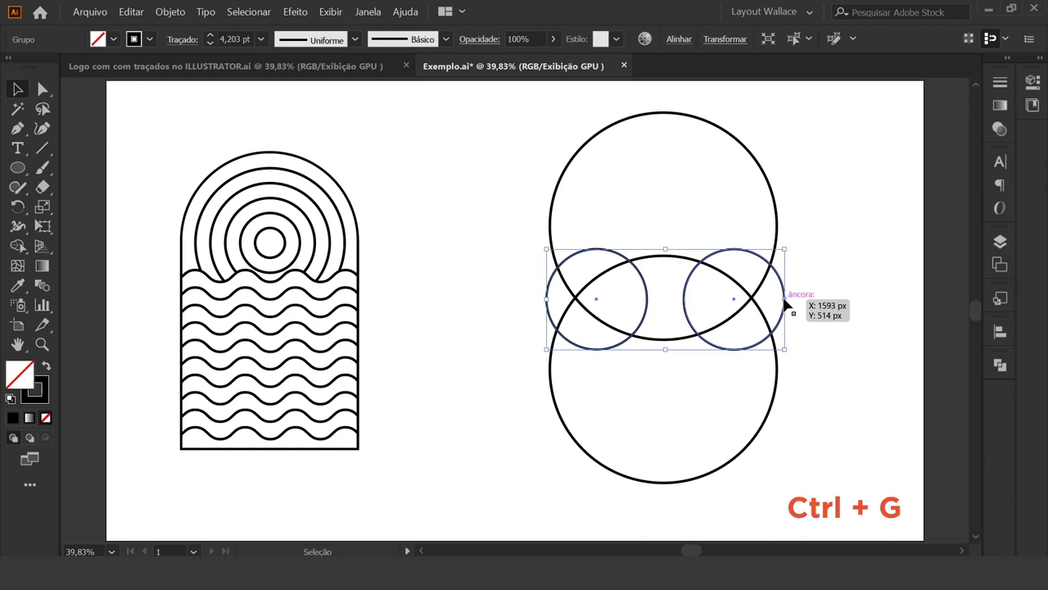
pyautogui.click(852, 223)
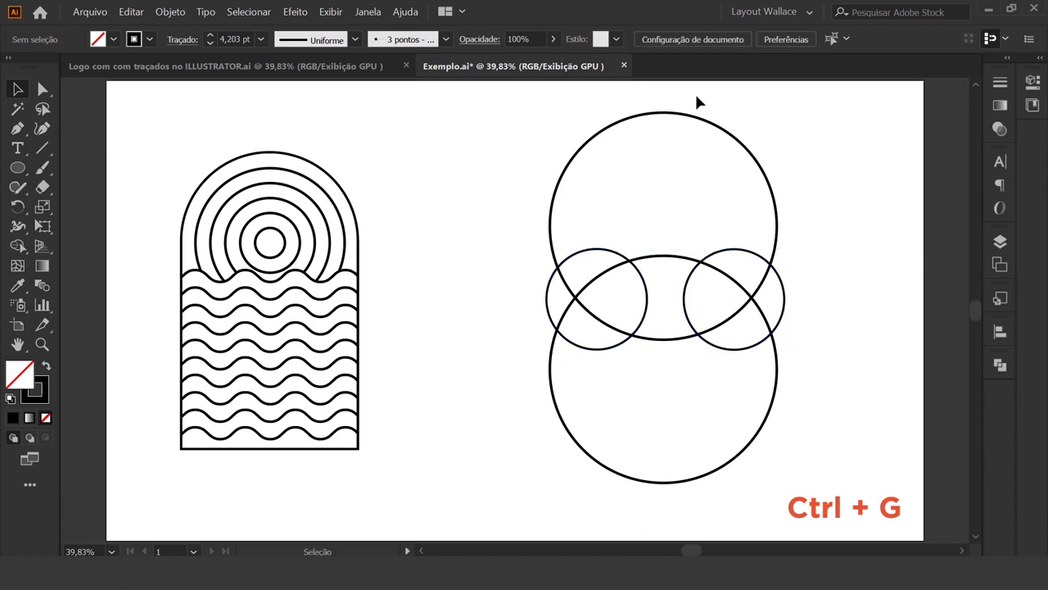
# - Group the two large circles together
pyautogui.click(652, 118)
pyautogui.keyDown('shift'); pyautogui.click(716, 473); pyautogui.keyUp('shift')
pyautogui.keyDown('shift'); pyautogui.click(717, 473); pyautogui.keyUp('shift')
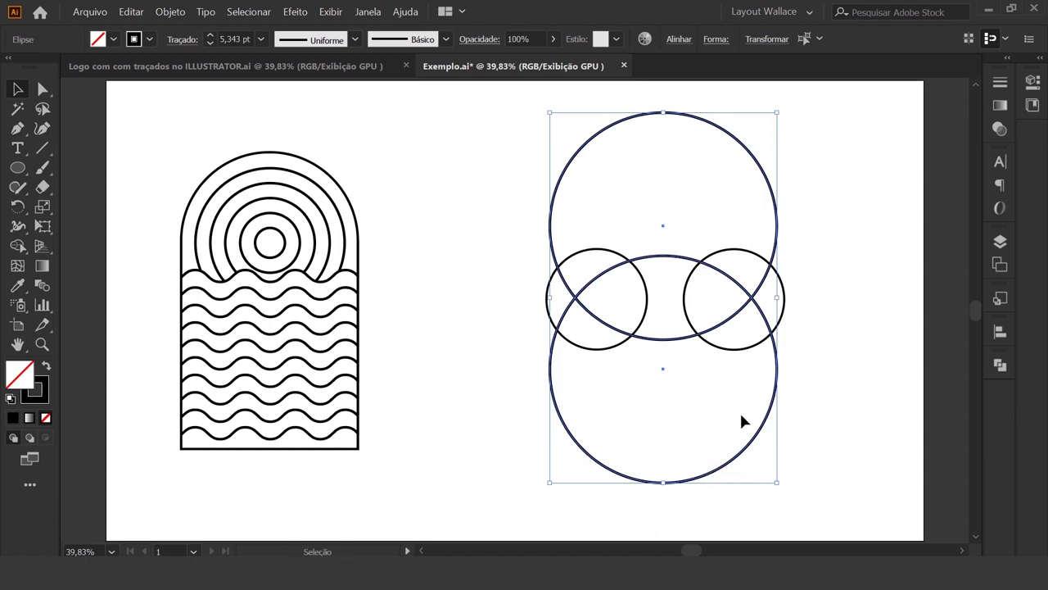
pyautogui.hotkey('ctrl', 'g')
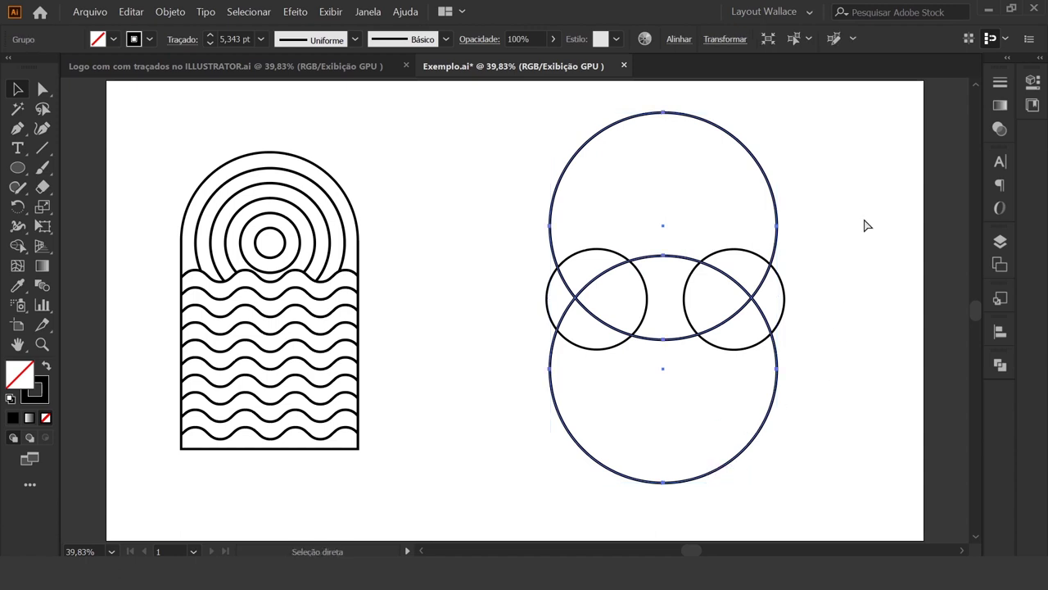
pyautogui.click(849, 256)
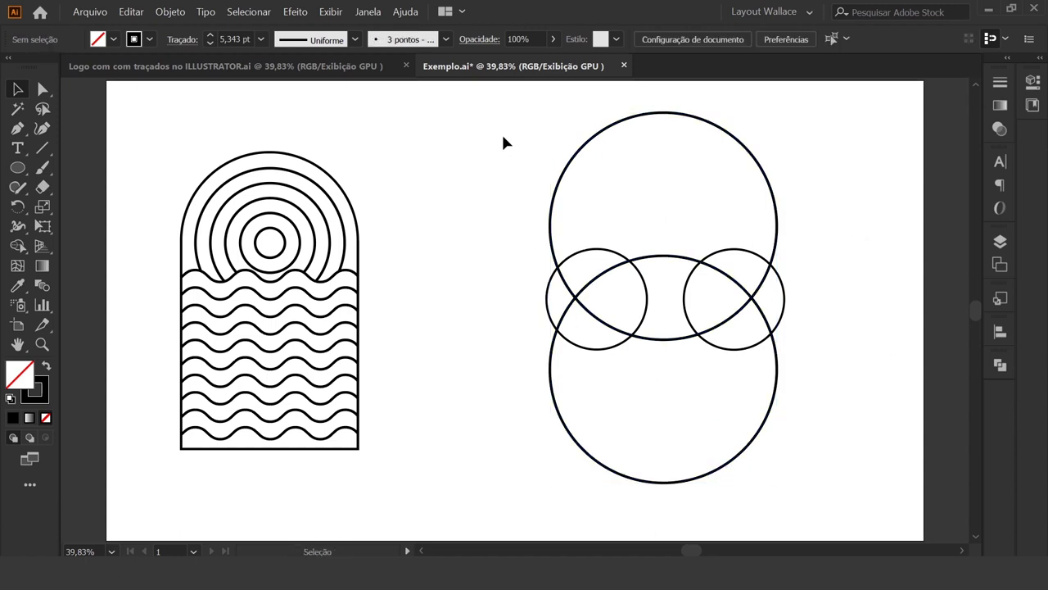
# - Align all four circles on each other's horizontal and vertical centres
pyautogui.moveTo(598, 227); pyautogui.dragTo(833, 510)
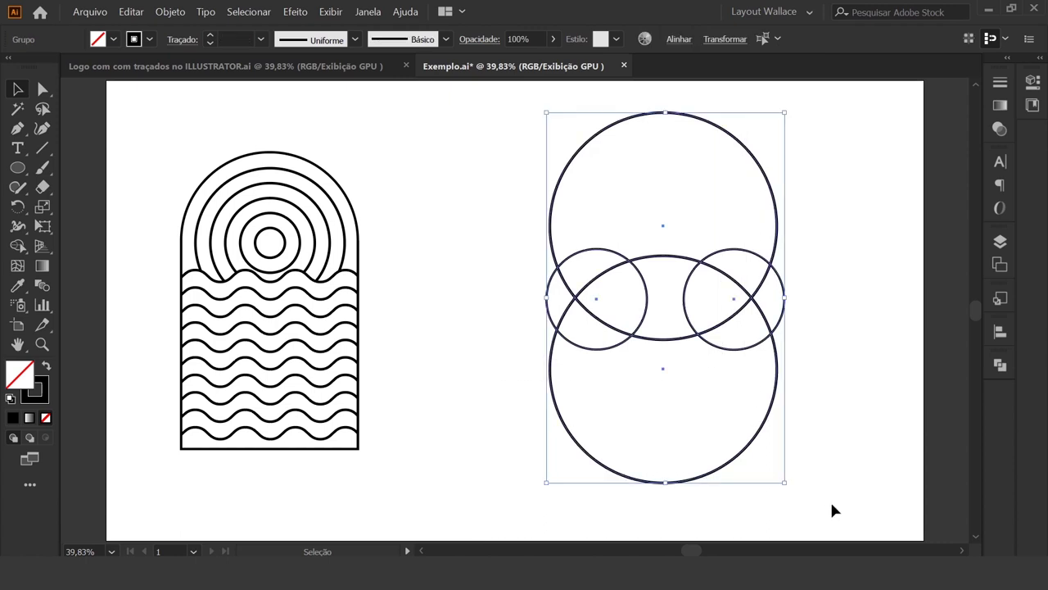
pyautogui.click(1000, 331)
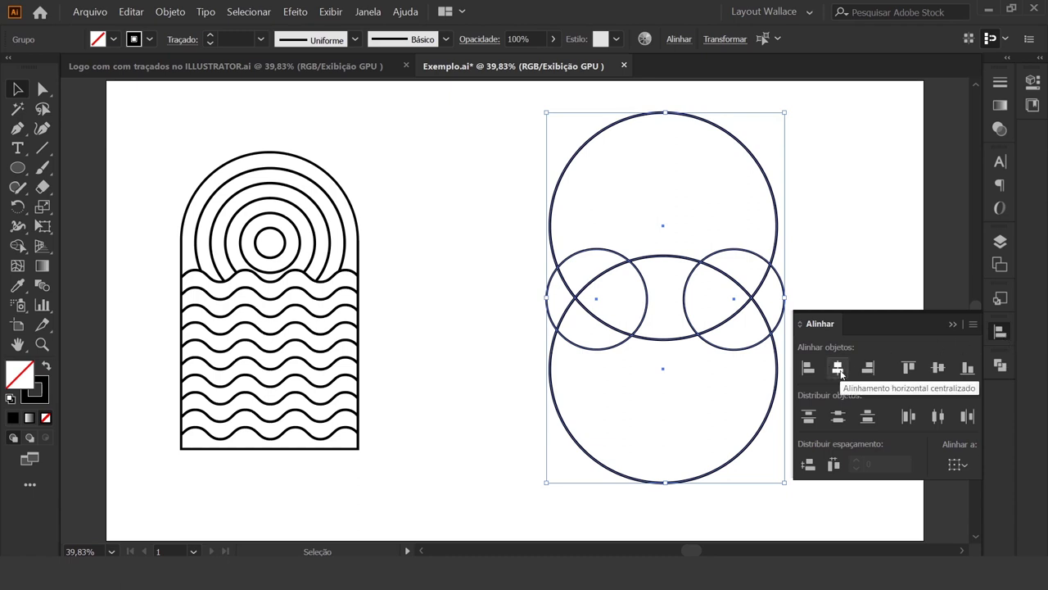
pyautogui.click(838, 368)
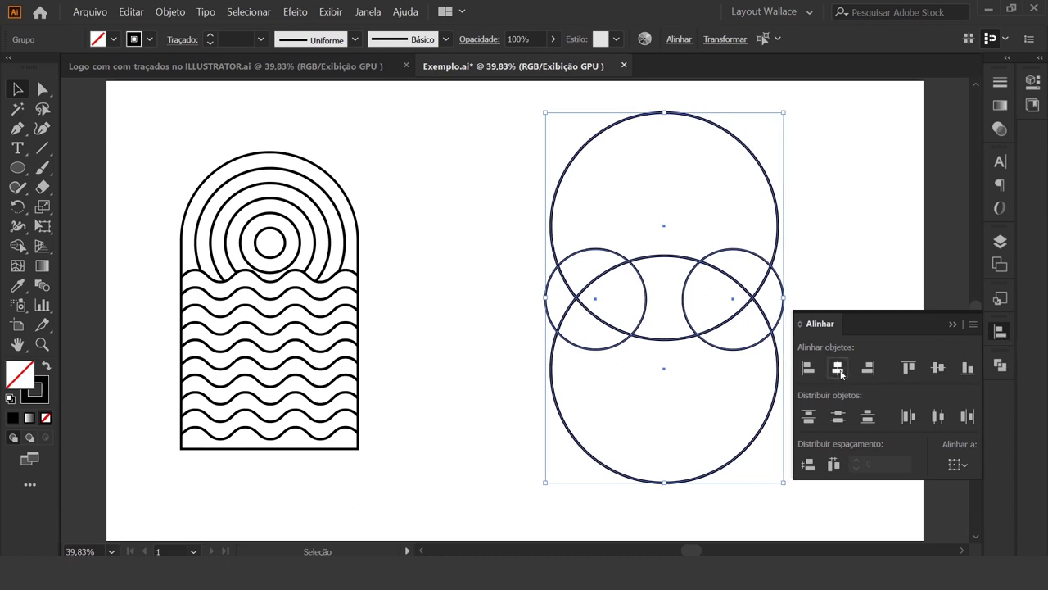
pyautogui.click(937, 368)
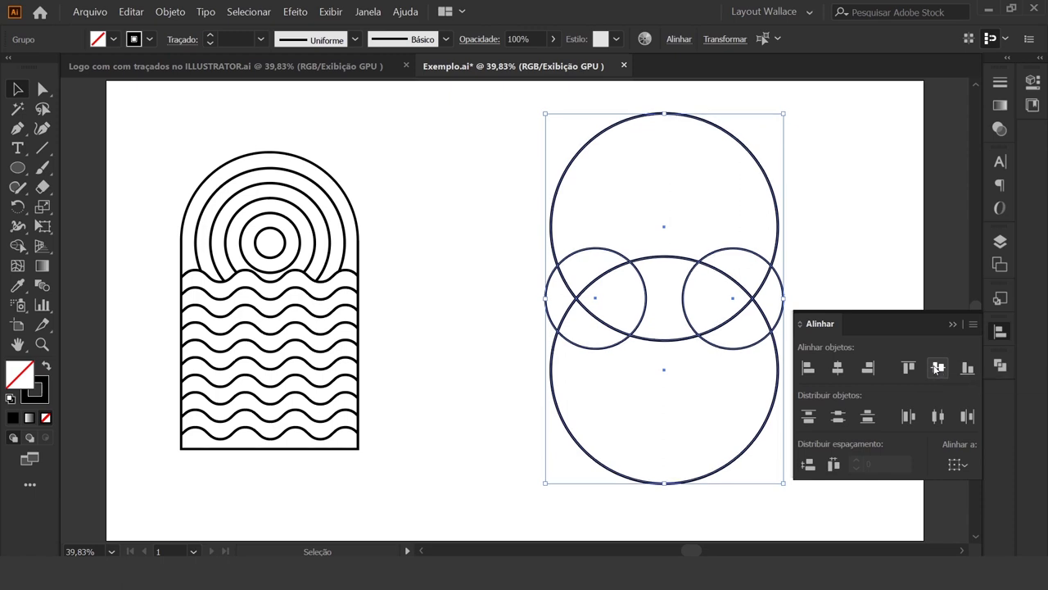
pyautogui.click(952, 324)
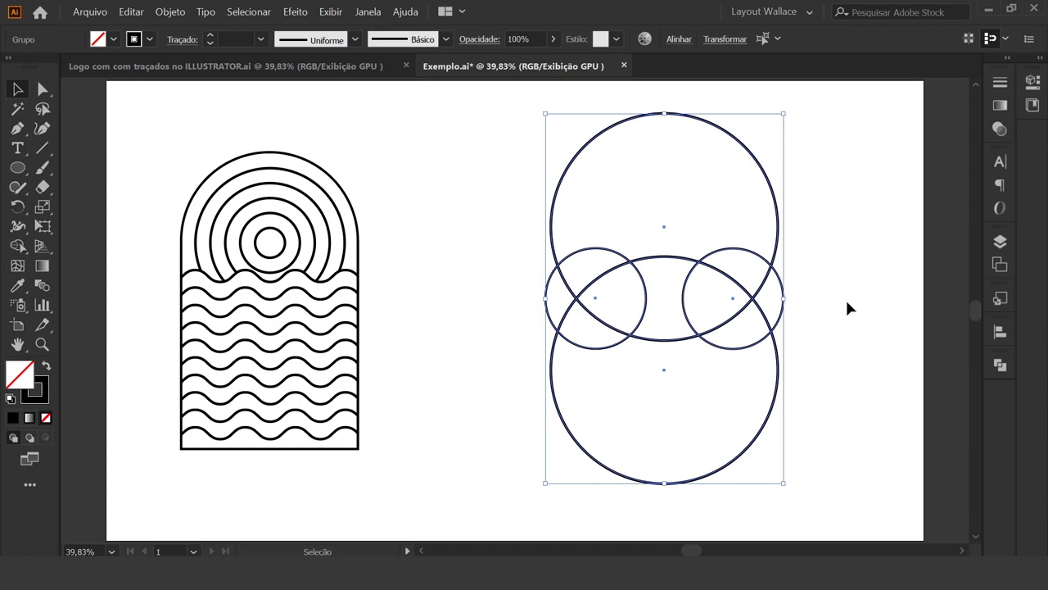
# - Set the circles' stroke weight to 5 pt
pyautogui.click(261, 38)
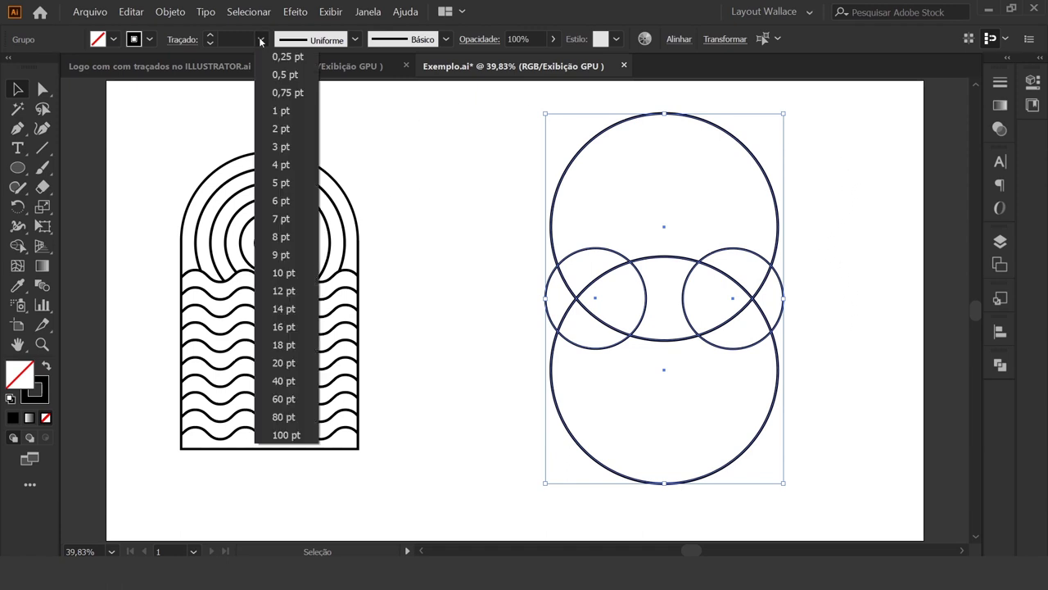
pyautogui.click(282, 184)
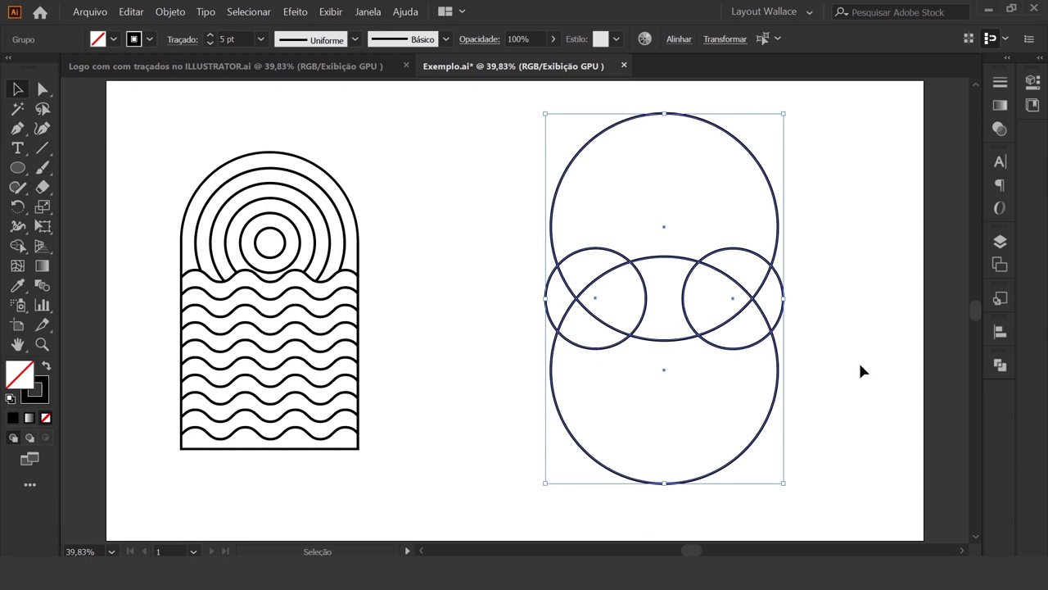
pyautogui.click(18, 246)
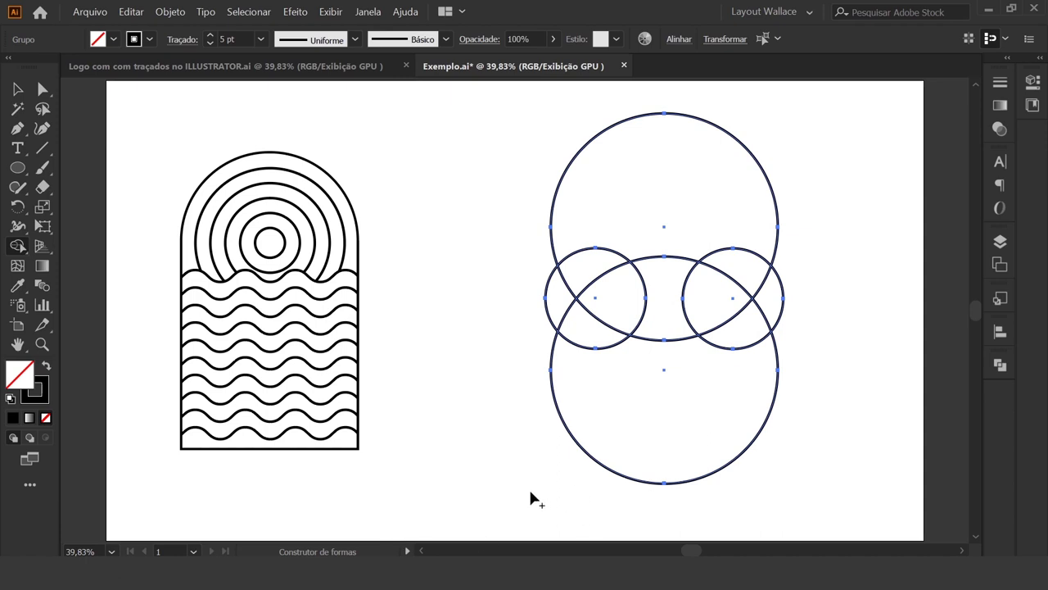
# - Delete the unwanted circle regions, shaping a forked tail and a pointed head
pyautogui.keyDown('alt'); pyautogui.click(606, 447); pyautogui.keyUp('alt')
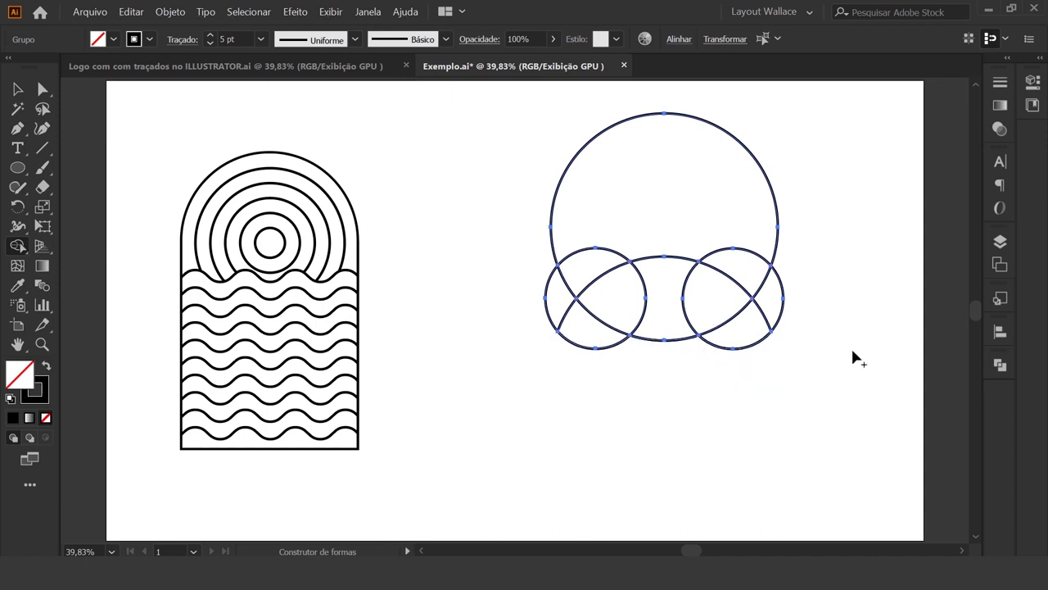
pyautogui.keyDown('alt'); pyautogui.click(696, 170); pyautogui.keyUp('alt')
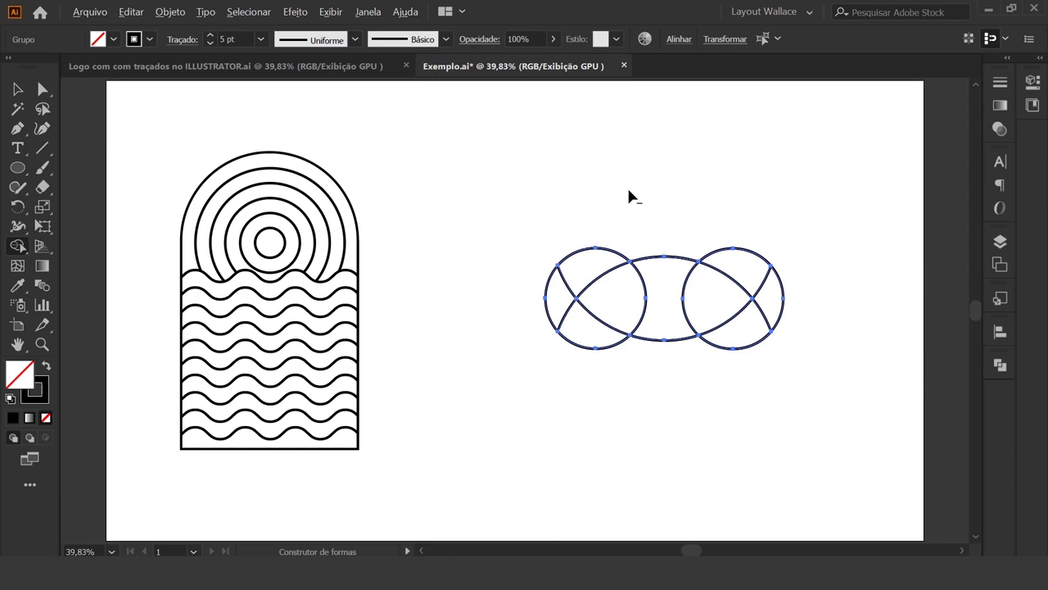
pyautogui.keyDown('alt'); pyautogui.click(592, 264); pyautogui.keyUp('alt')
pyautogui.keyDown('alt'); pyautogui.click(584, 349); pyautogui.keyUp('alt')
pyautogui.moveTo(743, 348); pyautogui.dragTo(742, 244)
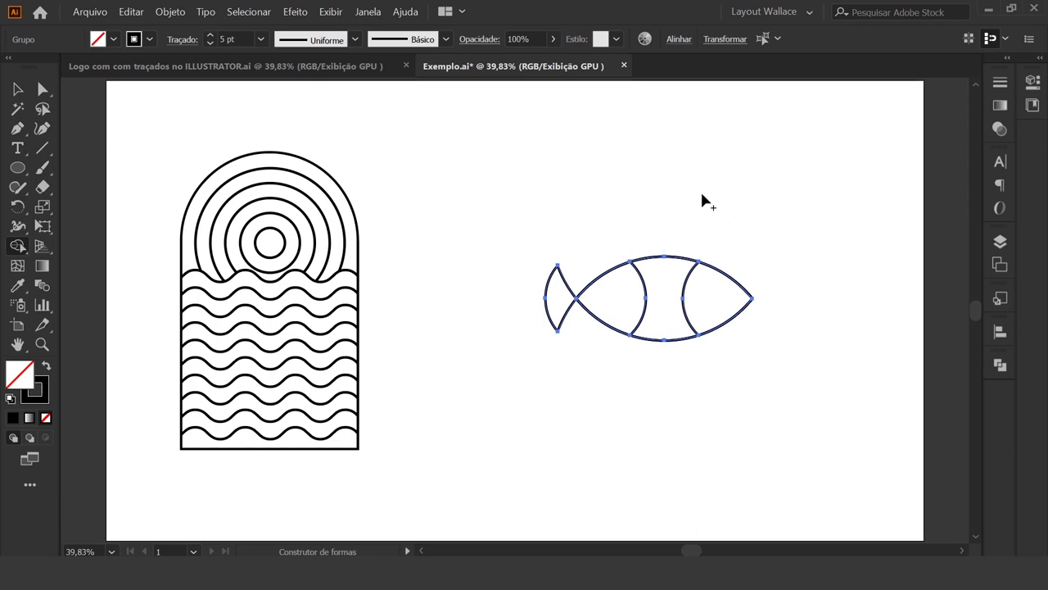
# - Merge the two body regions into one fish body shape
pyautogui.click(602, 294)
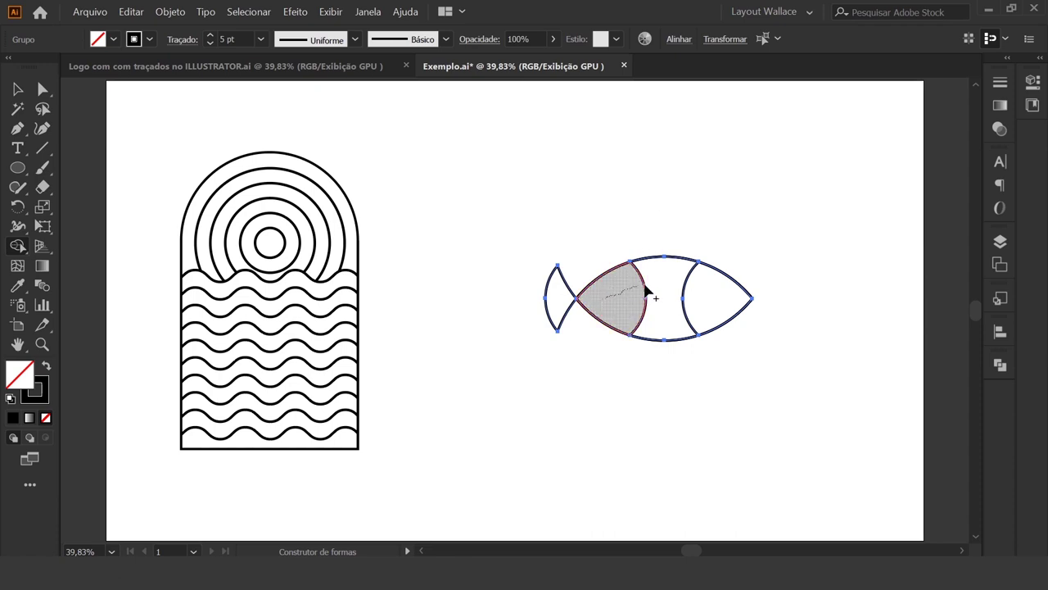
pyautogui.moveTo(642, 293); pyautogui.dragTo(663, 285)
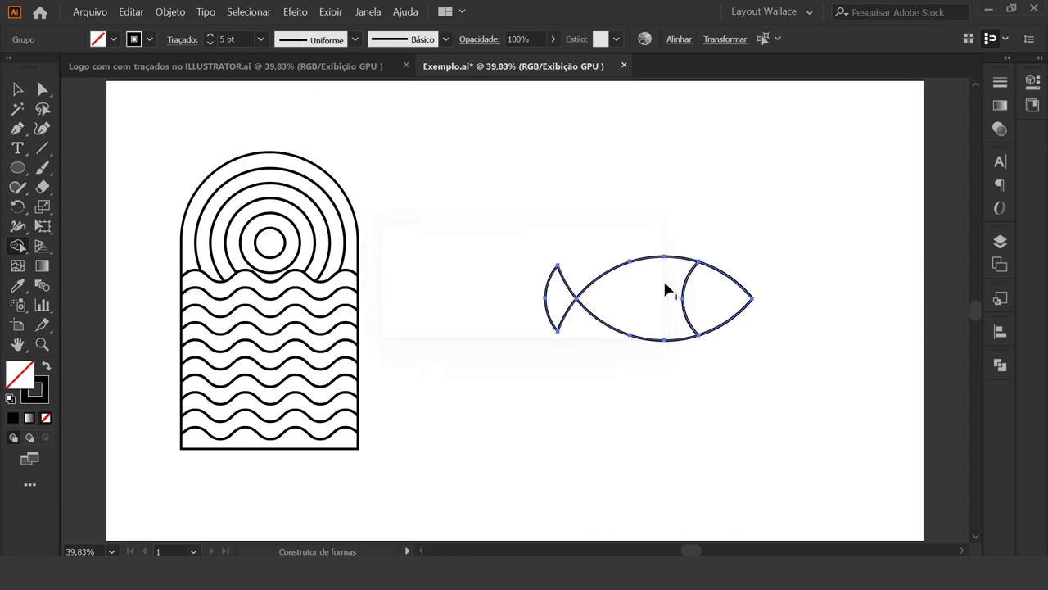
pyautogui.click(18, 89)
pyautogui.click(714, 381)
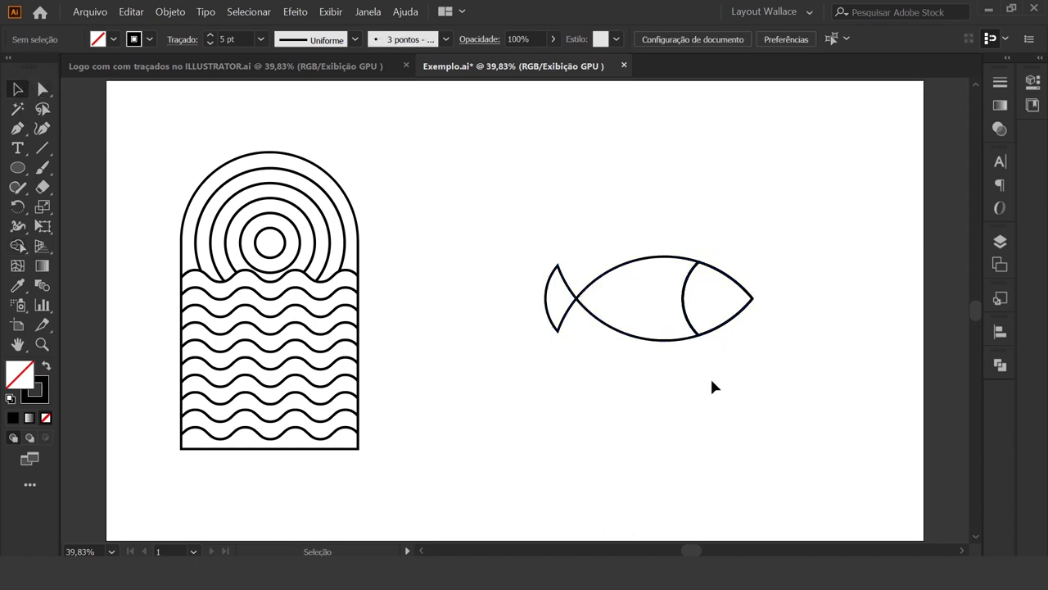
pyautogui.click(677, 341)
# - Paste a copy of the fish at the top right and delete the leftover head piece
pyautogui.press('a')
pyautogui.press('v')
pyautogui.hotkey('ctrl', 'c')
pyautogui.hotkey('ctrl', 'v')
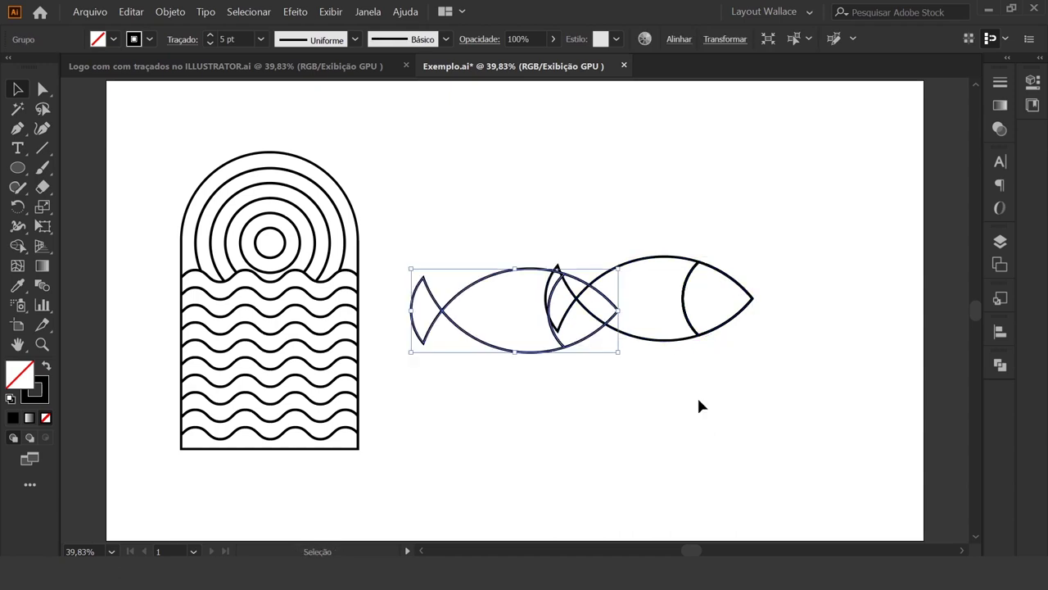
pyautogui.moveTo(584, 347); pyautogui.dragTo(765, 176)
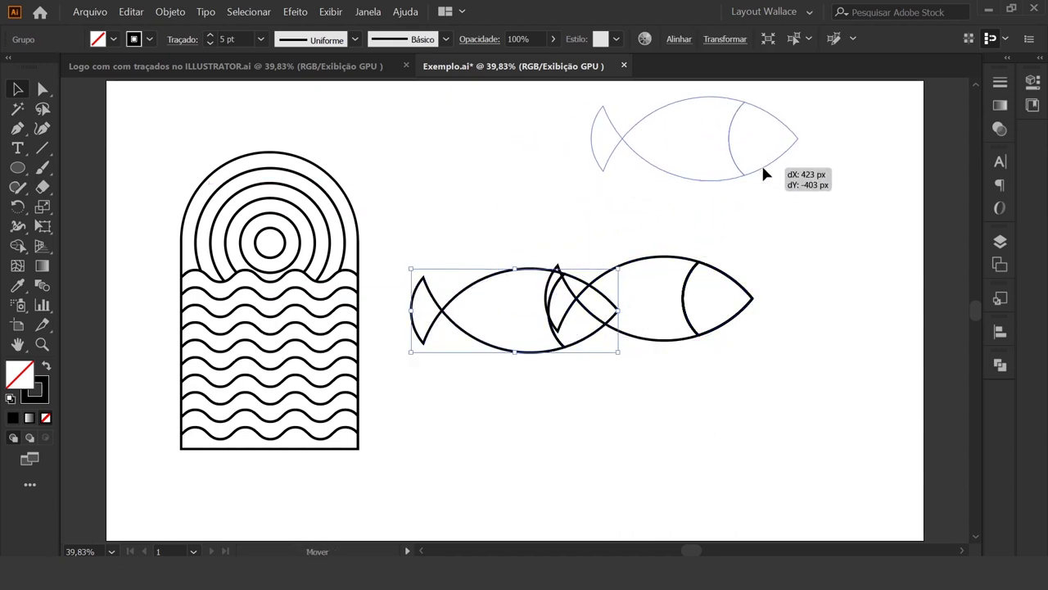
pyautogui.moveTo(711, 273); pyautogui.dragTo(681, 298)
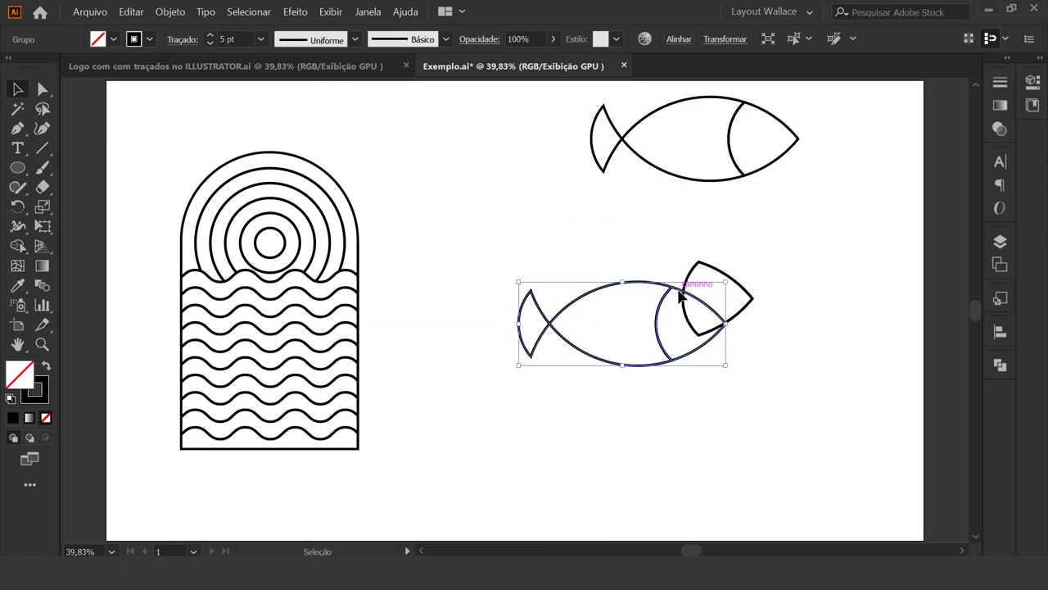
pyautogui.click(751, 302)
pyautogui.press('Delete')
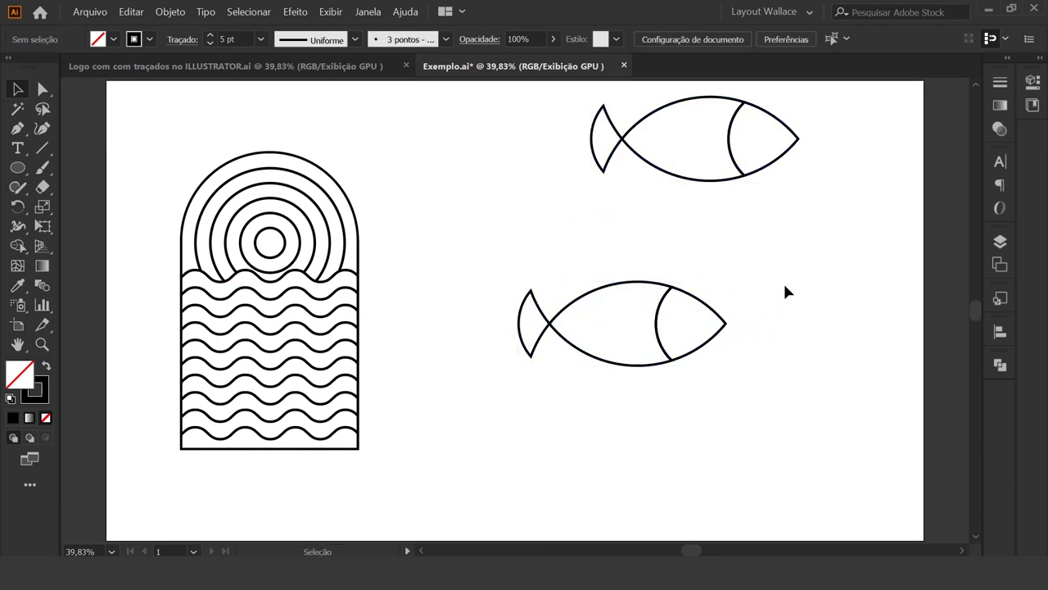
# - Draw a small circle as the lower fish's eye and nudge it into place
pyautogui.press('l')
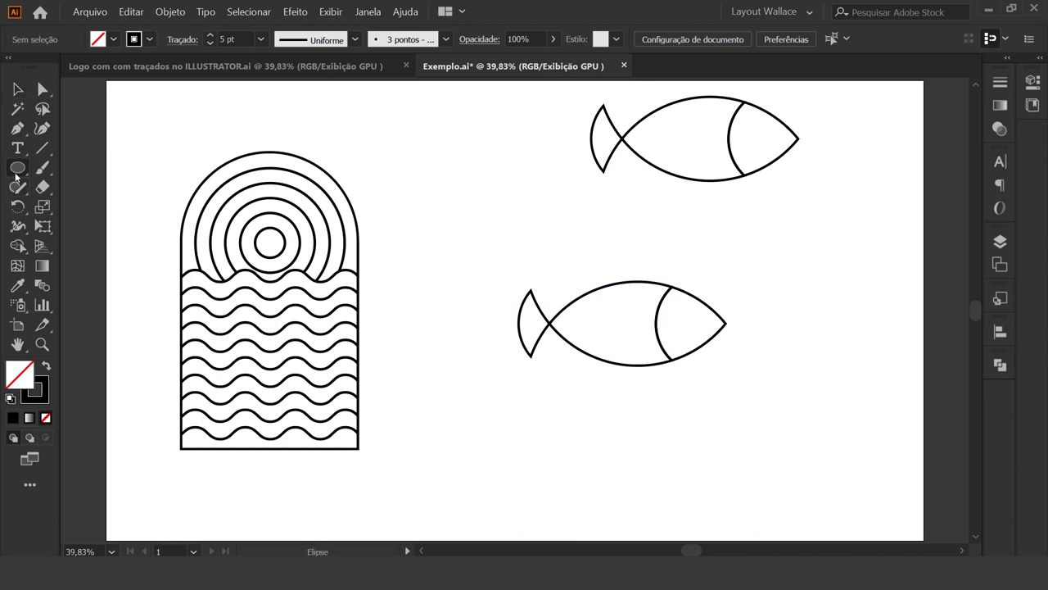
pyautogui.moveTo(677, 310); pyautogui.dragTo(693, 324)
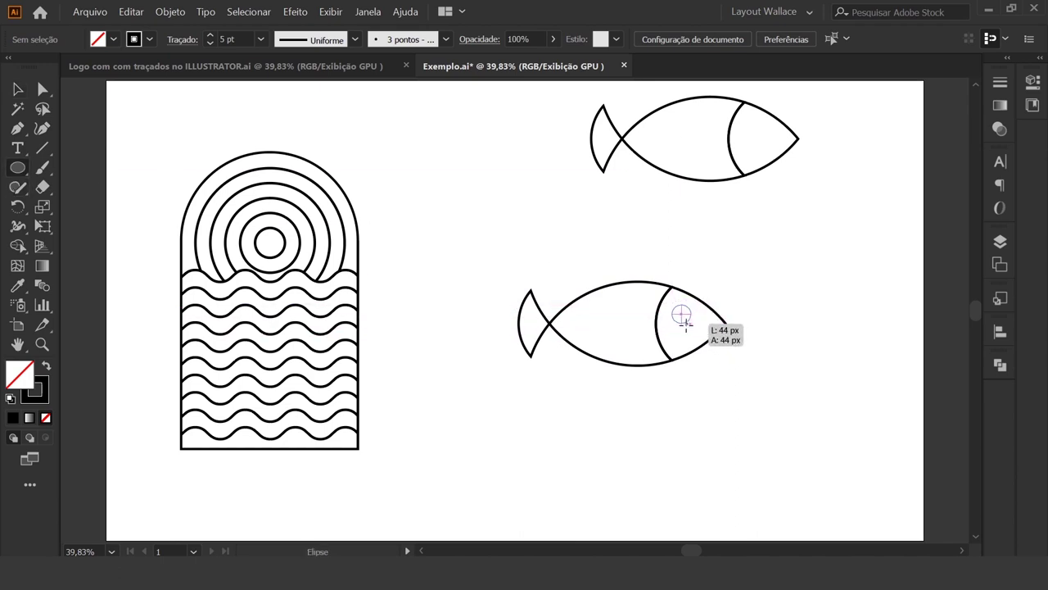
pyautogui.click(18, 87)
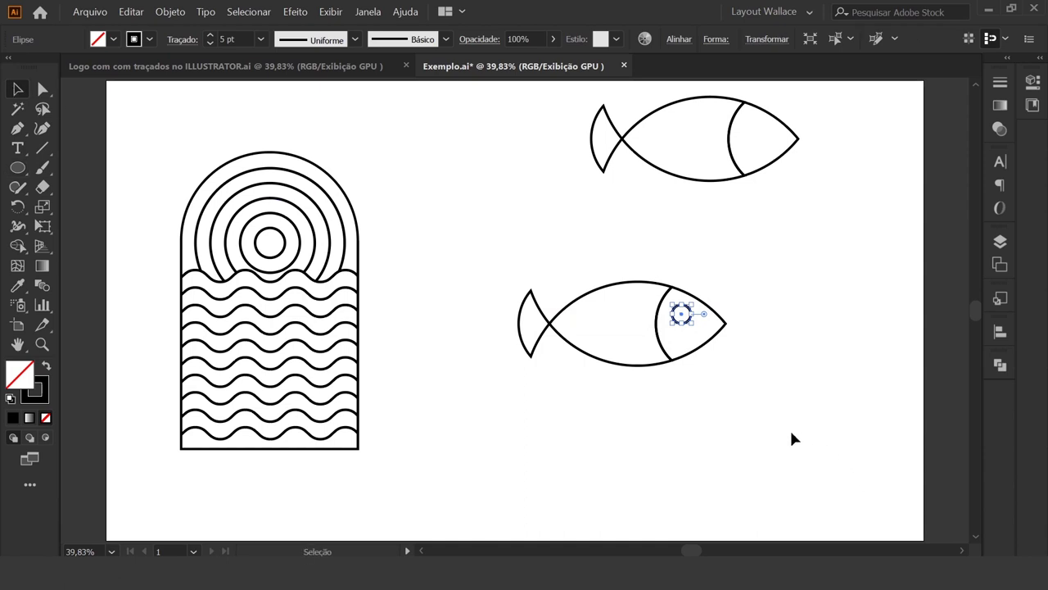
pyautogui.press('Up')
pyautogui.press('Up')
pyautogui.press('Up')
pyautogui.press('Up')
pyautogui.press('Up')
pyautogui.press('Left')
pyautogui.press('Left')
pyautogui.press('Down')
pyautogui.click(791, 389)
# - Move the eyed lower fish down-left, and move the upper fish down-left too
pyautogui.moveTo(782, 385); pyautogui.dragTo(459, 241)
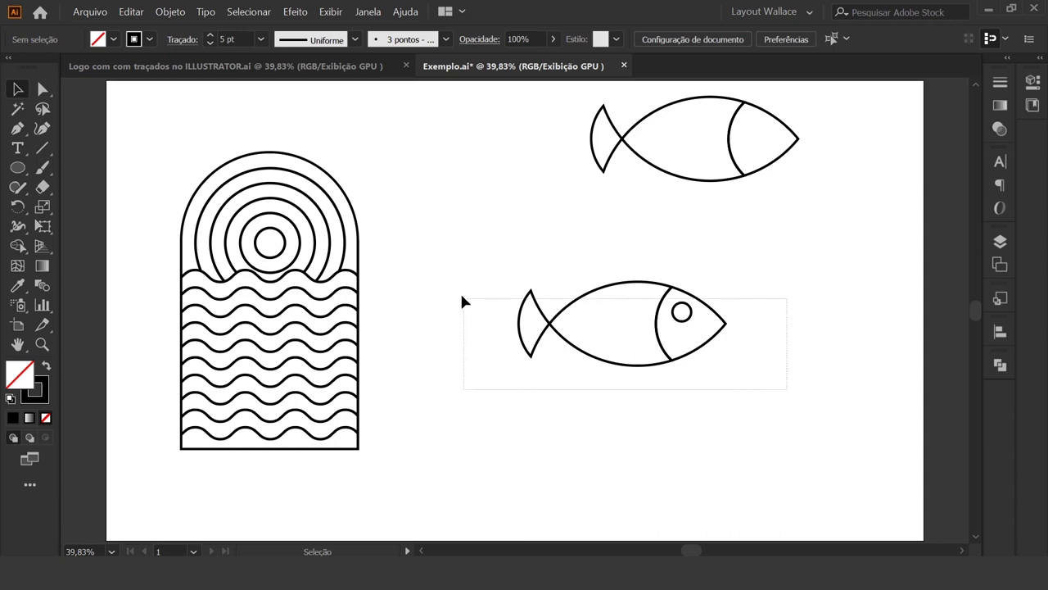
pyautogui.press('a')
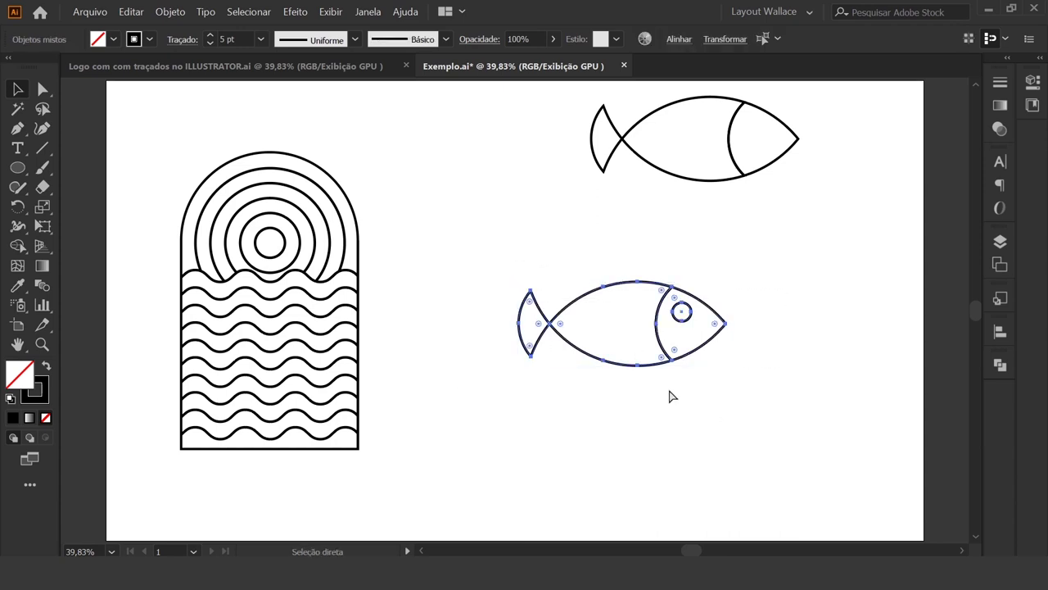
pyautogui.press('v')
pyautogui.click(759, 331)
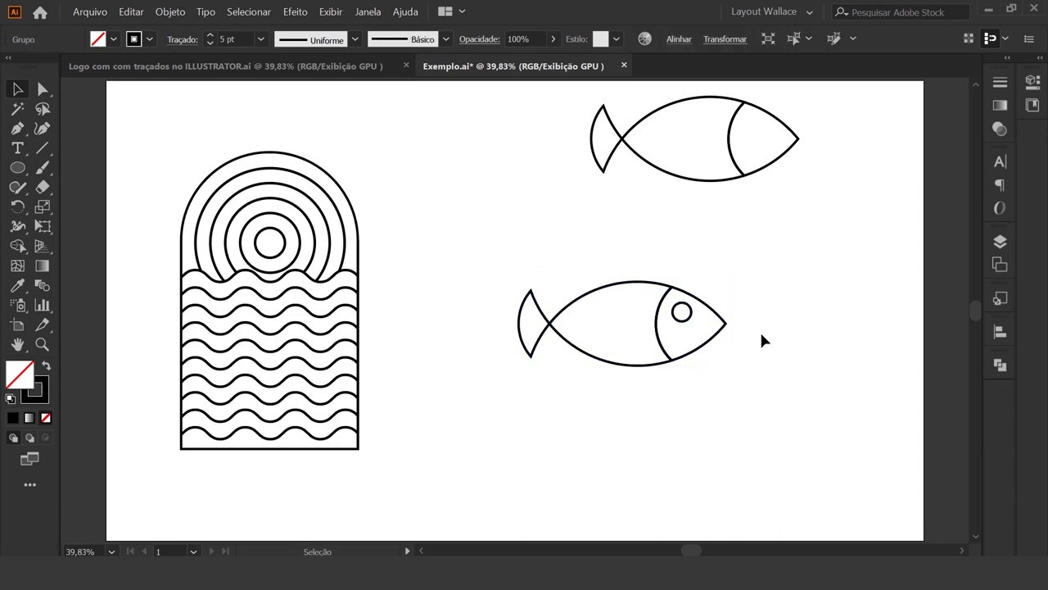
pyautogui.moveTo(695, 358); pyautogui.dragTo(593, 438)
pyautogui.click(789, 376)
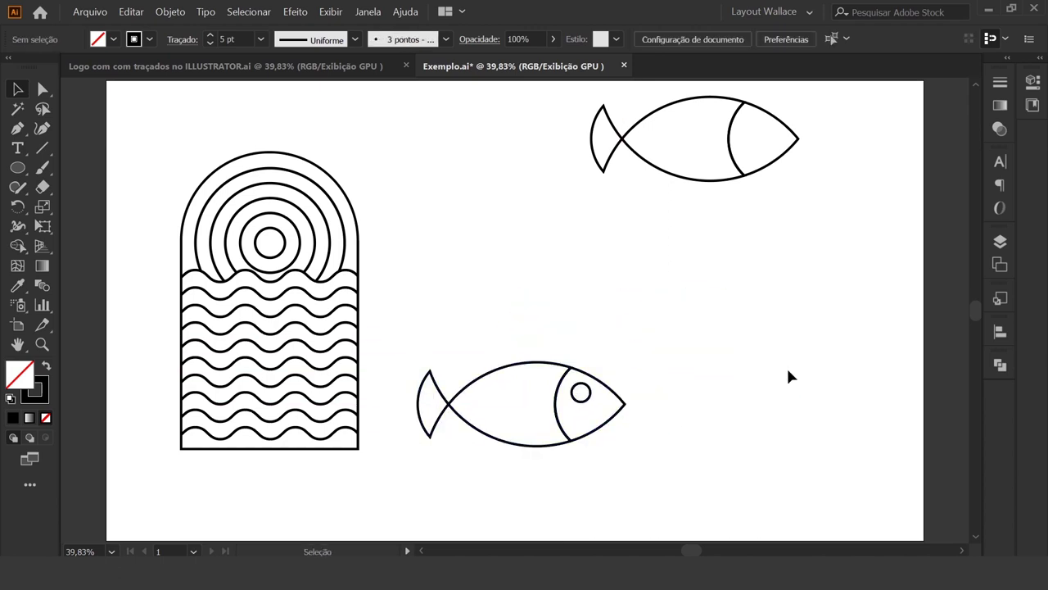
pyautogui.moveTo(743, 177); pyautogui.dragTo(707, 290)
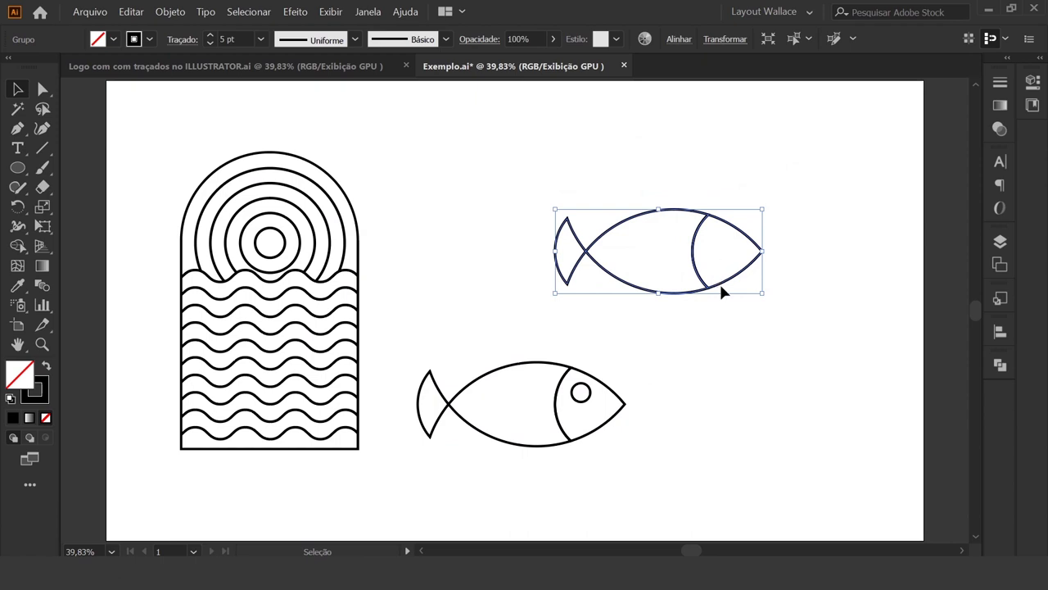
# - Merge the upper fish's body and head into one shape with Shape Builder
pyautogui.click(18, 247)
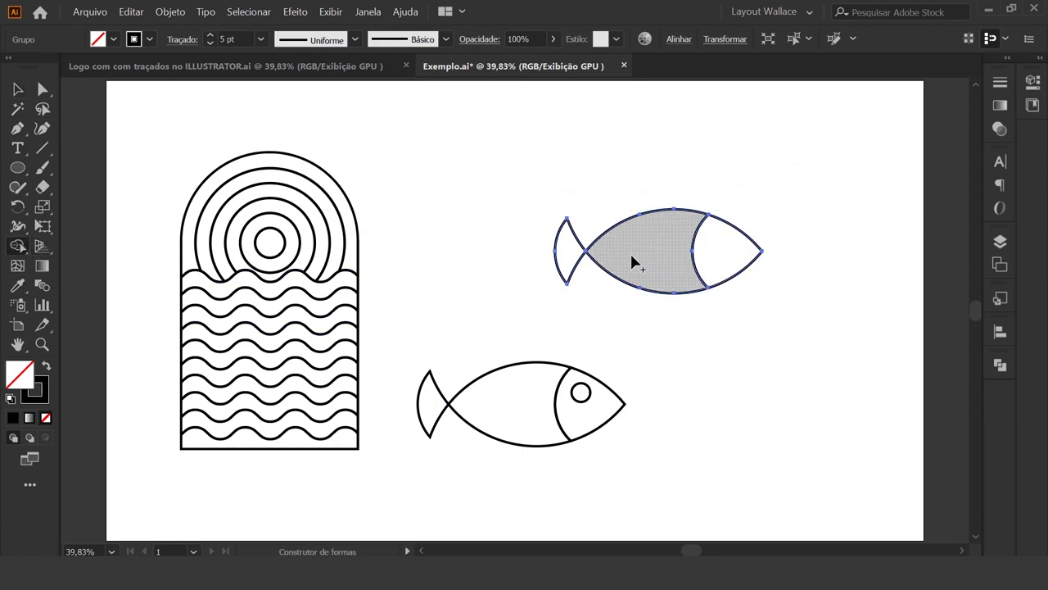
pyautogui.moveTo(632, 257); pyautogui.dragTo(732, 261)
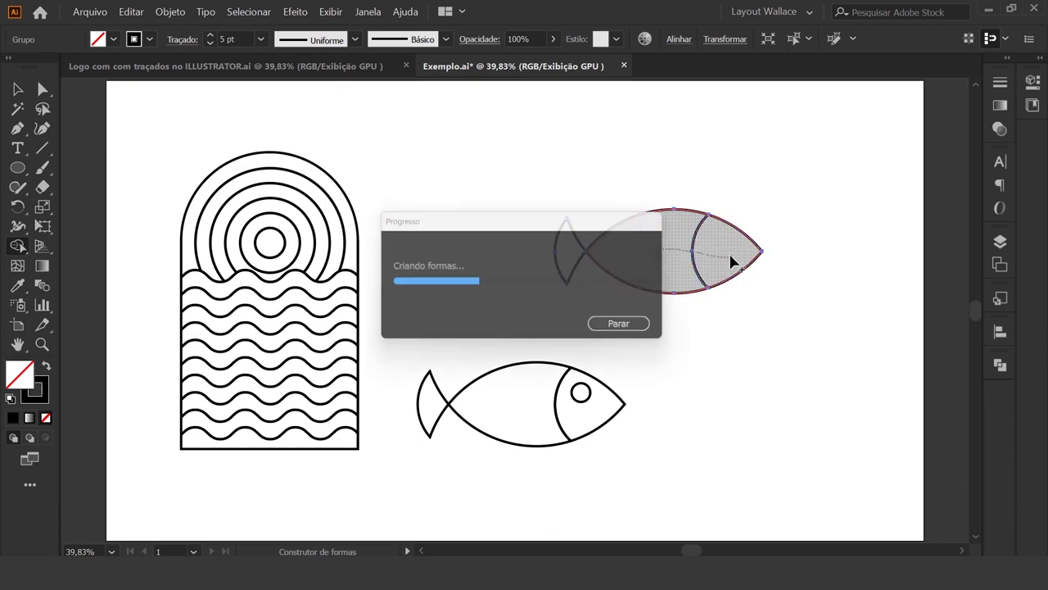
pyautogui.press('v')
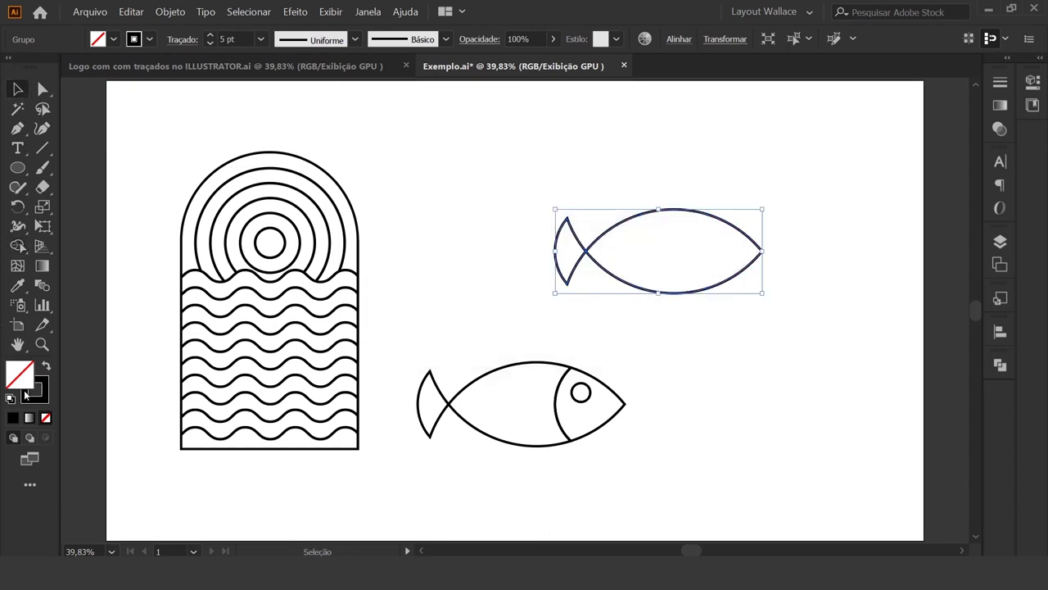
# - Give the upper fish a solid black fill and a 40 pt stroke
pyautogui.click(11, 418)
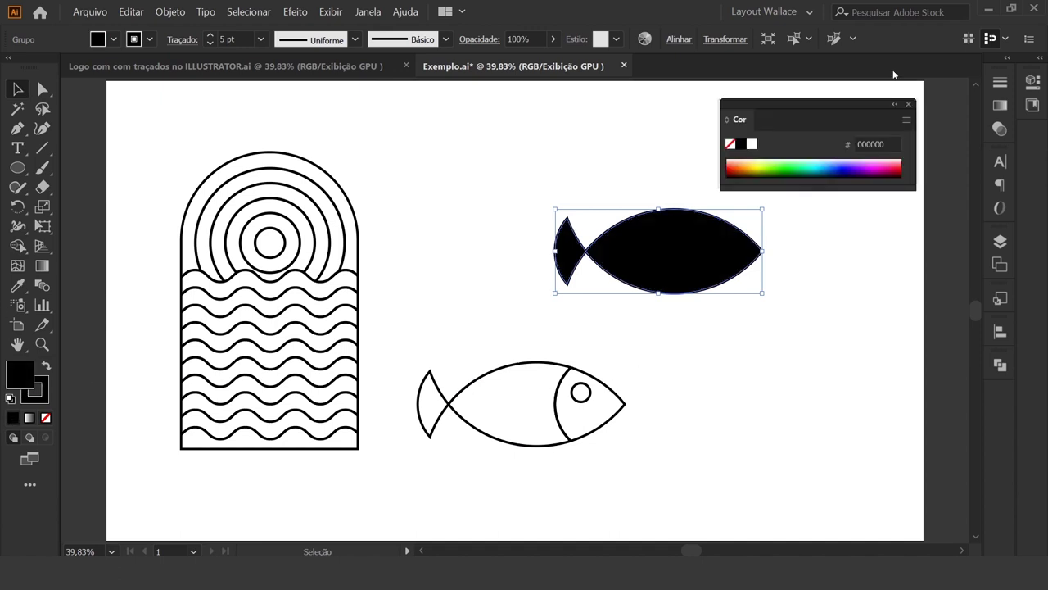
pyautogui.click(909, 107)
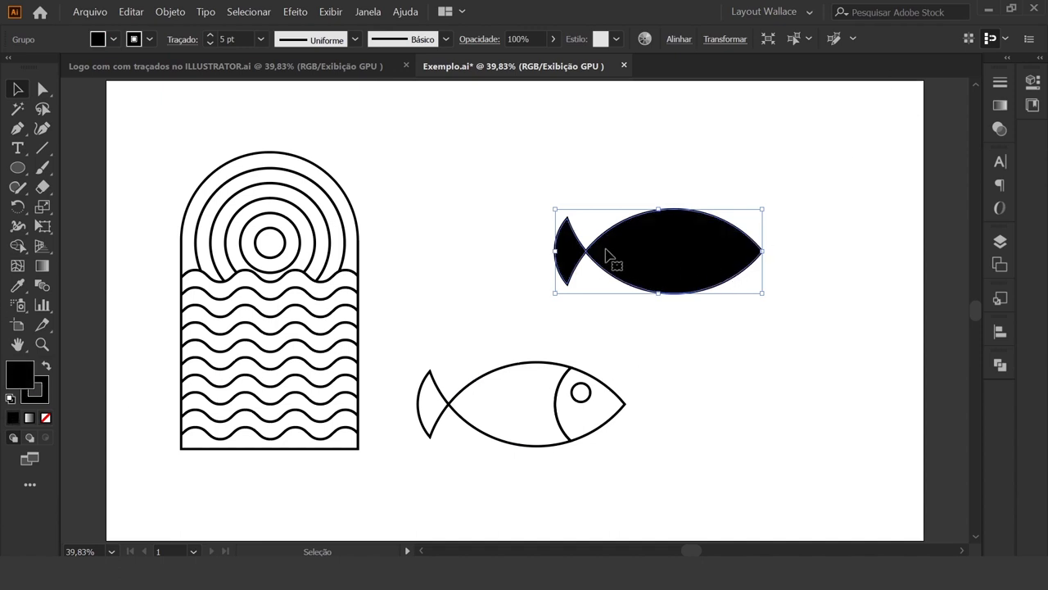
pyautogui.click(262, 41)
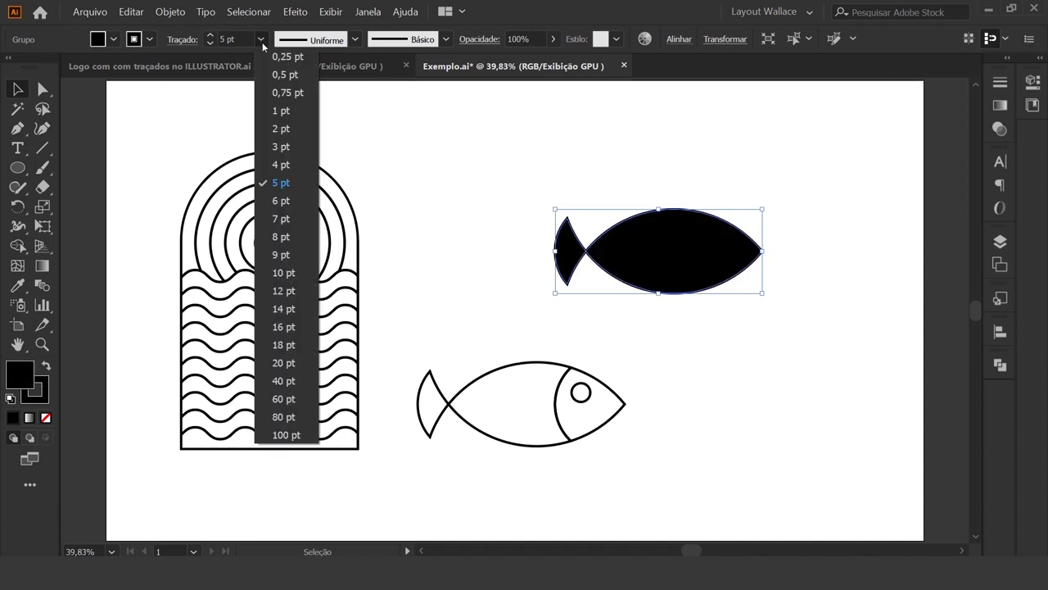
pyautogui.click(283, 381)
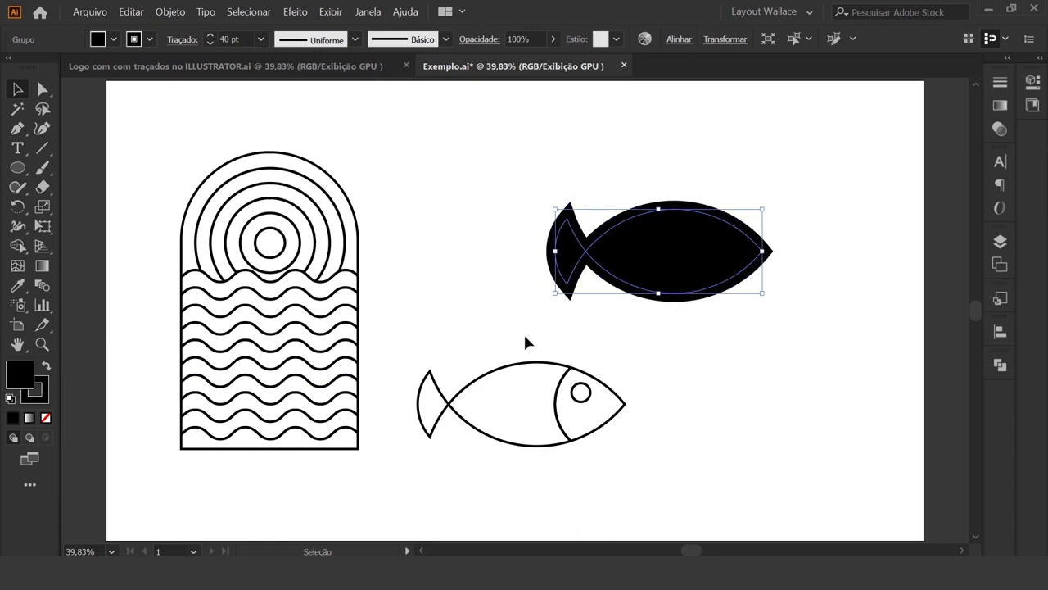
# - Expand the black fish and merge its body, ring and tail into one shape
pyautogui.click(169, 12)
pyautogui.click(229, 175)
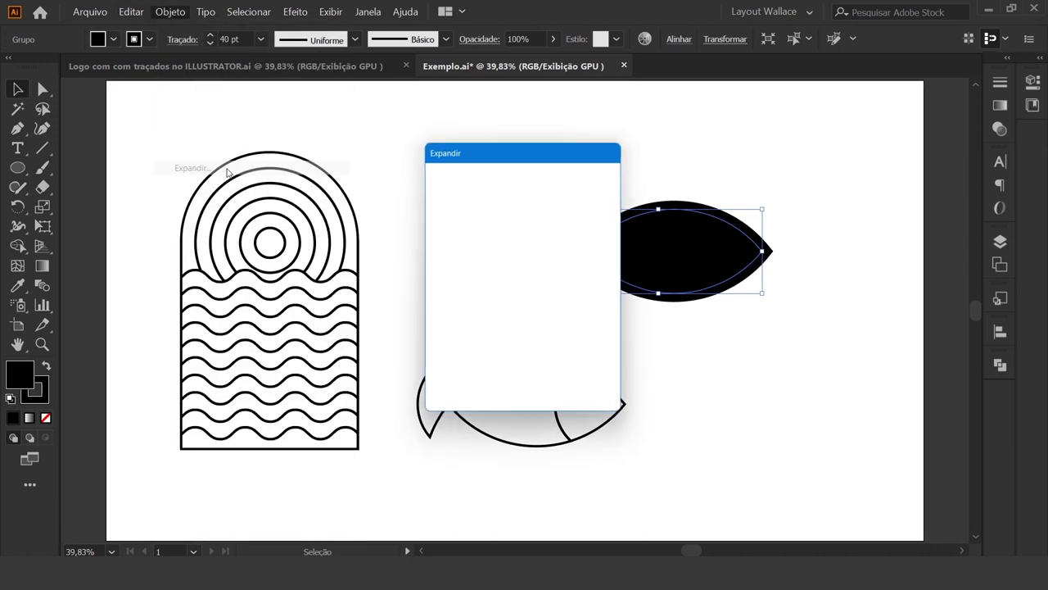
pyautogui.click(491, 376)
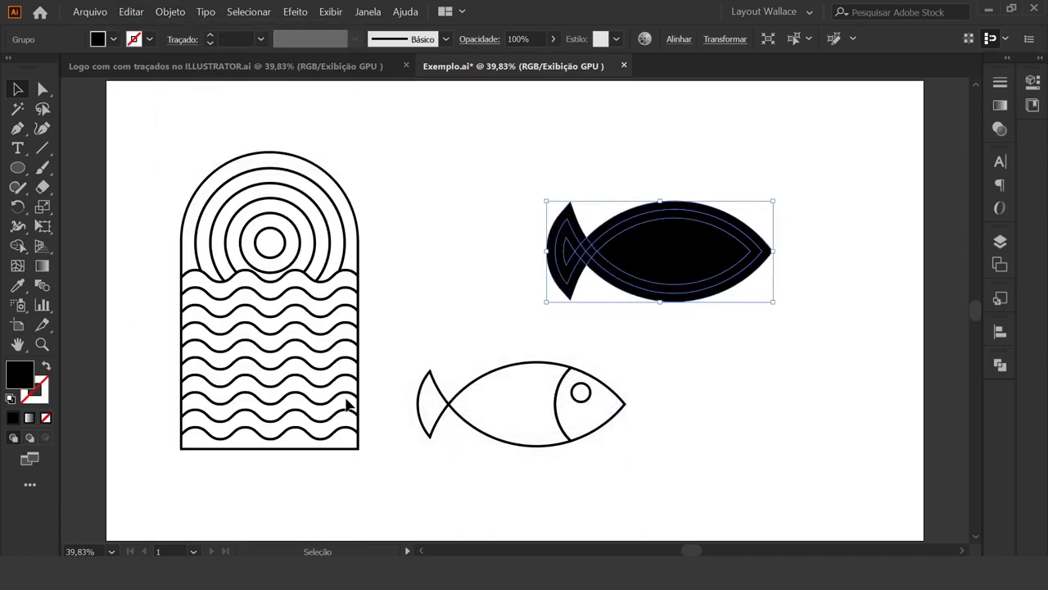
pyautogui.click(17, 246)
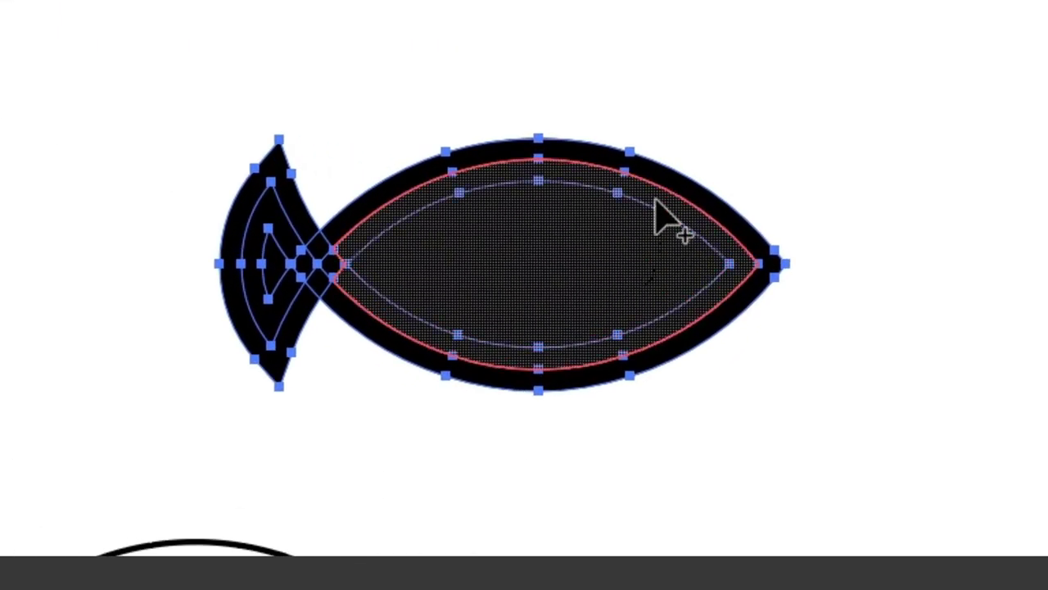
pyautogui.moveTo(655, 203); pyautogui.dragTo(297, 291)
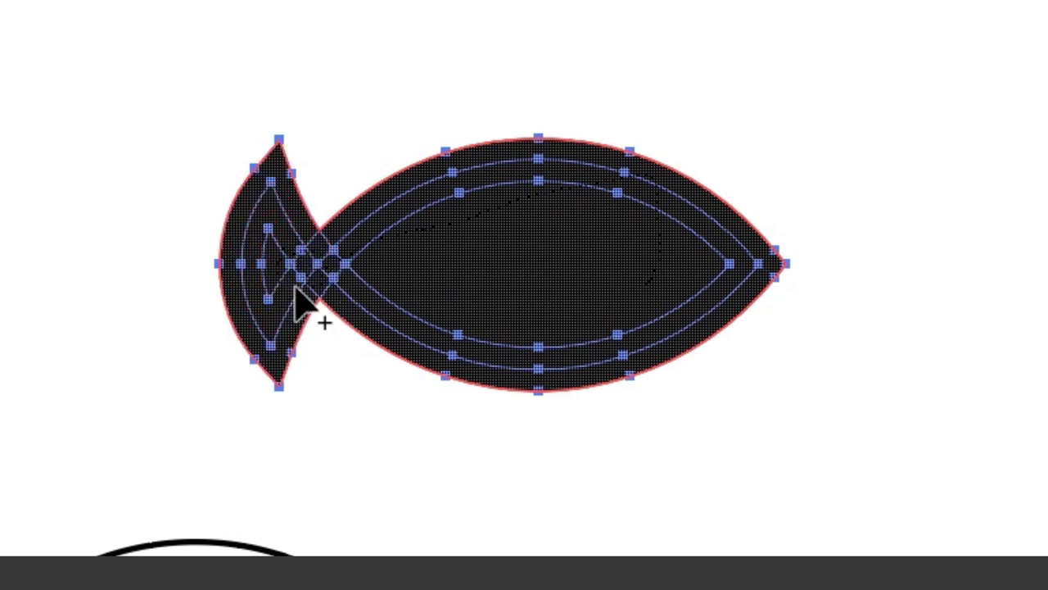
pyautogui.press('v')
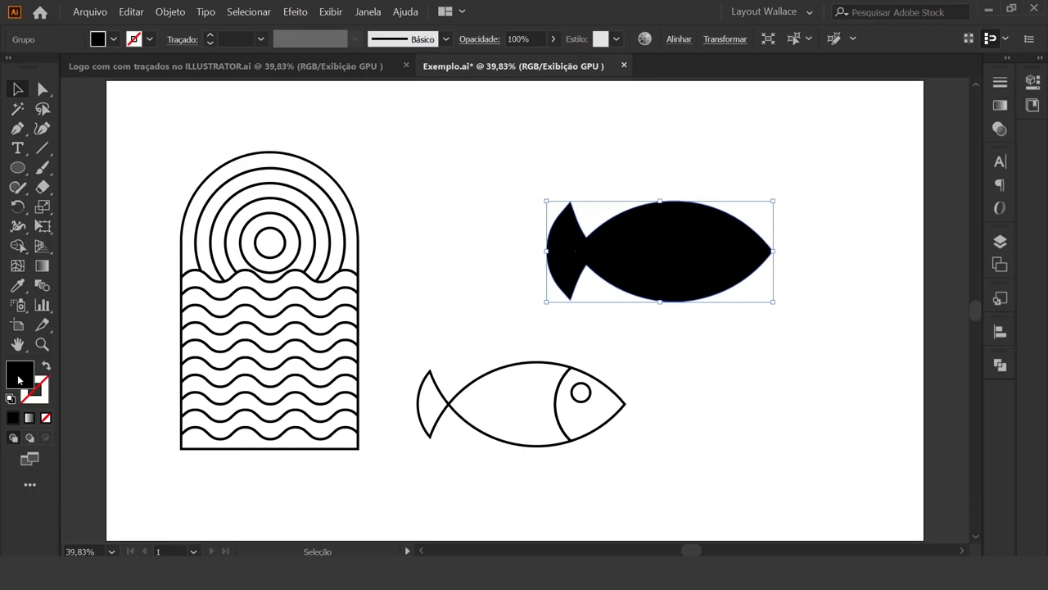
# - Change the merged silhouette's fill to grey 939393
pyautogui.doubleClick(18, 379)
pyautogui.moveTo(552, 328); pyautogui.dragTo(510, 285)
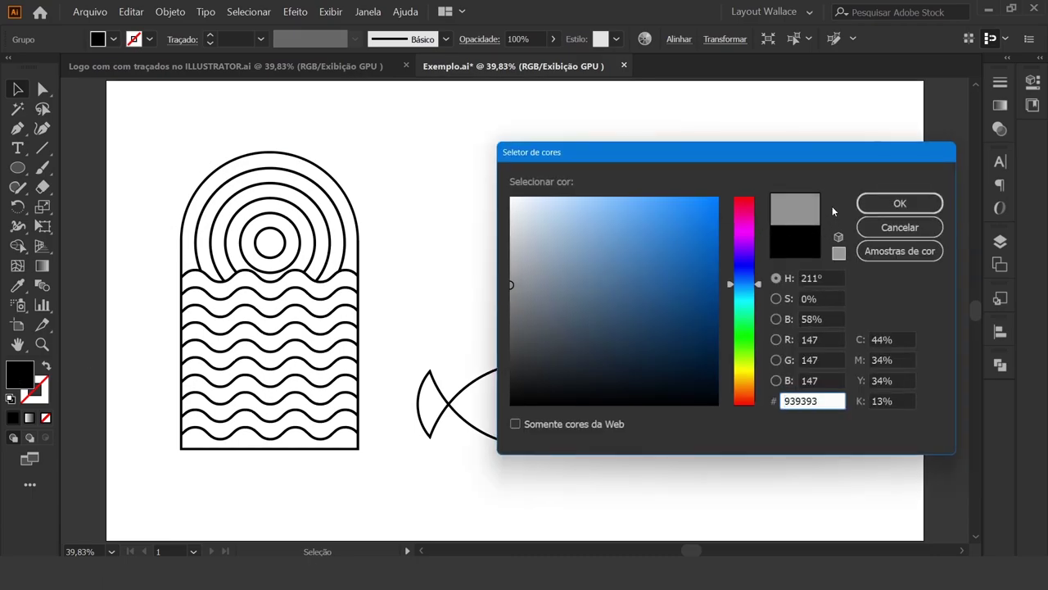
pyautogui.click(868, 203)
pyautogui.click(711, 426)
# - Align the outline fish on the grey fish for an even border, checking the reference logo
pyautogui.moveTo(602, 433); pyautogui.dragTo(736, 274)
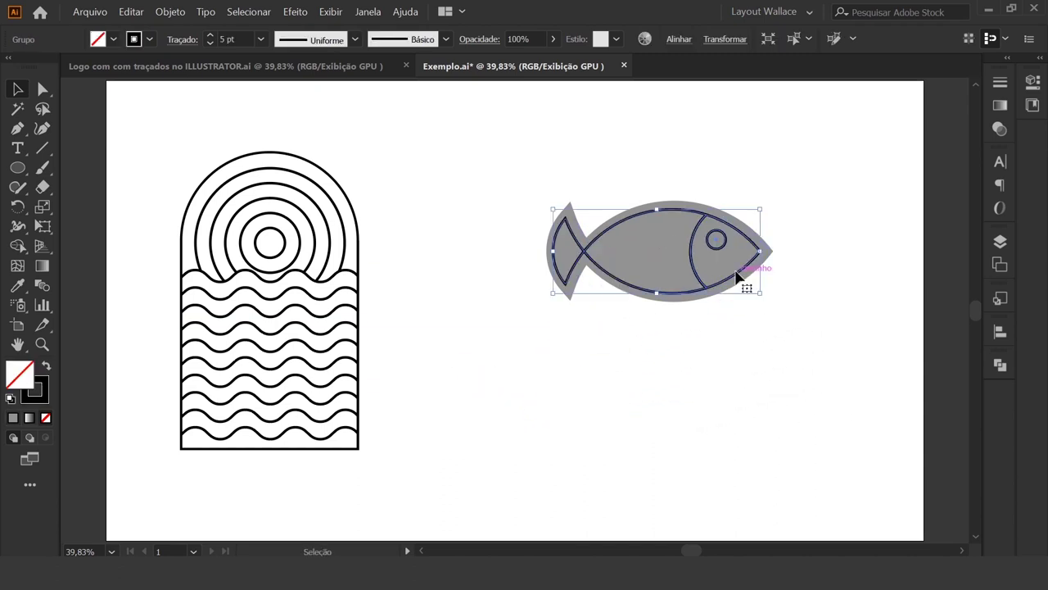
pyautogui.press('Right')
pyautogui.press('Right')
pyautogui.press('Right')
pyautogui.press('Right')
pyautogui.press('Right')
pyautogui.press('Right')
pyautogui.press('Down')
pyautogui.press('Down')
pyautogui.press('Up')
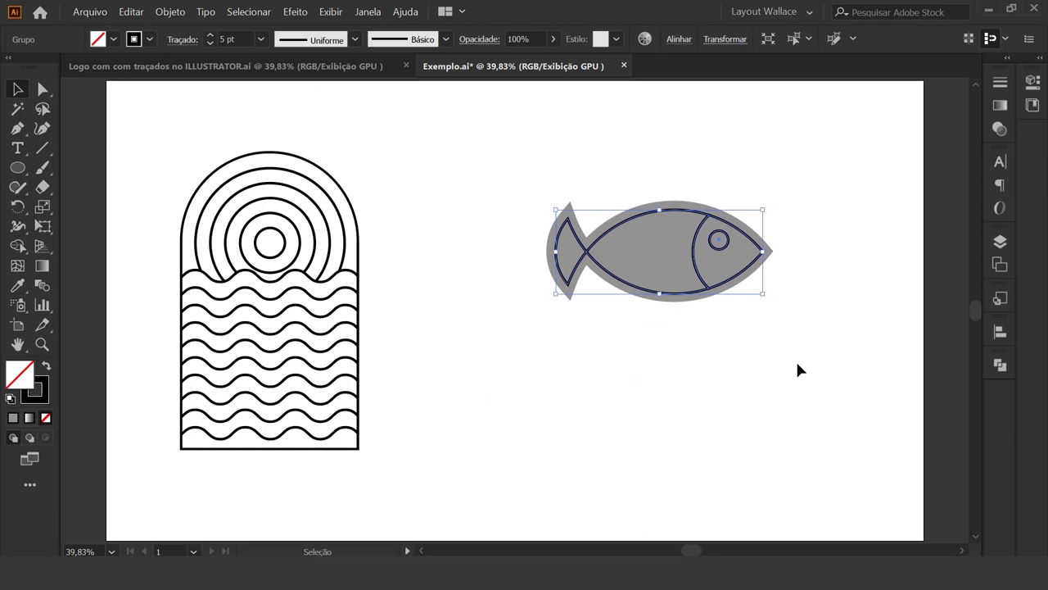
pyautogui.press('Left')
pyautogui.press('Left')
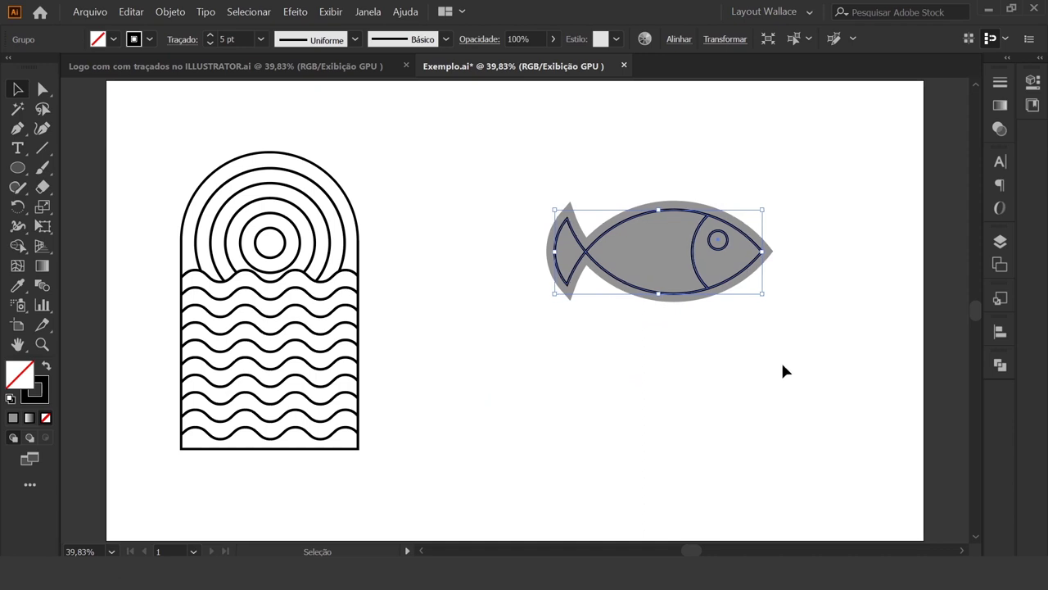
pyautogui.press('Right')
pyautogui.press('Right')
pyautogui.press('Right')
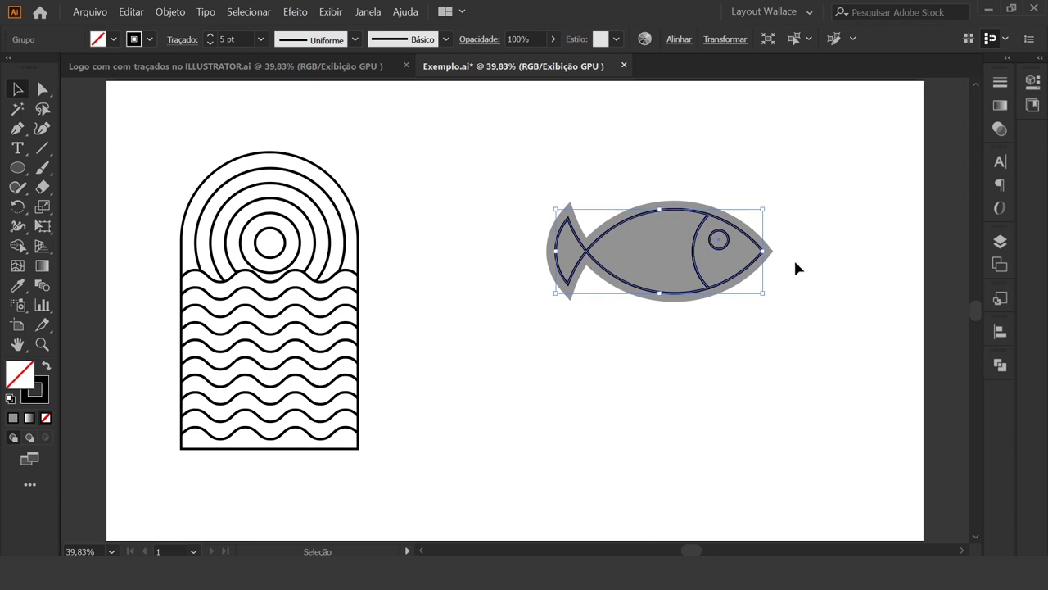
pyautogui.click(229, 65)
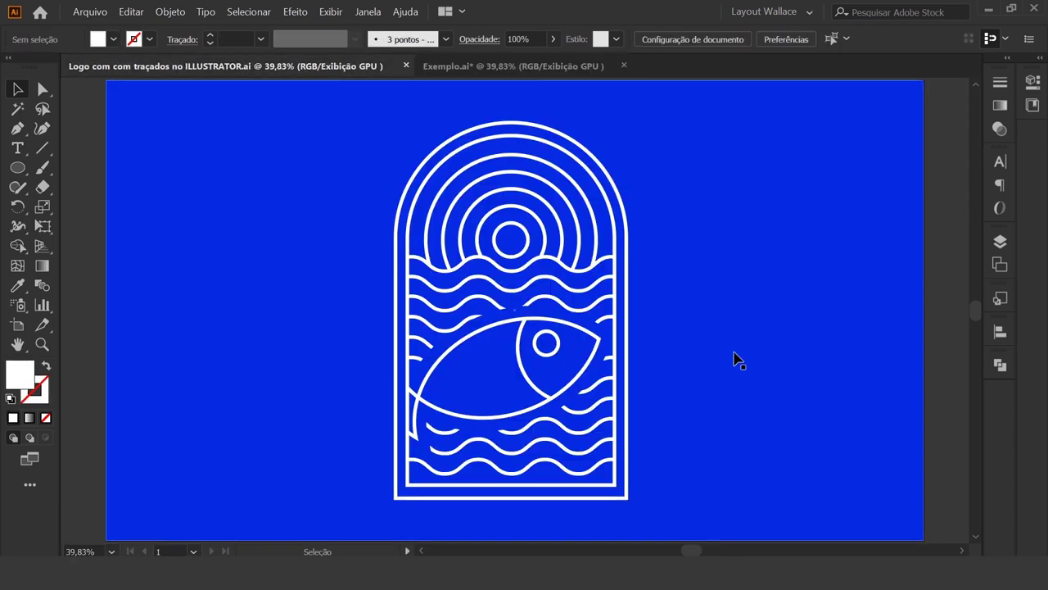
pyautogui.click(553, 69)
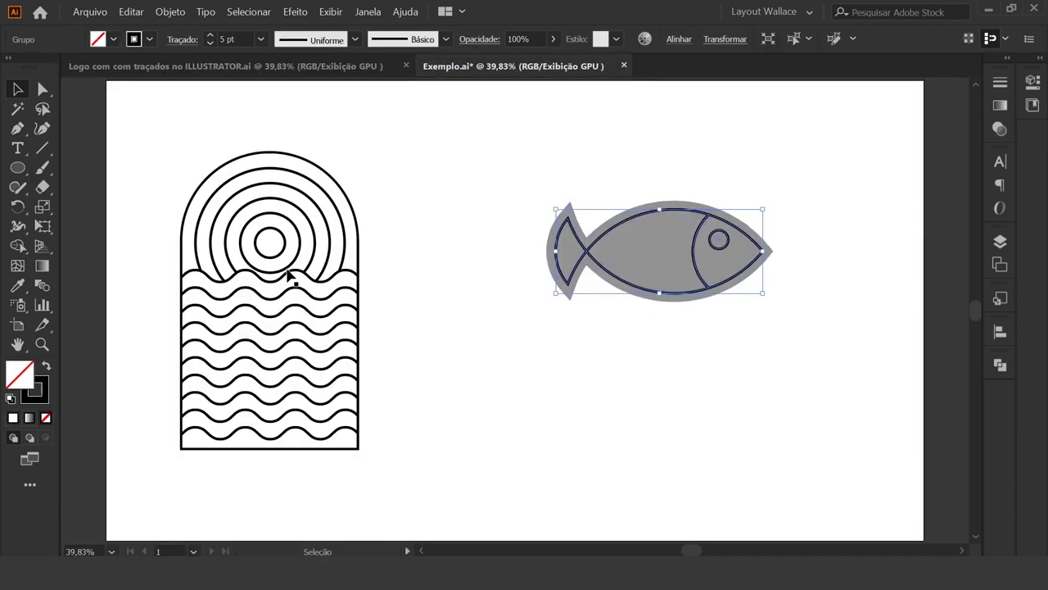
pyautogui.click(695, 368)
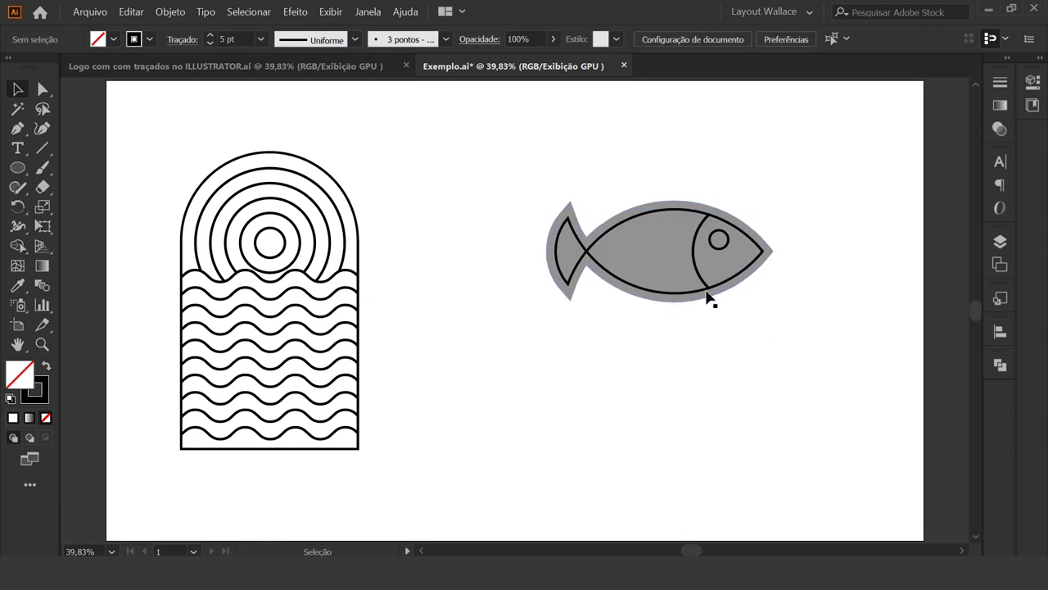
# - Move the outline fish aside over the waves and give it a white fill
pyautogui.moveTo(708, 295); pyautogui.dragTo(290, 374)
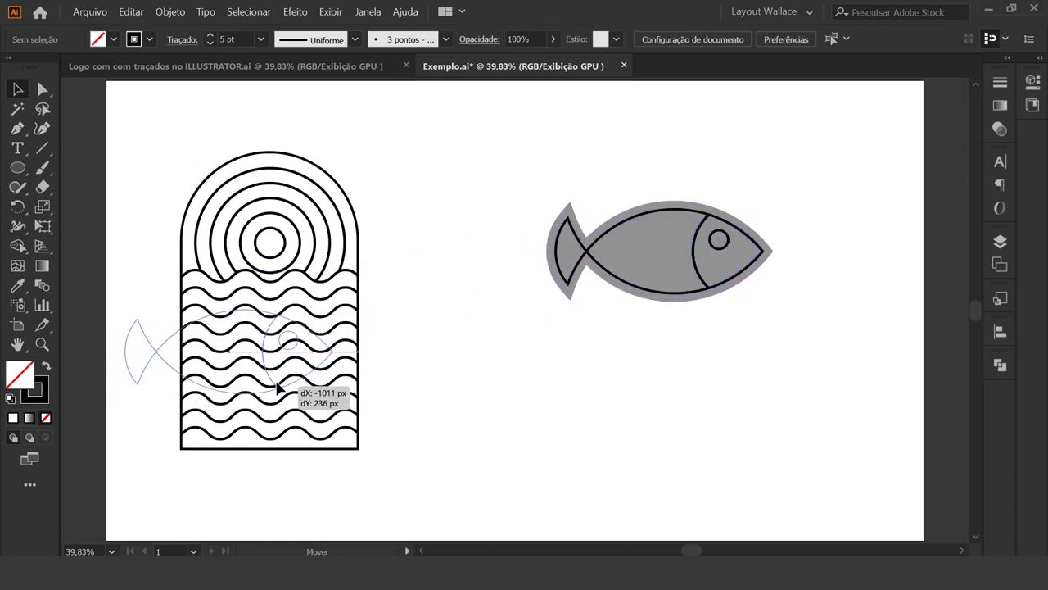
pyautogui.click(13, 418)
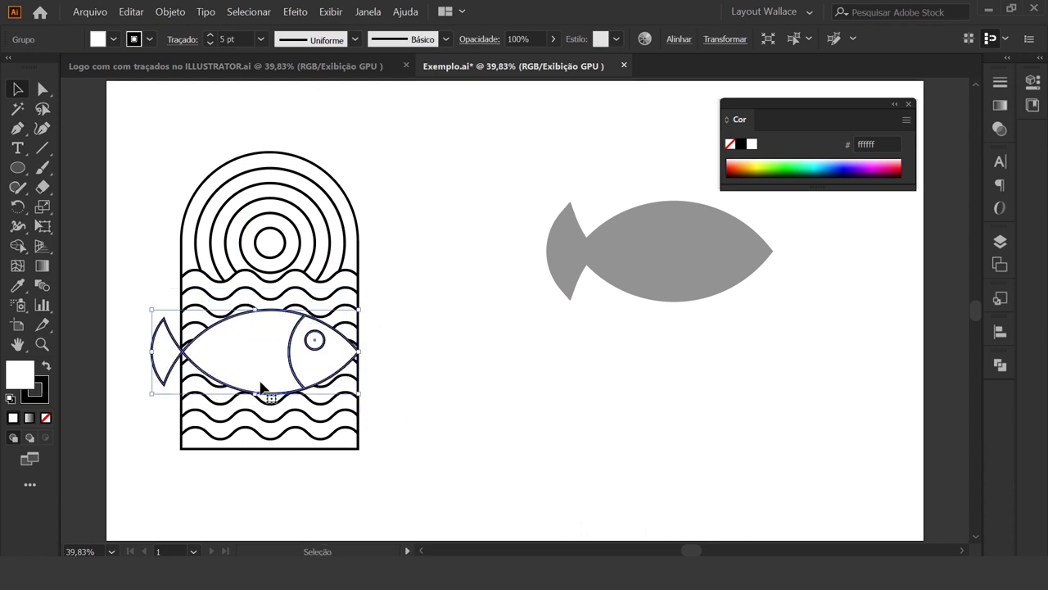
pyautogui.moveTo(227, 350); pyautogui.dragTo(237, 372)
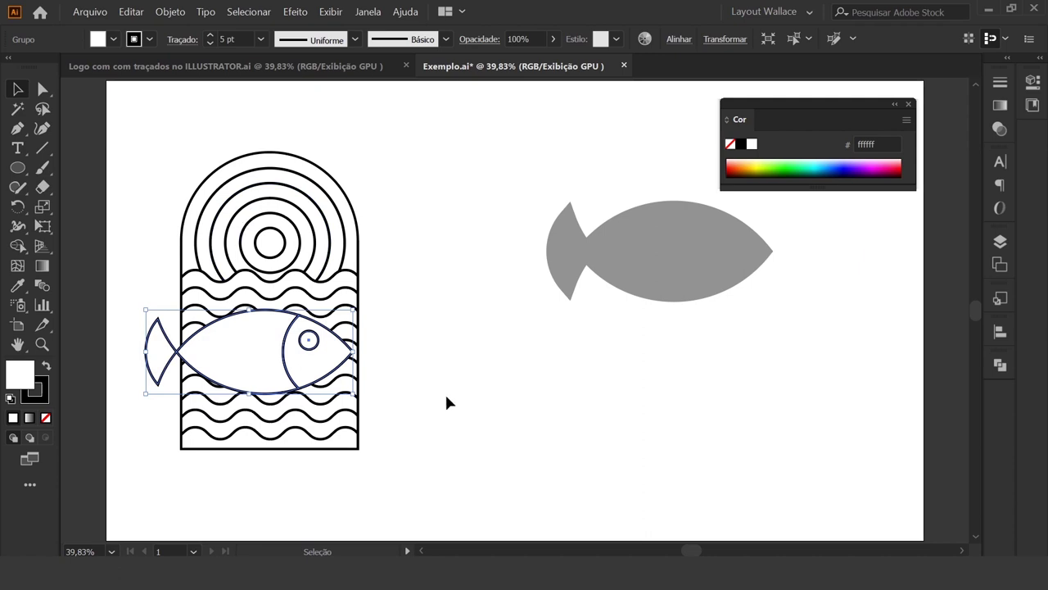
# - Place the white fish back on the grey silhouette and nudge it down and right to centre
pyautogui.moveTo(235, 352); pyautogui.dragTo(644, 255)
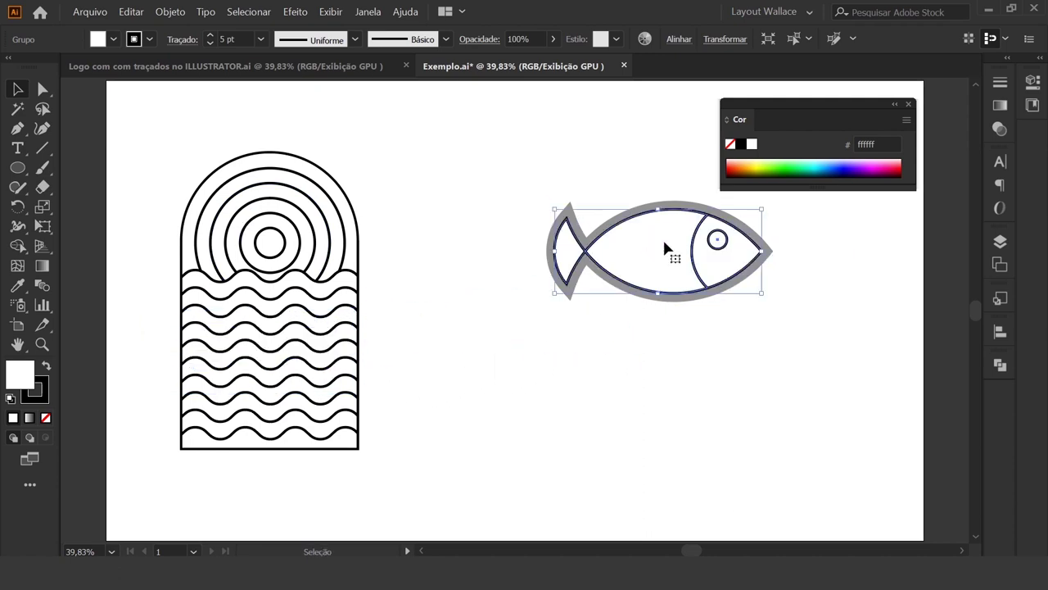
pyautogui.click(909, 105)
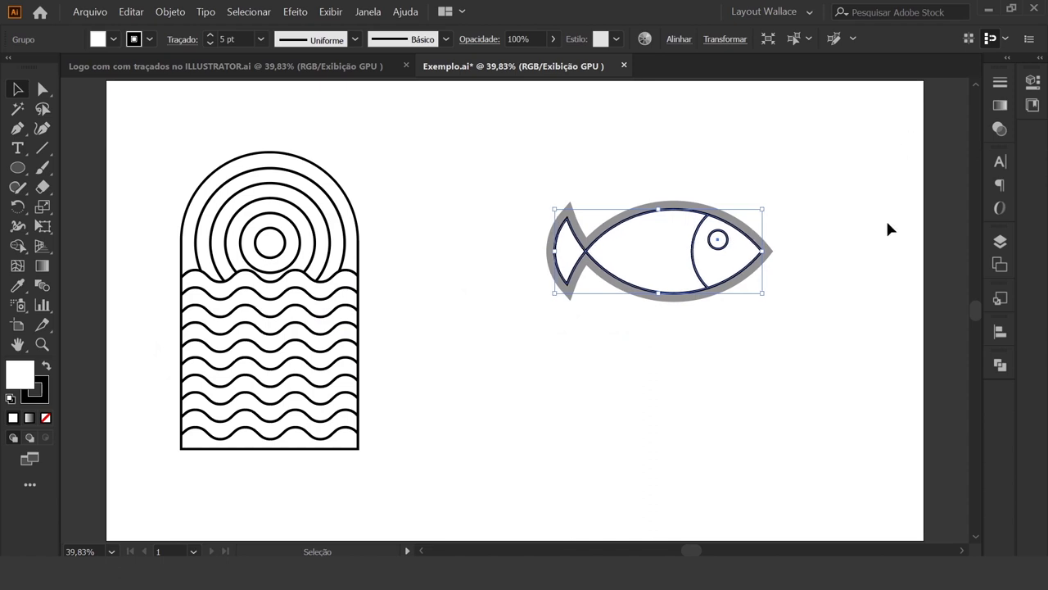
pyautogui.press('Down')
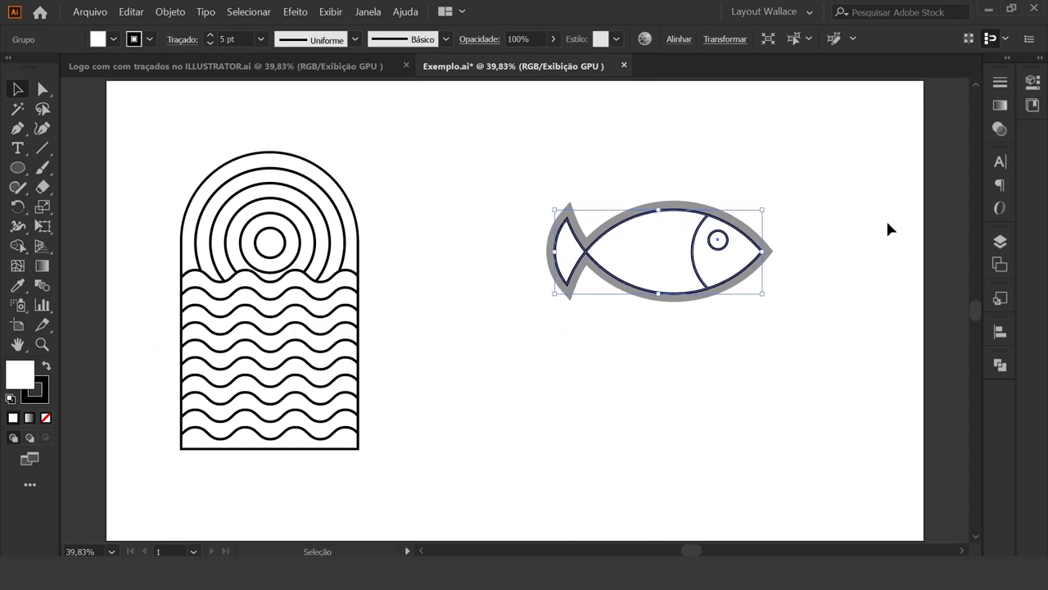
pyautogui.press('Right')
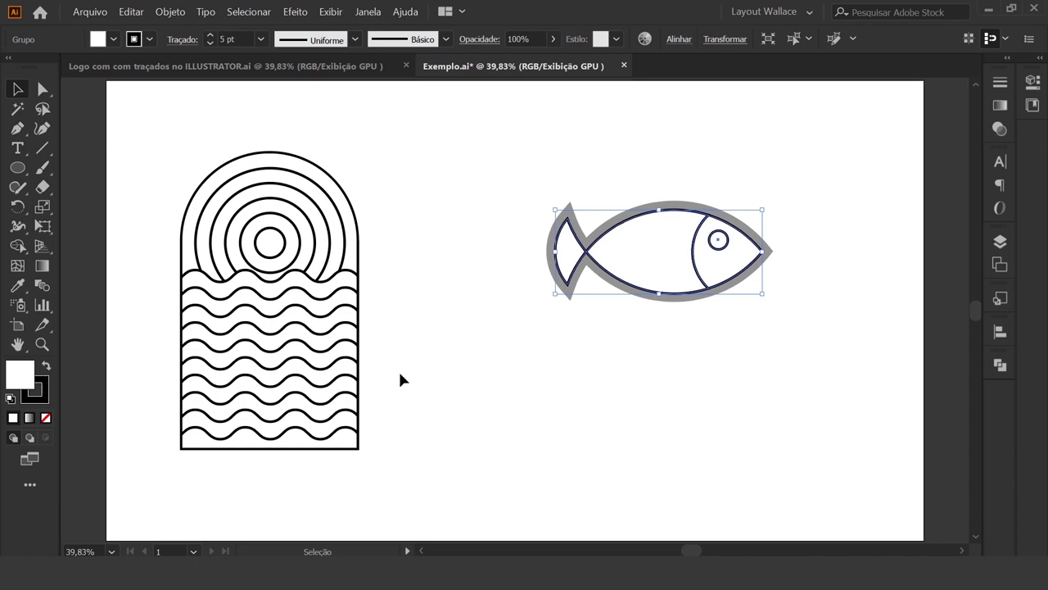
# - Remove the outline fish's fill and move both fish objects onto the wave logo
pyautogui.click(44, 420)
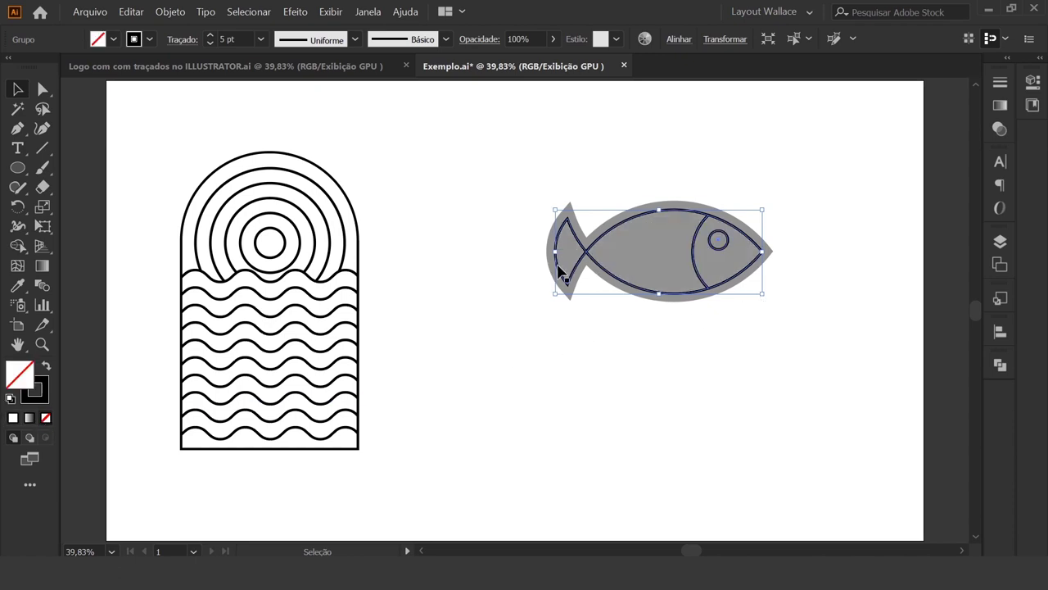
pyautogui.moveTo(508, 175); pyautogui.dragTo(813, 368)
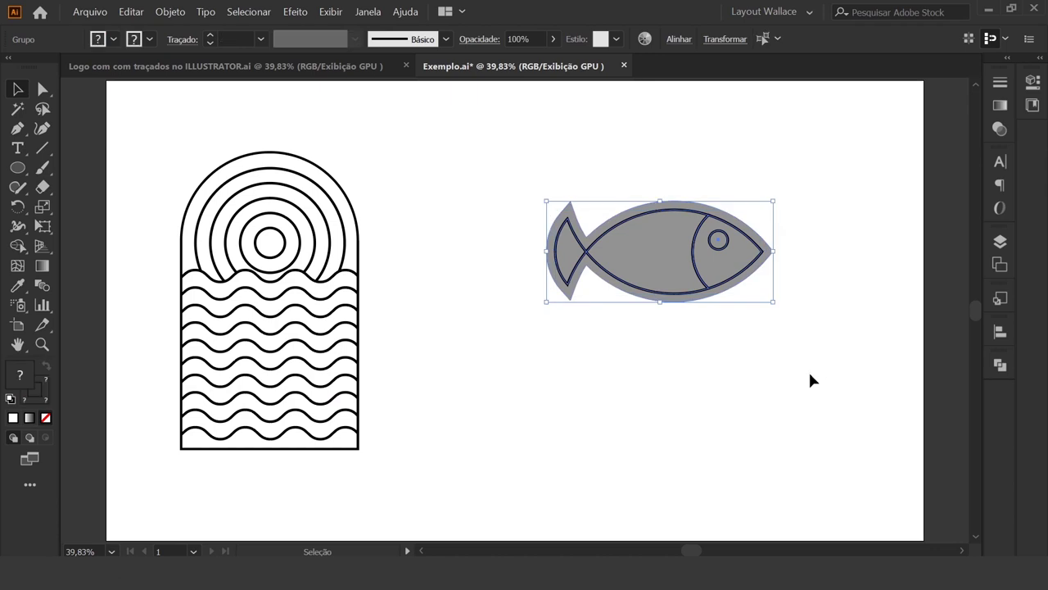
pyautogui.moveTo(673, 275); pyautogui.dragTo(274, 383)
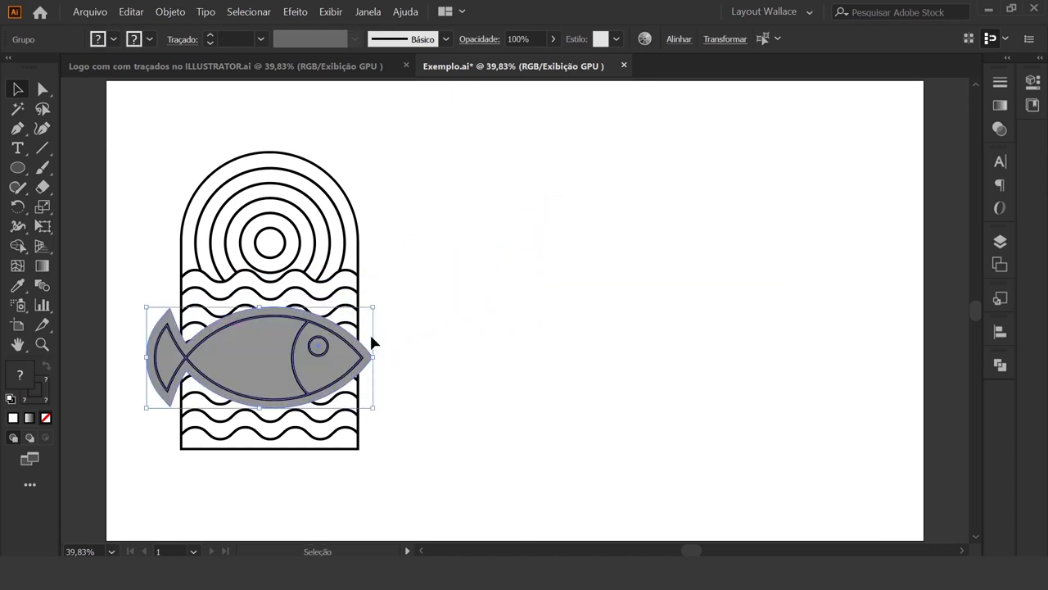
# - Shrink the fish, tilt it about 20 degrees and position it over the lower waves
pyautogui.moveTo(373, 309); pyautogui.dragTo(332, 324)
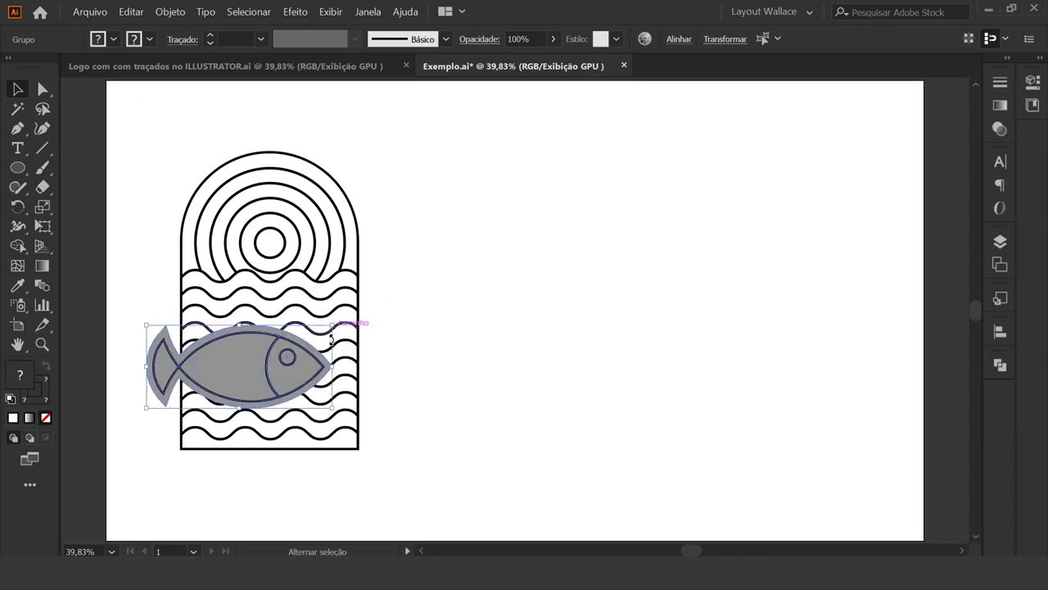
pyautogui.moveTo(253, 380); pyautogui.dragTo(292, 375)
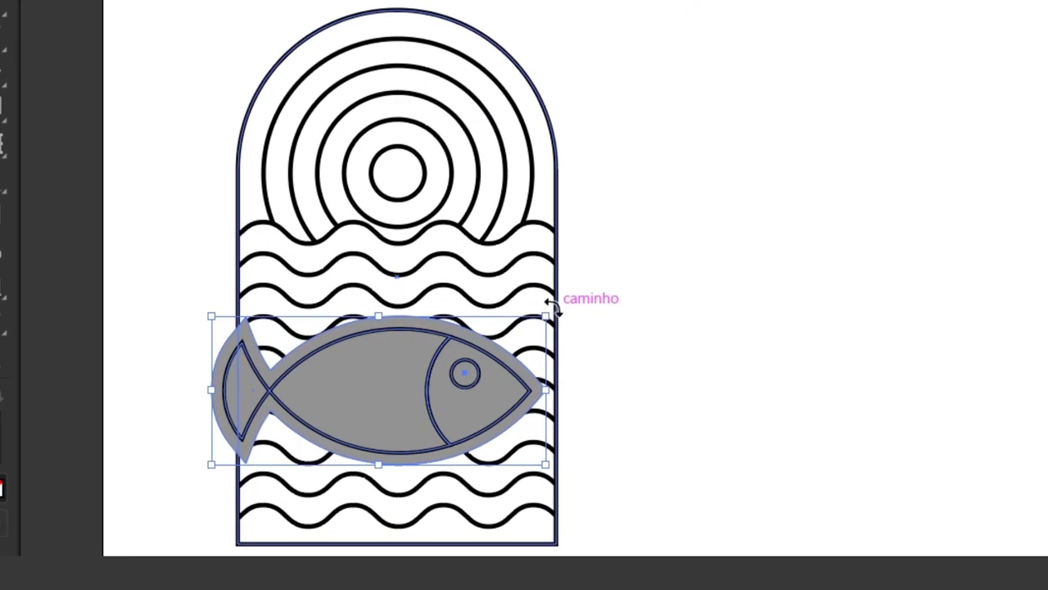
pyautogui.moveTo(355, 315); pyautogui.dragTo(346, 310)
pyautogui.moveTo(536, 294)
pyautogui.mouseDown()
pyautogui.moveTo(538, 265)
pyautogui.moveTo(505, 256)
pyautogui.moveTo(511, 269)
pyautogui.mouseUp()
pyautogui.moveTo(383, 406)
pyautogui.mouseDown()
pyautogui.moveTo(363, 405)
pyautogui.moveTo(380, 419)
pyautogui.moveTo(390, 385)
pyautogui.moveTo(373, 392)
pyautogui.moveTo(389, 403)
pyautogui.mouseUp()
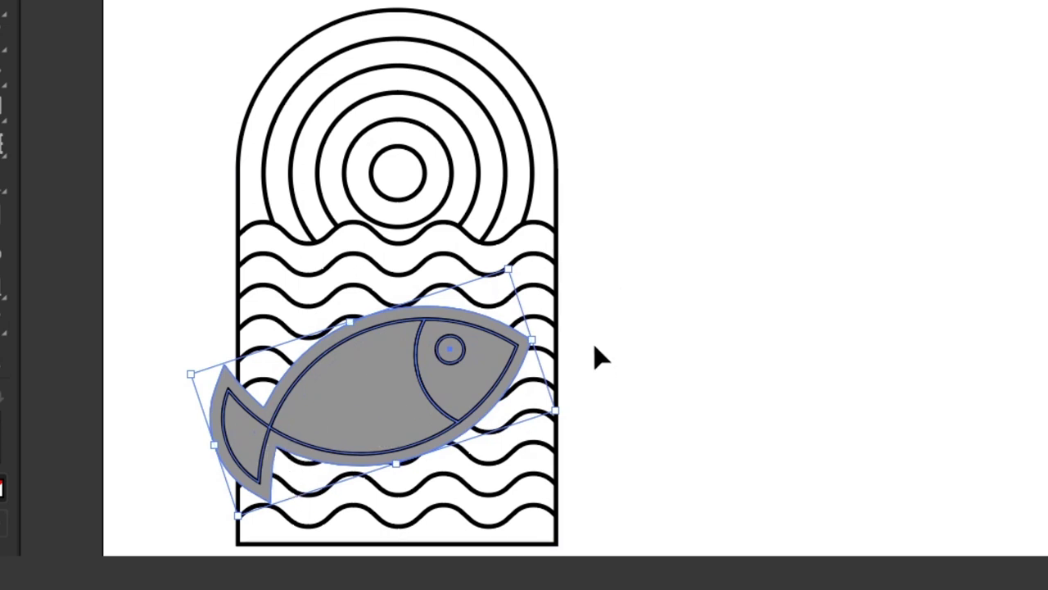
pyautogui.moveTo(516, 267); pyautogui.dragTo(528, 264)
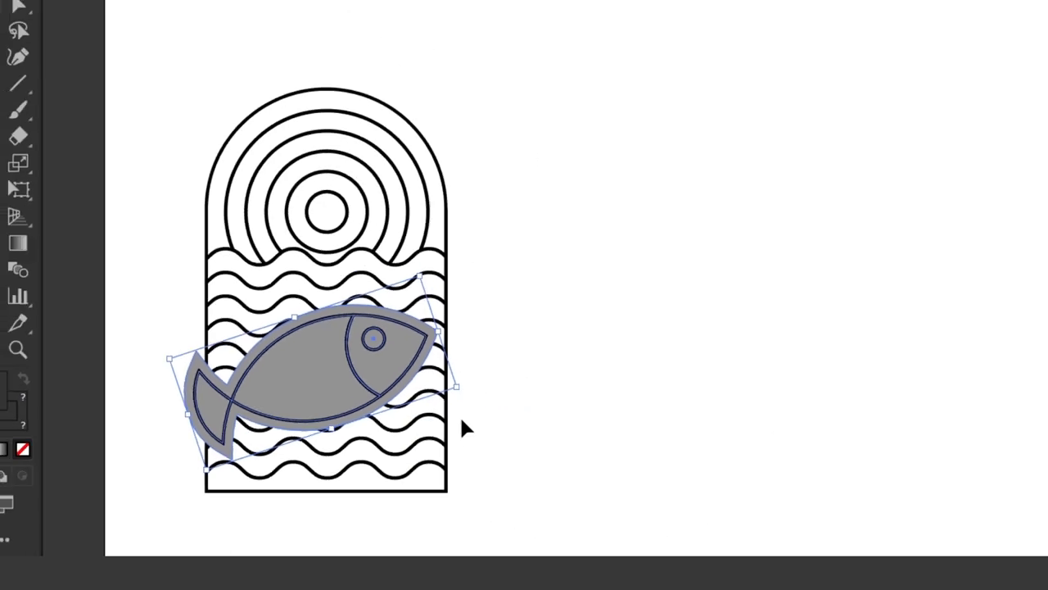
pyautogui.press('Up')
pyautogui.press('Up')
pyautogui.press('Up')
pyautogui.press('Up')
pyautogui.press('Up')
pyautogui.press('Up')
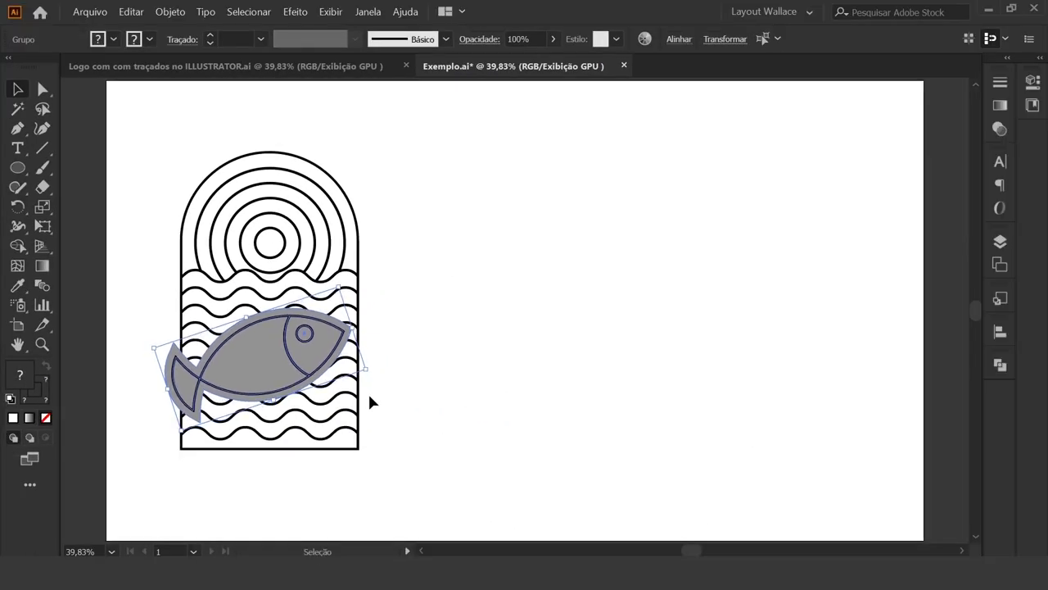
# - Shift the whole logo right to centre it on the artboard, then deselect
pyautogui.moveTo(402, 491); pyautogui.dragTo(144, 153)
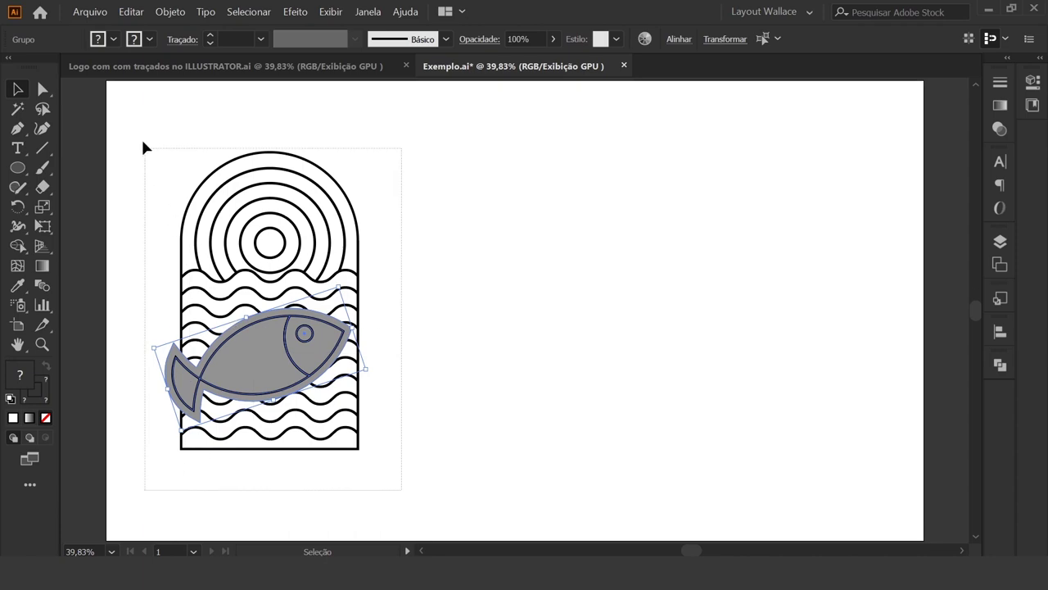
pyautogui.moveTo(276, 384); pyautogui.dragTo(504, 393)
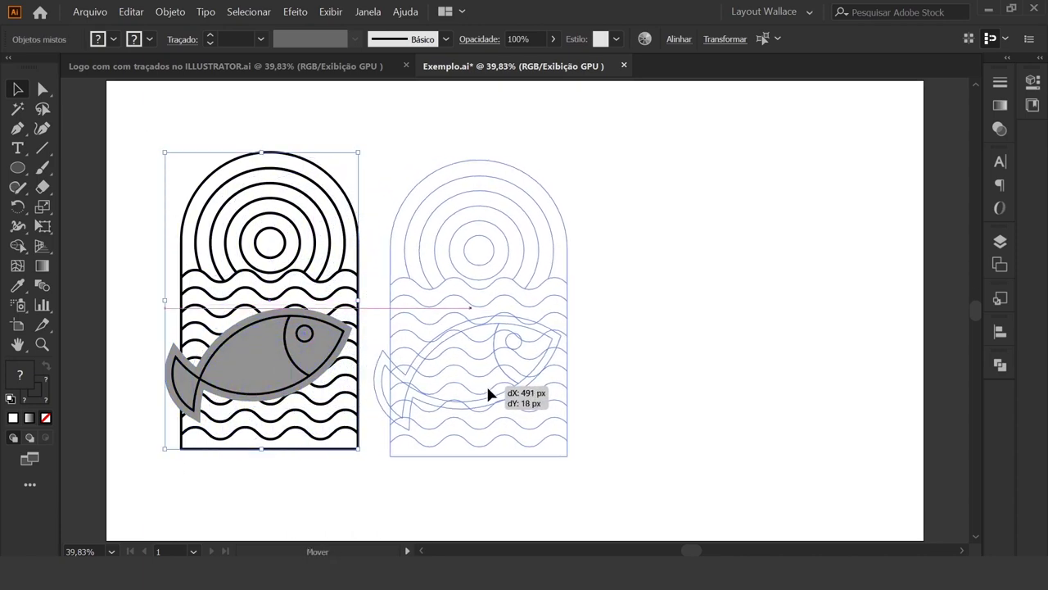
pyautogui.moveTo(504, 393)
pyautogui.mouseDown()
pyautogui.moveTo(508, 375)
pyautogui.moveTo(501, 383)
pyautogui.mouseUp()
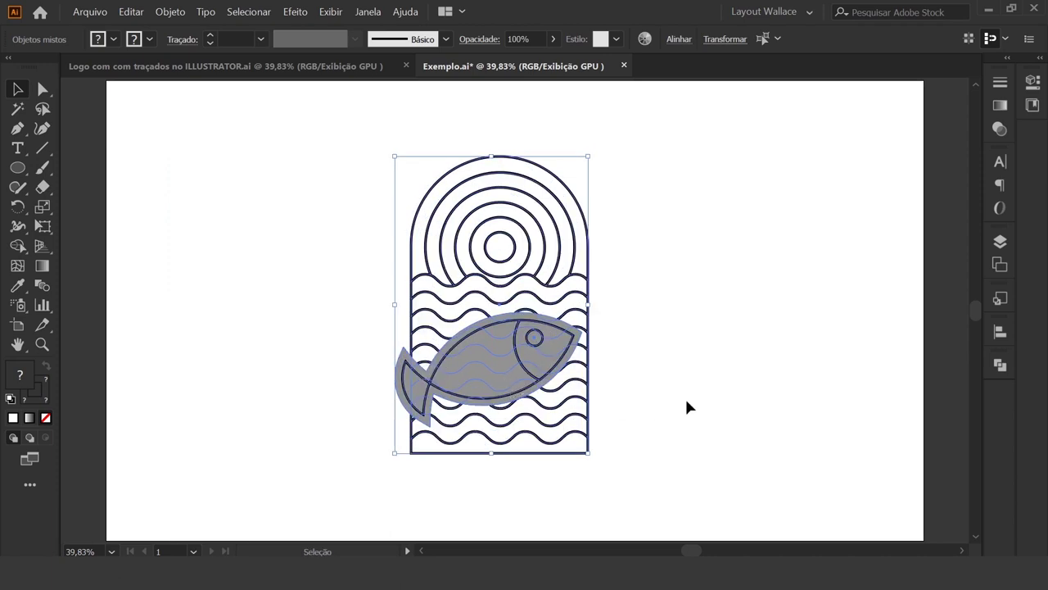
pyautogui.click(692, 297)
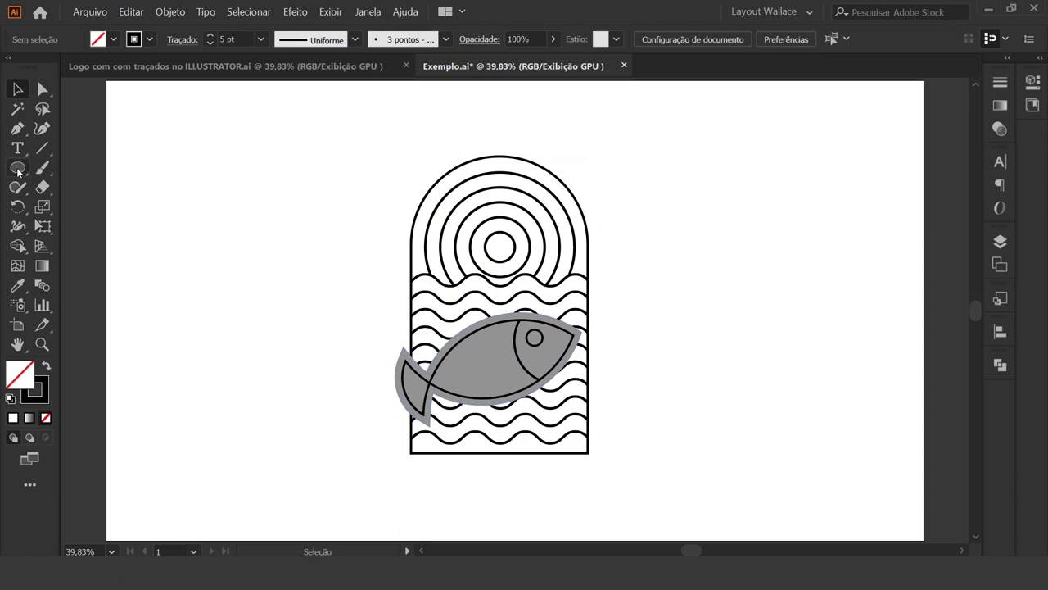
# - Draw a tall rectangle, about 462 × 817 px, enclosing the whole sun, waves and fish artwork
pyautogui.moveTo(18, 171); pyautogui.dragTo(57, 168)
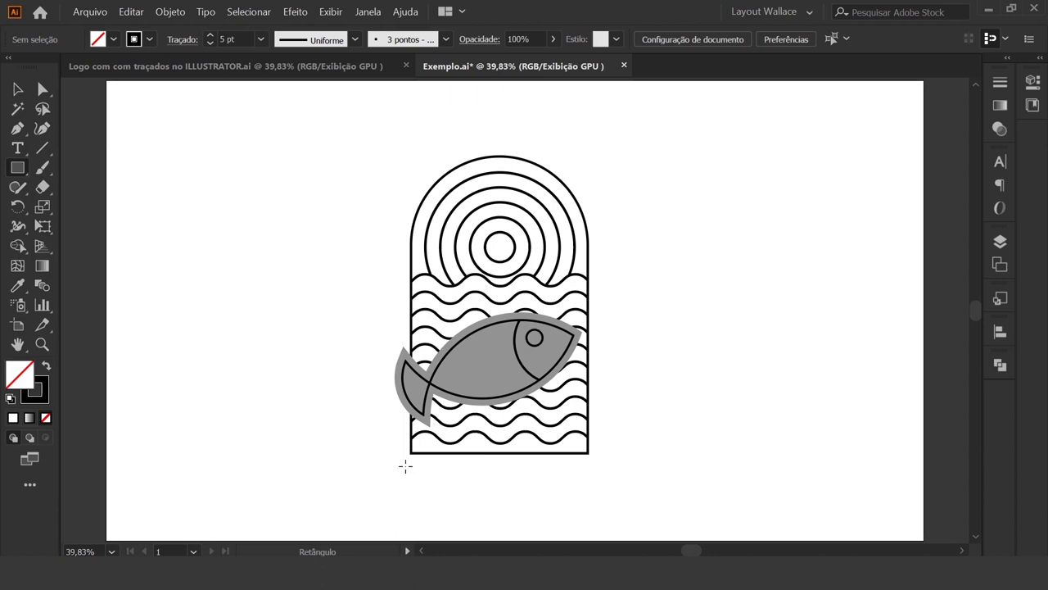
pyautogui.moveTo(403, 466)
pyautogui.mouseDown()
pyautogui.moveTo(614, 141)
pyautogui.moveTo(596, 124)
pyautogui.mouseUp()
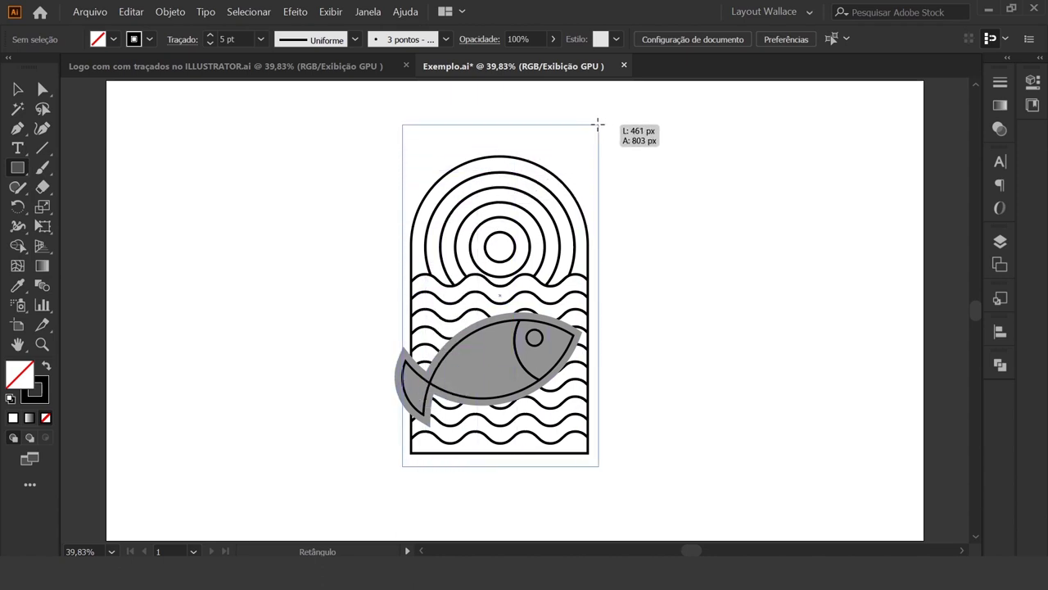
pyautogui.moveTo(595, 125); pyautogui.dragTo(596, 118)
pyautogui.press('v')
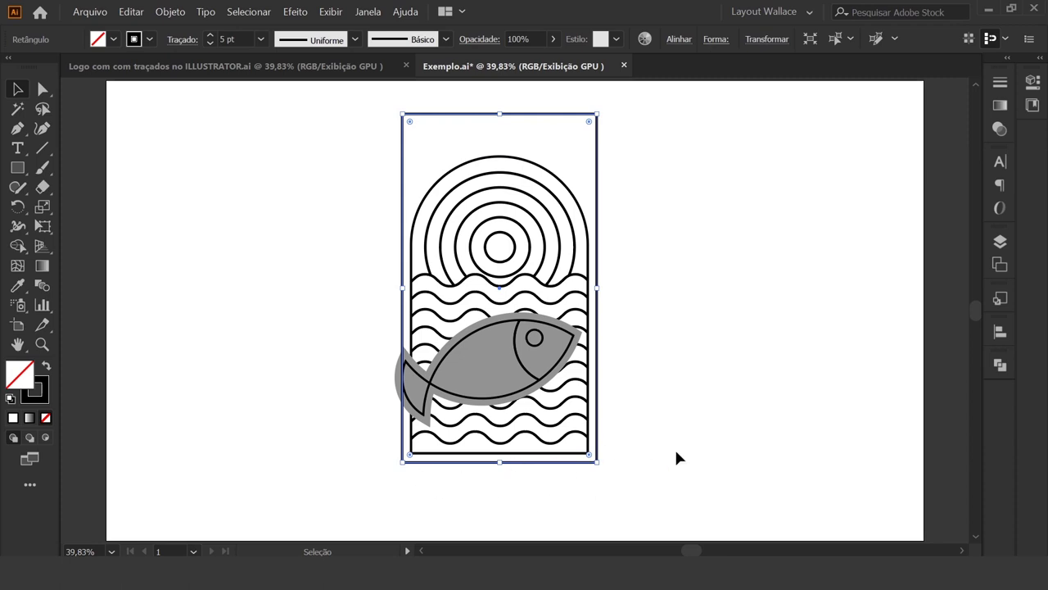
pyautogui.click(44, 90)
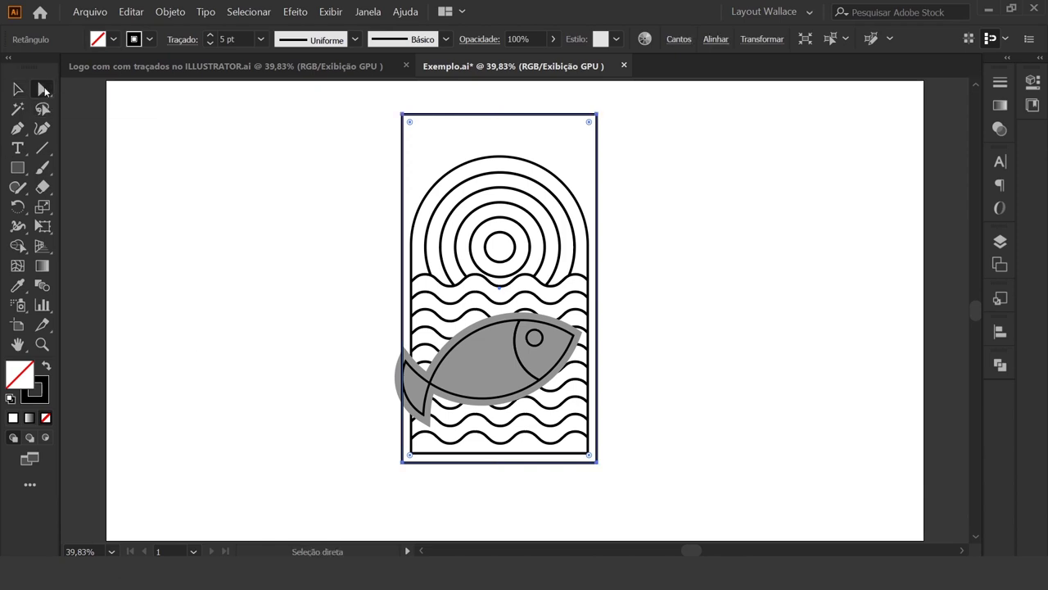
# - Round the rectangle's two top corners fully into an arch using the live-corner widget
pyautogui.moveTo(360, 108); pyautogui.dragTo(655, 143)
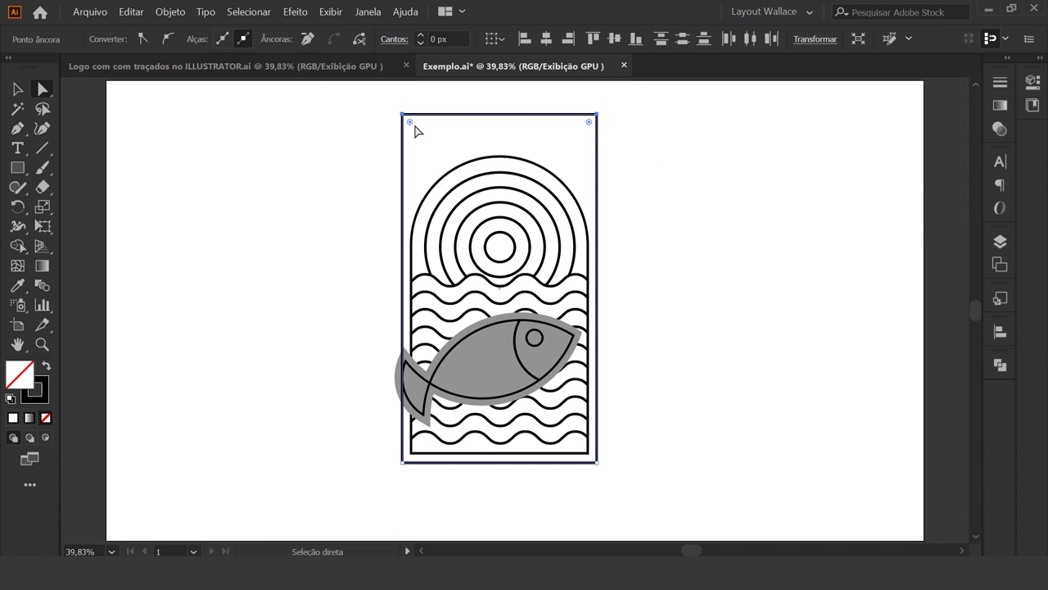
pyautogui.moveTo(409, 124); pyautogui.dragTo(449, 196)
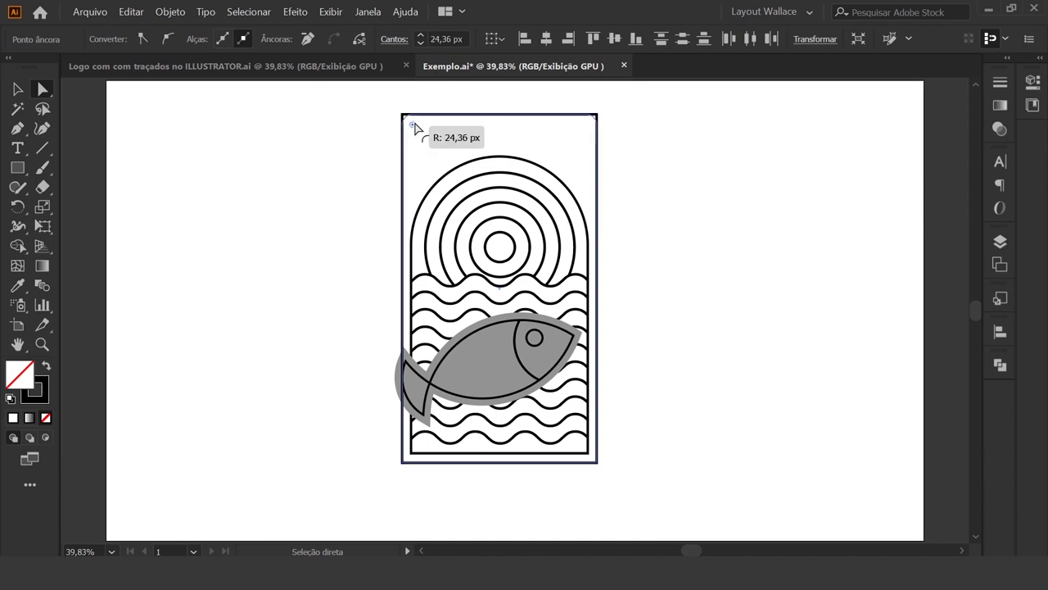
pyautogui.moveTo(449, 196); pyautogui.dragTo(496, 264)
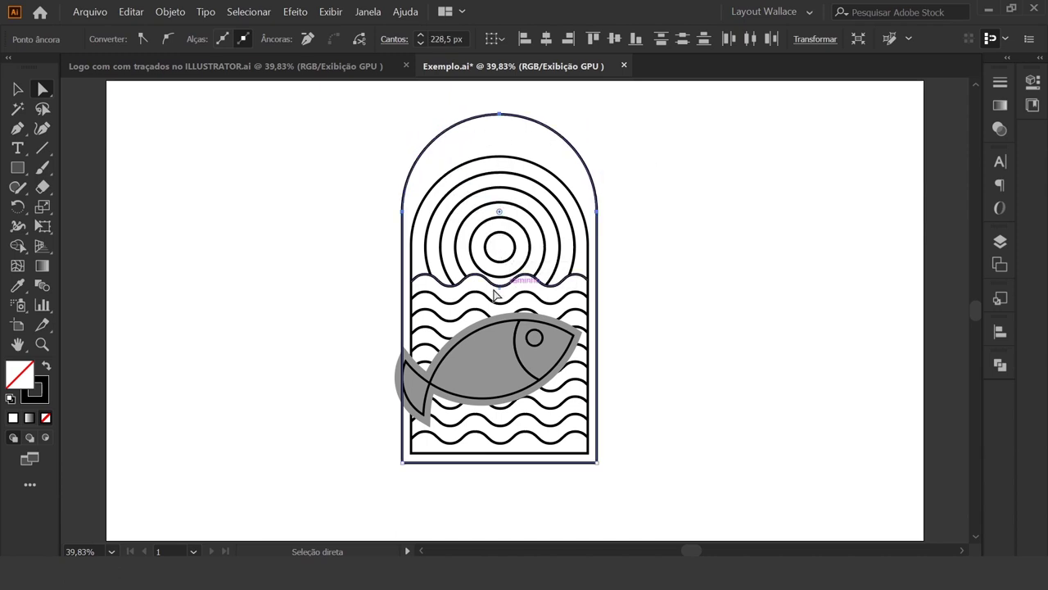
# - Lower the frame's arched top so it hugs the logo at about 457 × 744 px
pyautogui.click(16, 88)
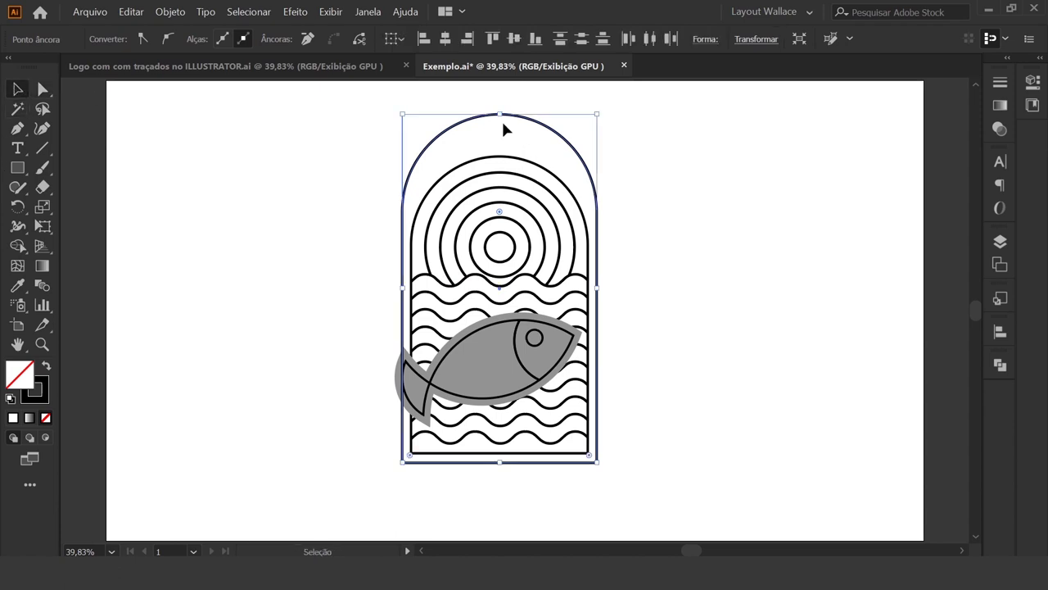
pyautogui.moveTo(500, 113); pyautogui.dragTo(499, 142)
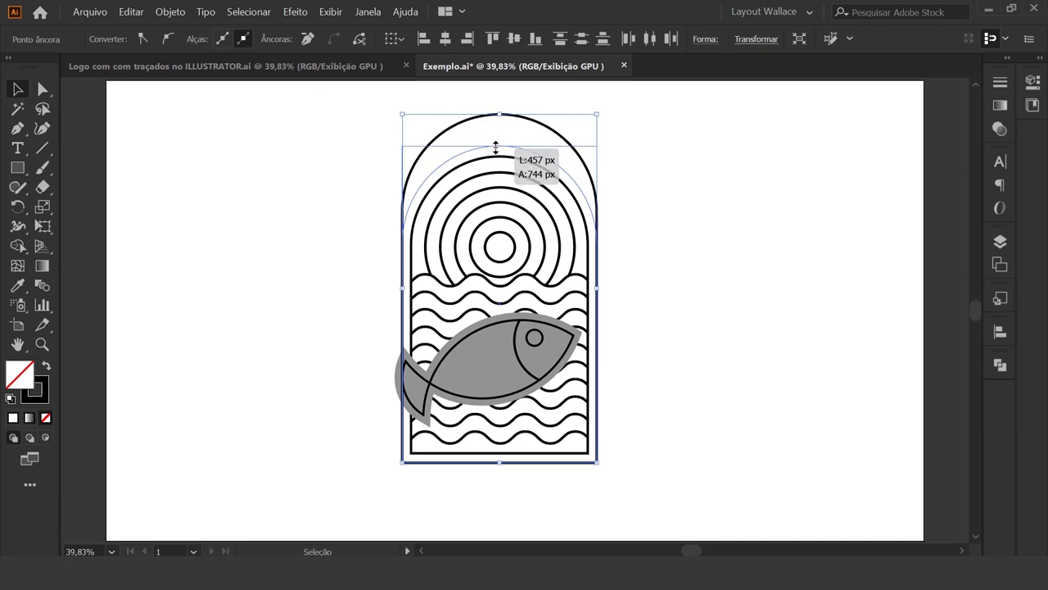
pyautogui.moveTo(498, 142); pyautogui.dragTo(501, 146)
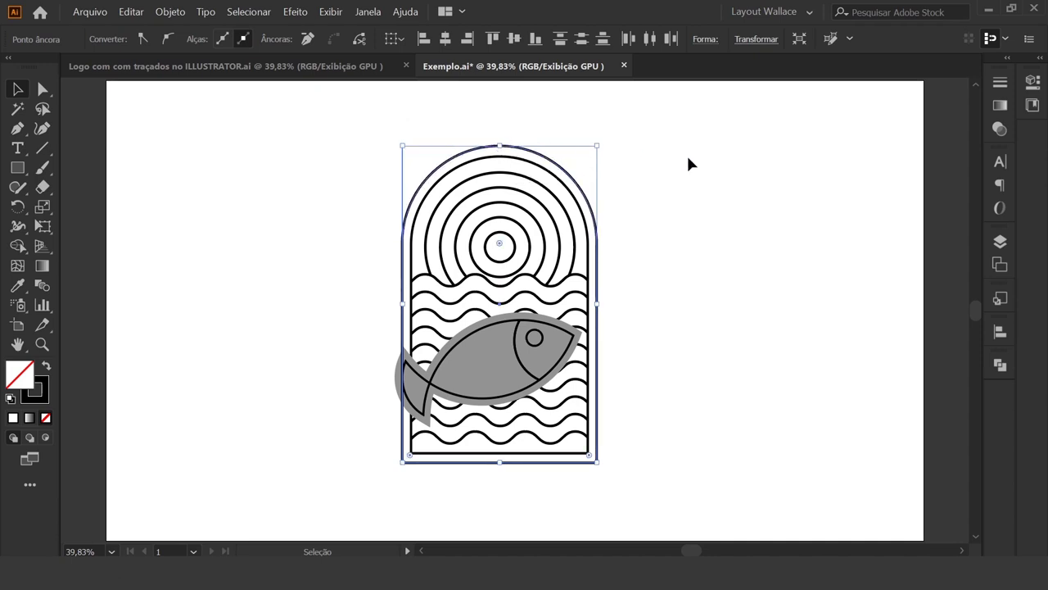
pyautogui.press('a')
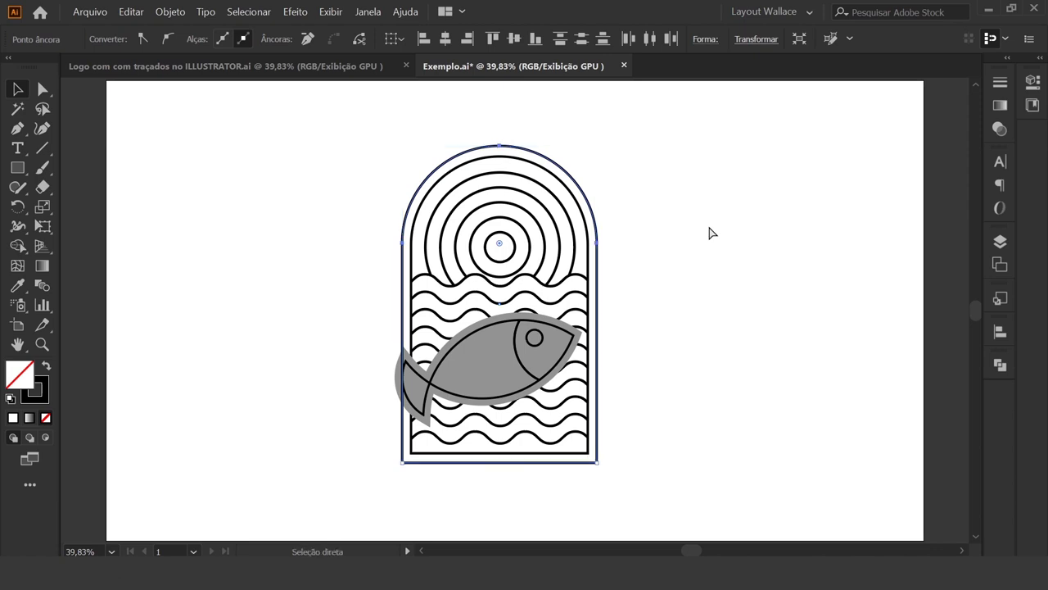
pyautogui.hotkey('ctrl', '+')
pyautogui.hotkey('ctrl', '+')
pyautogui.press('v')
pyautogui.scroll(-3, 740, 257)
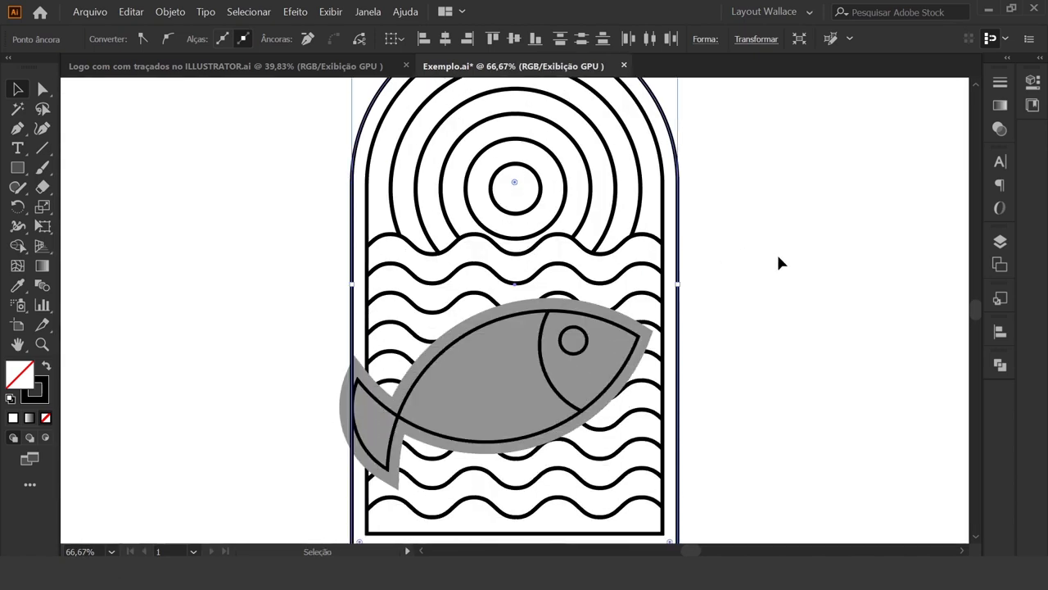
# - Fit the whole artboard on screen and clear the selection
pyautogui.scroll(-2, 776, 262)
pyautogui.scroll(2, 770, 262)
pyautogui.scroll(3, 770, 262)
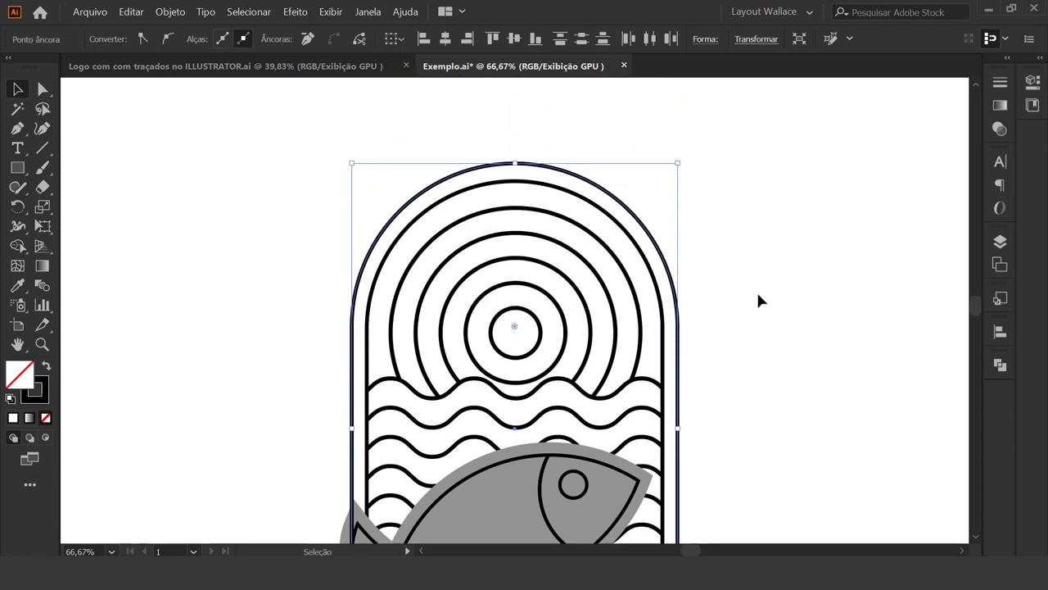
pyautogui.click(112, 551)
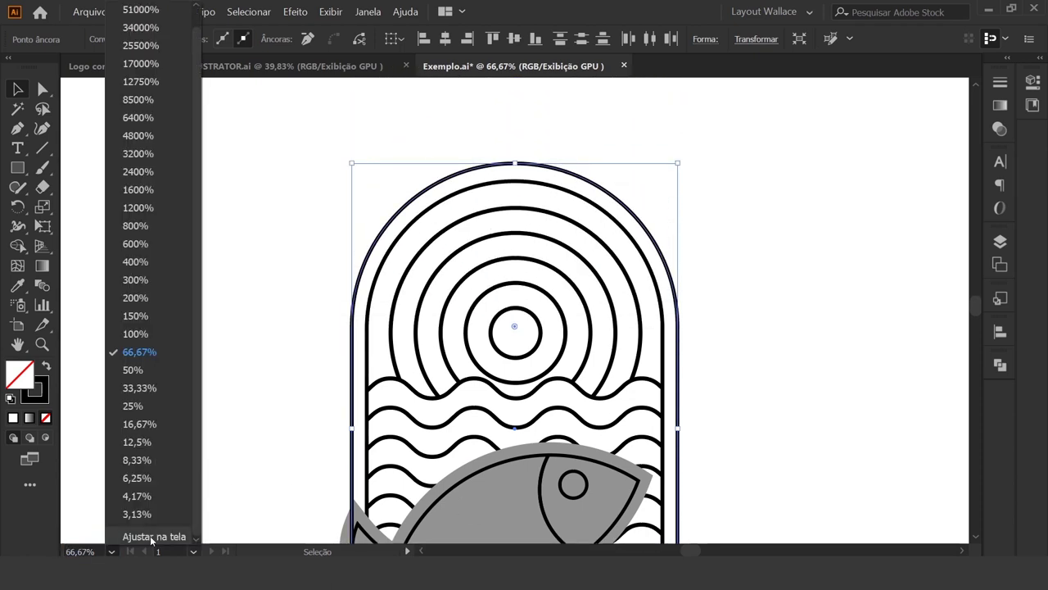
pyautogui.click(150, 537)
pyautogui.click(706, 331)
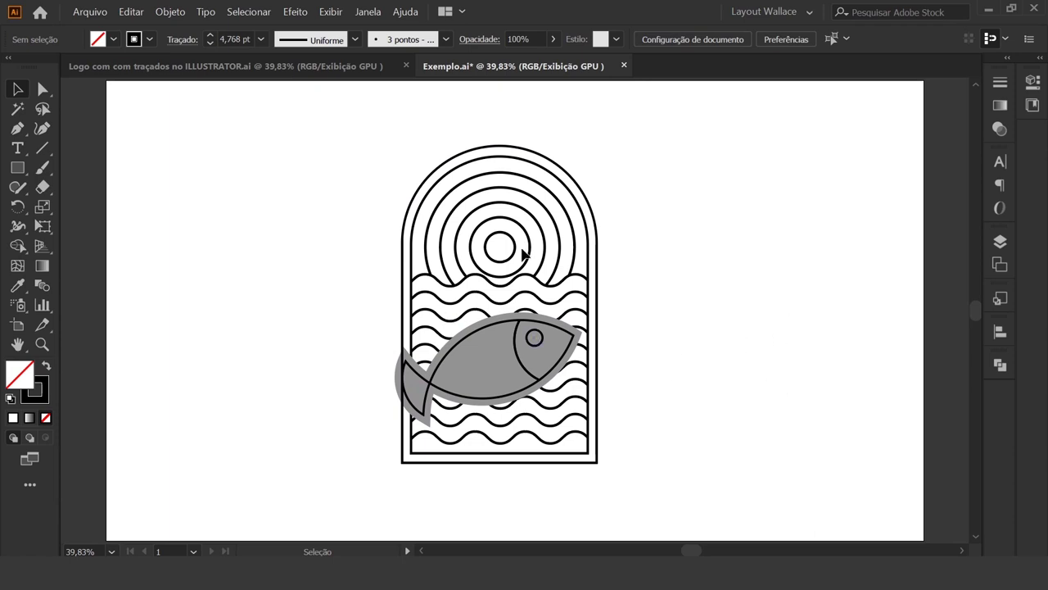
# - Marquee-select all the logo artwork and bring up Object > Expand
pyautogui.moveTo(350, 133); pyautogui.dragTo(702, 513)
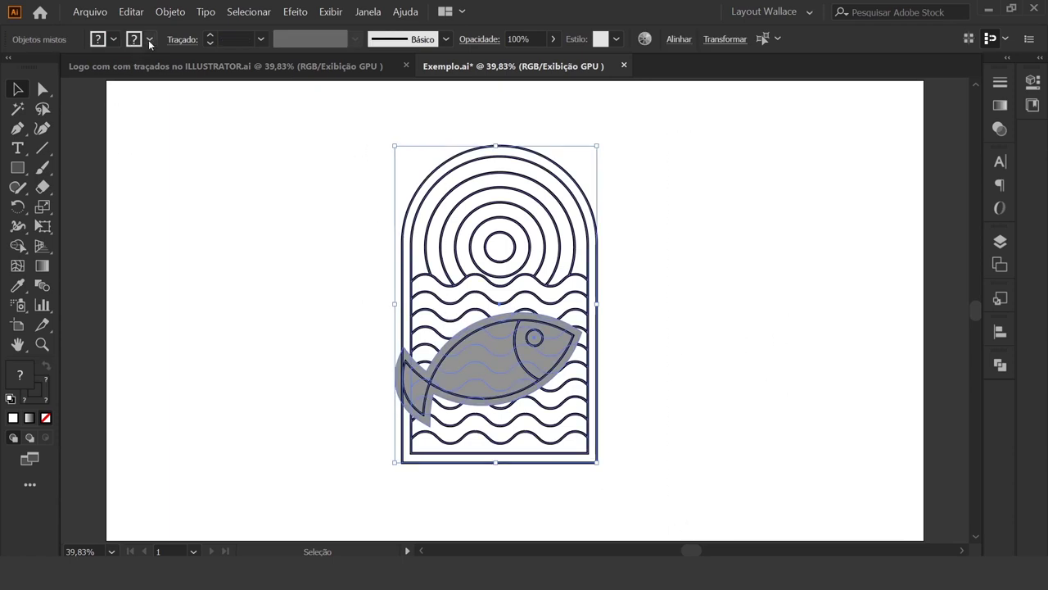
pyautogui.click(170, 11)
pyautogui.click(215, 167)
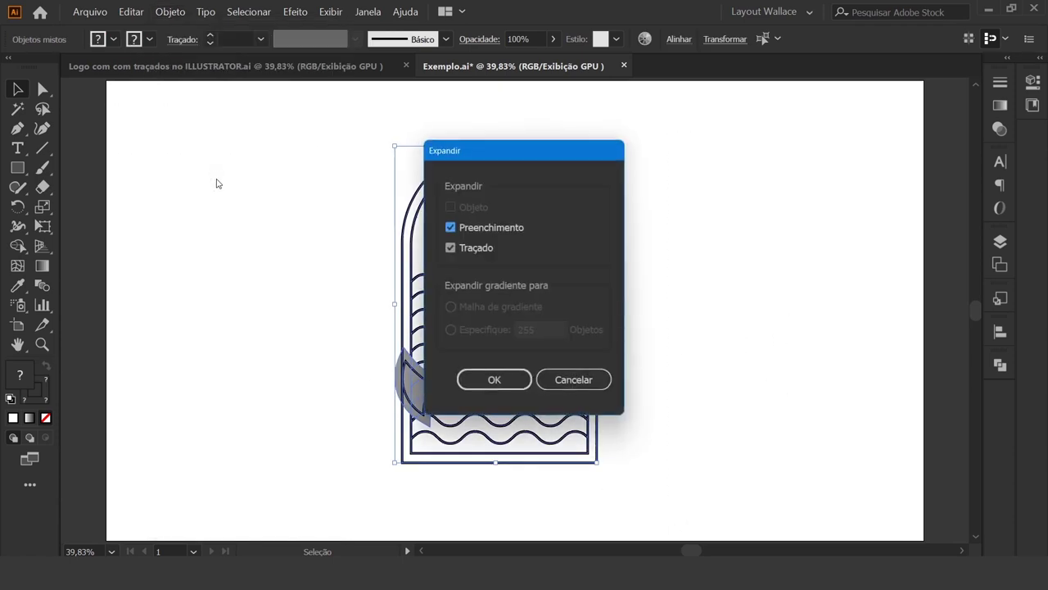
# - Expand the logo's fills and strokes into outlined shapes and view it at 100%
pyautogui.click(505, 385)
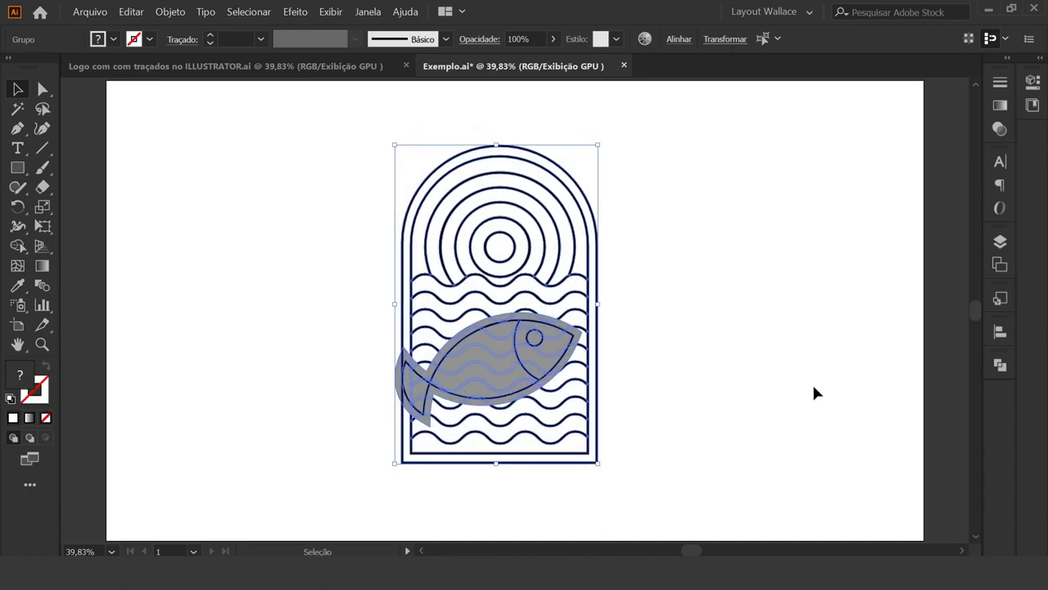
pyautogui.hotkey('ctrl', '1')
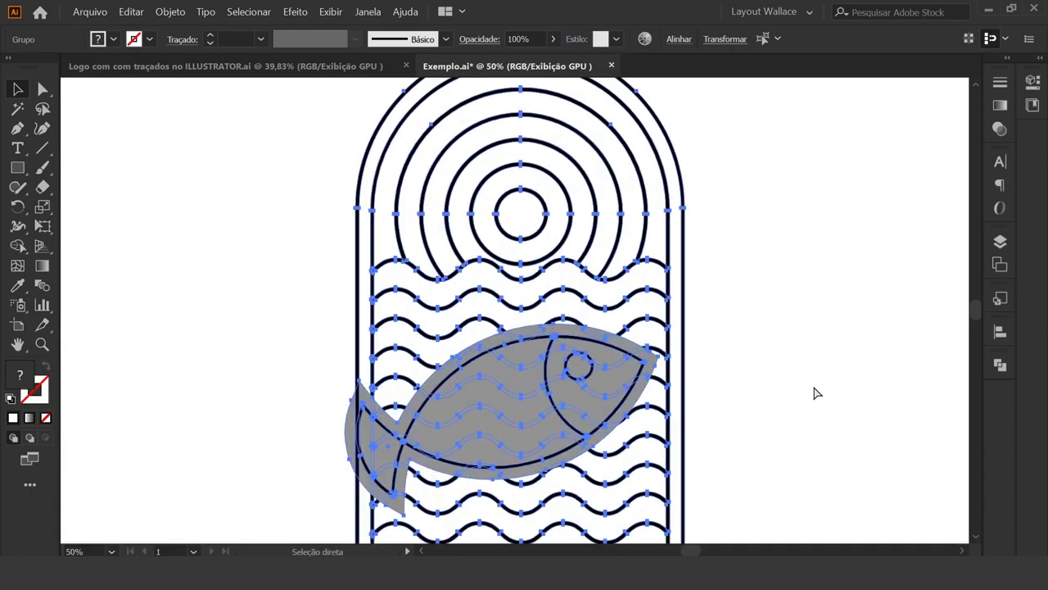
pyautogui.scroll(-5, 810, 382)
pyautogui.scroll(2, 429, 335)
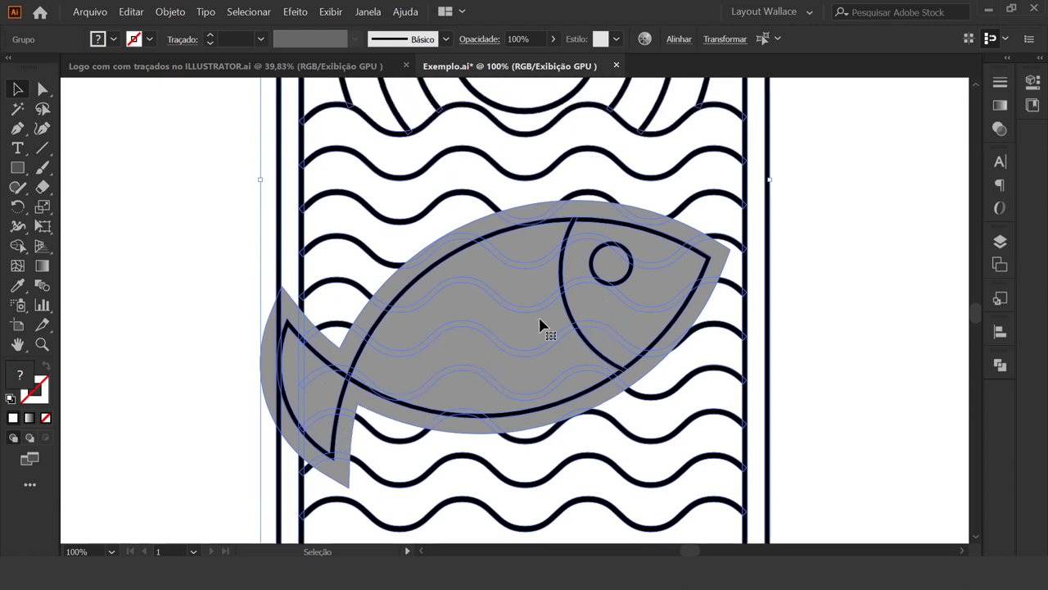
pyautogui.click(18, 246)
pyautogui.hotkey('ctrl', 'a')
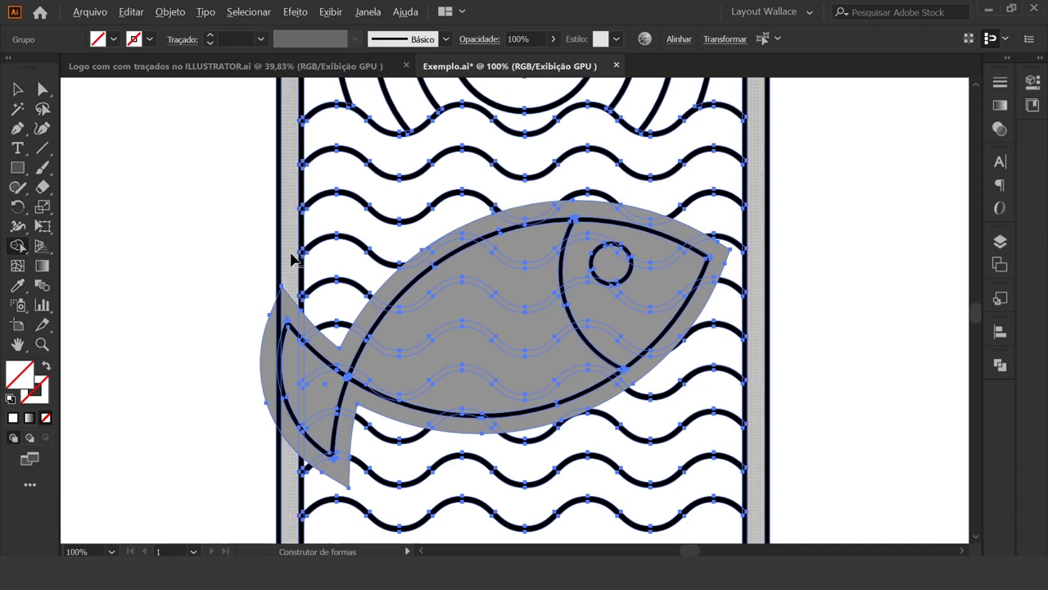
# - Merge the left wave strip and the thin sliver beside it into the fish tail
pyautogui.moveTo(291, 276); pyautogui.dragTo(292, 352)
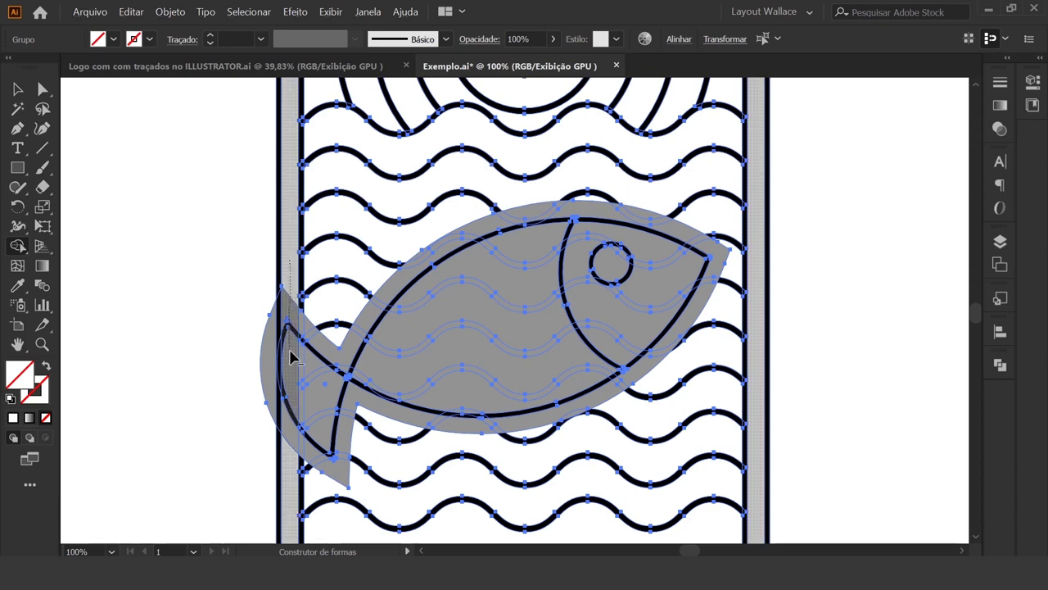
pyautogui.moveTo(291, 395); pyautogui.dragTo(292, 426)
pyautogui.moveTo(290, 466); pyautogui.dragTo(291, 471)
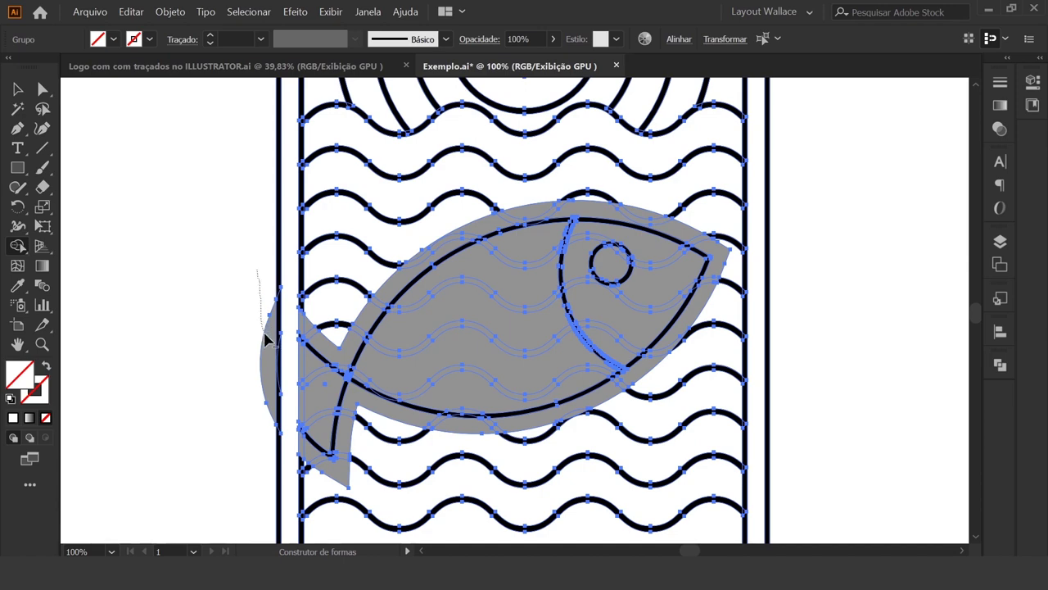
pyautogui.moveTo(265, 338); pyautogui.dragTo(268, 377)
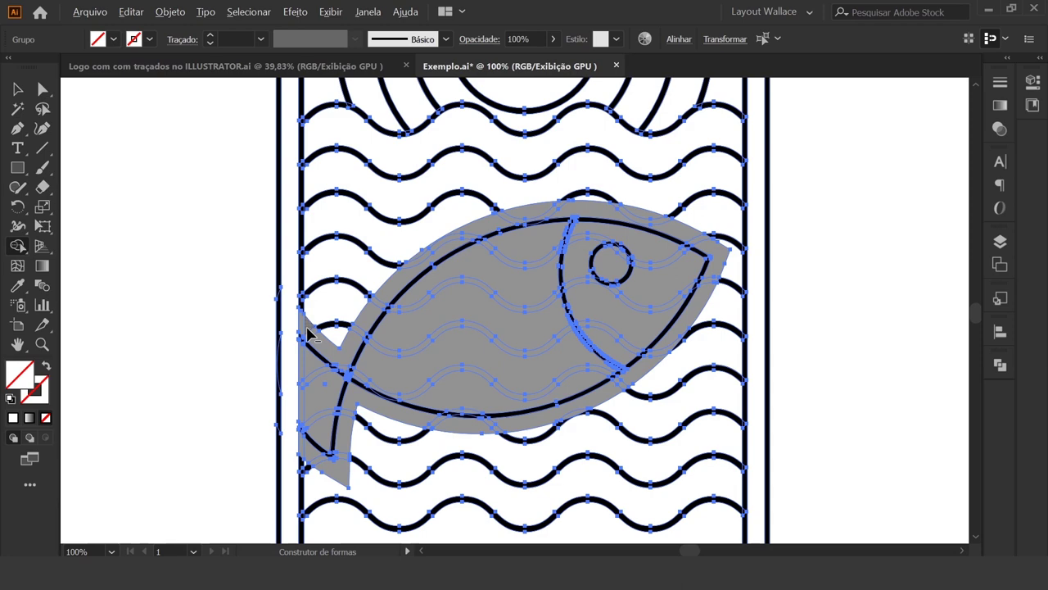
# - Merge the wave slivers along the fish's back, top edge and belly into the fish
pyautogui.moveTo(346, 356)
pyautogui.mouseDown()
pyautogui.moveTo(421, 263)
pyautogui.moveTo(465, 240)
pyautogui.mouseUp()
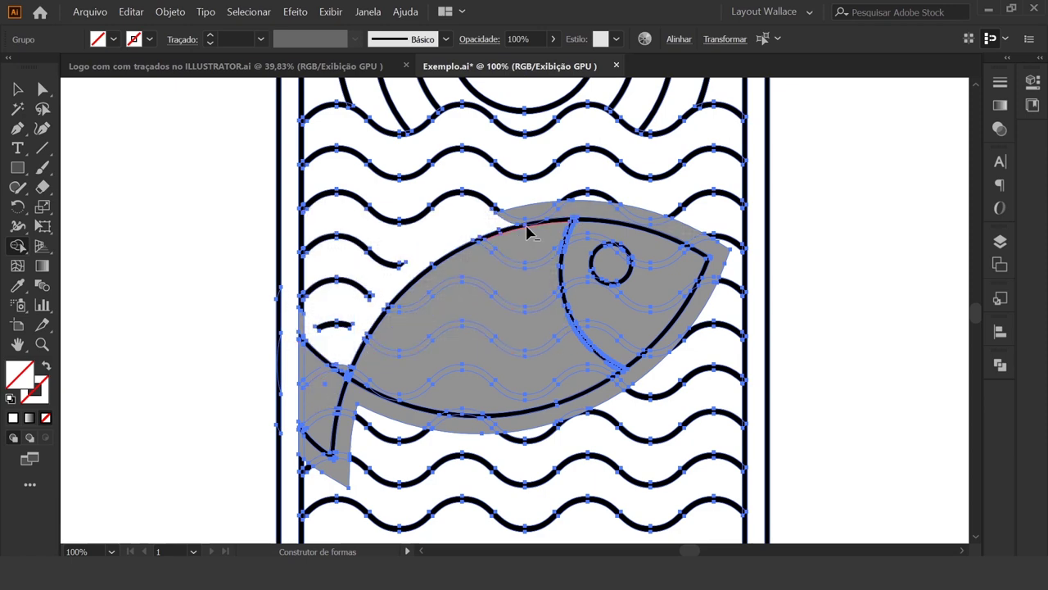
pyautogui.moveTo(578, 217); pyautogui.dragTo(694, 245)
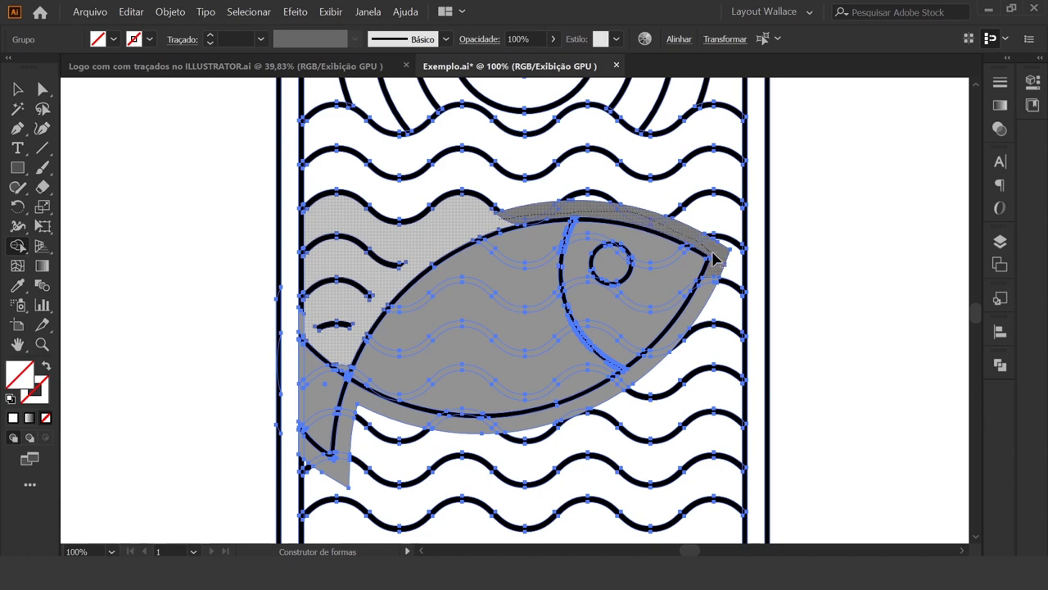
pyautogui.moveTo(695, 246); pyautogui.dragTo(719, 264)
pyautogui.moveTo(688, 326); pyautogui.dragTo(585, 411)
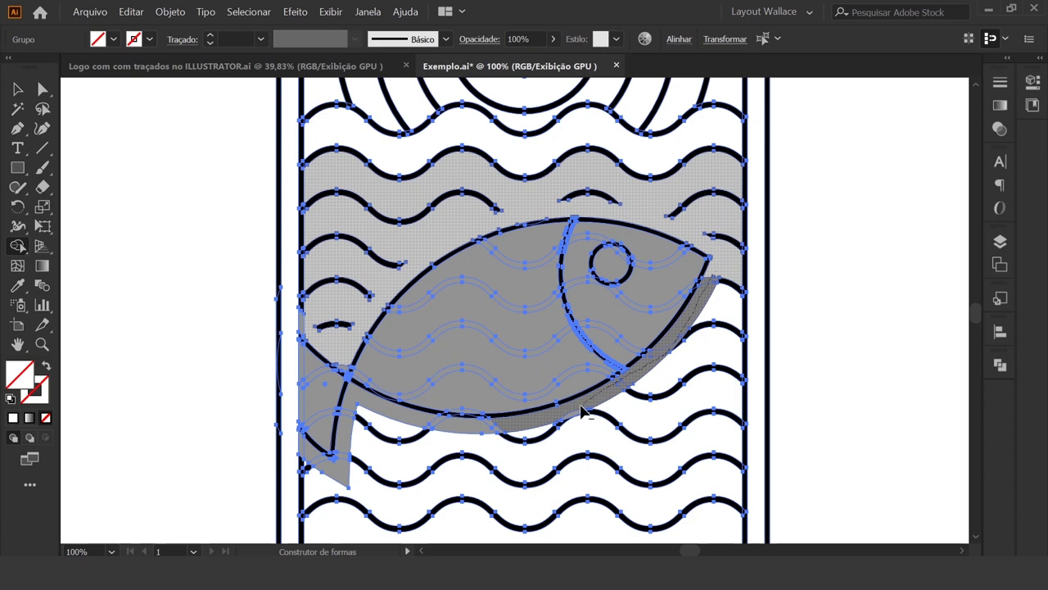
pyautogui.moveTo(570, 419); pyautogui.dragTo(541, 427)
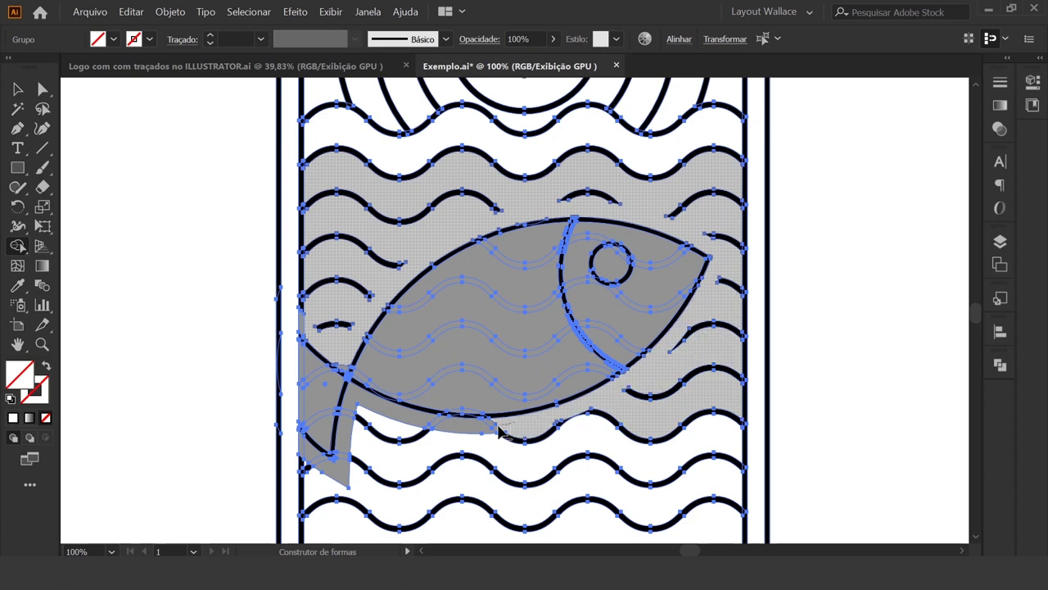
pyautogui.moveTo(474, 432)
pyautogui.mouseDown()
pyautogui.moveTo(370, 410)
pyautogui.moveTo(351, 423)
pyautogui.moveTo(341, 474)
pyautogui.moveTo(328, 468)
pyautogui.mouseUp()
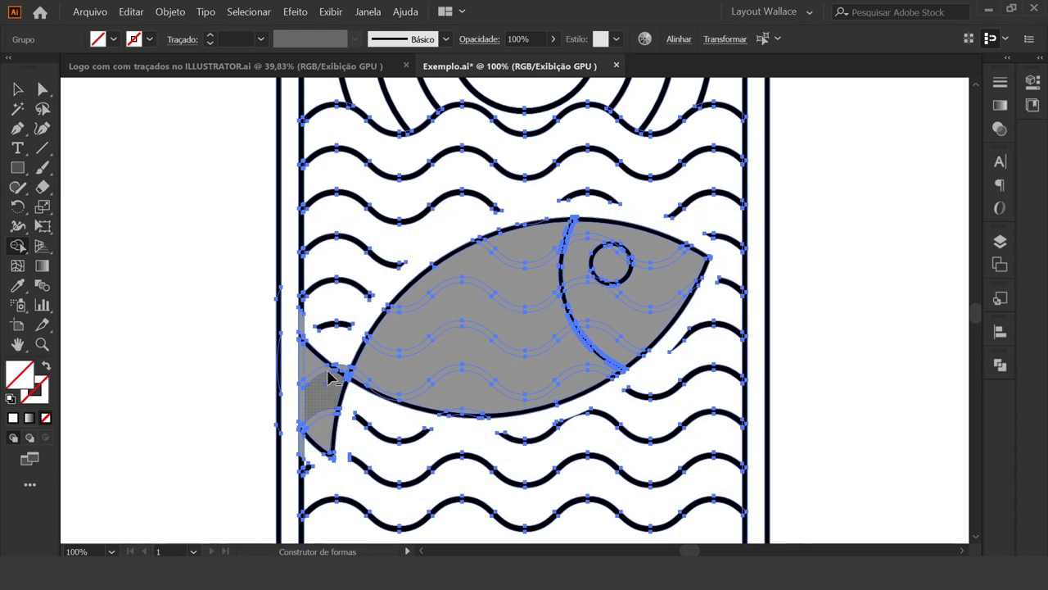
# - Unite the fish's tail joint, body, head and tail regions with Shape Builder drags
pyautogui.moveTo(337, 356); pyautogui.dragTo(345, 370)
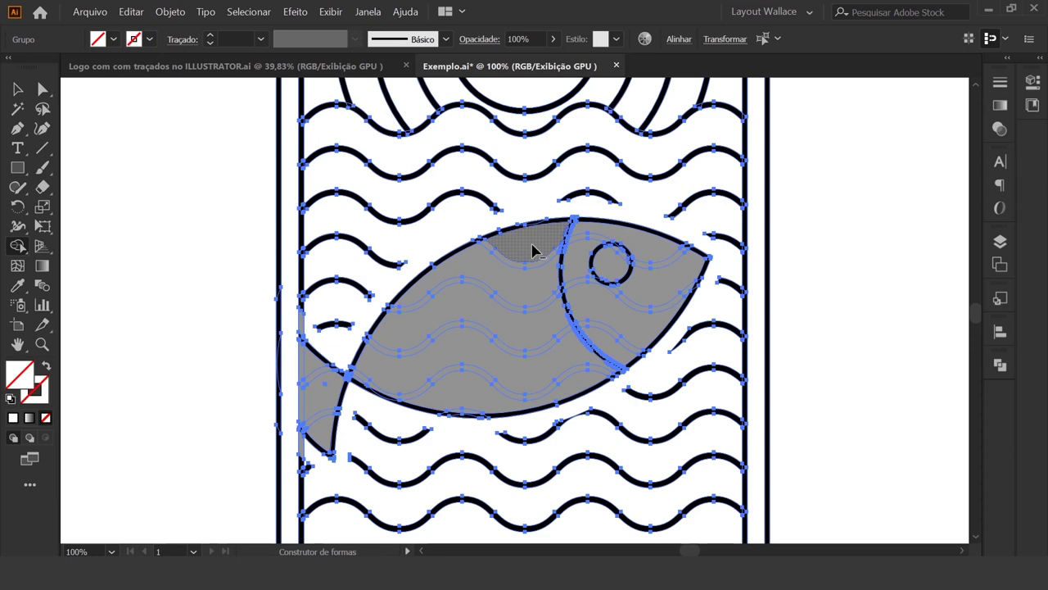
pyautogui.moveTo(532, 250); pyautogui.dragTo(472, 398)
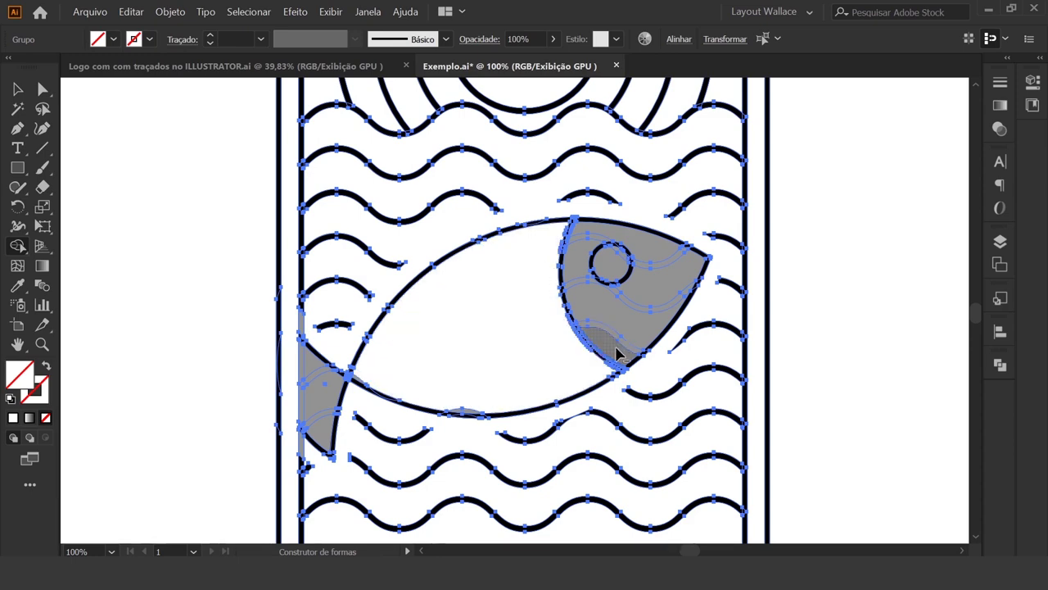
pyautogui.moveTo(618, 354); pyautogui.dragTo(613, 241)
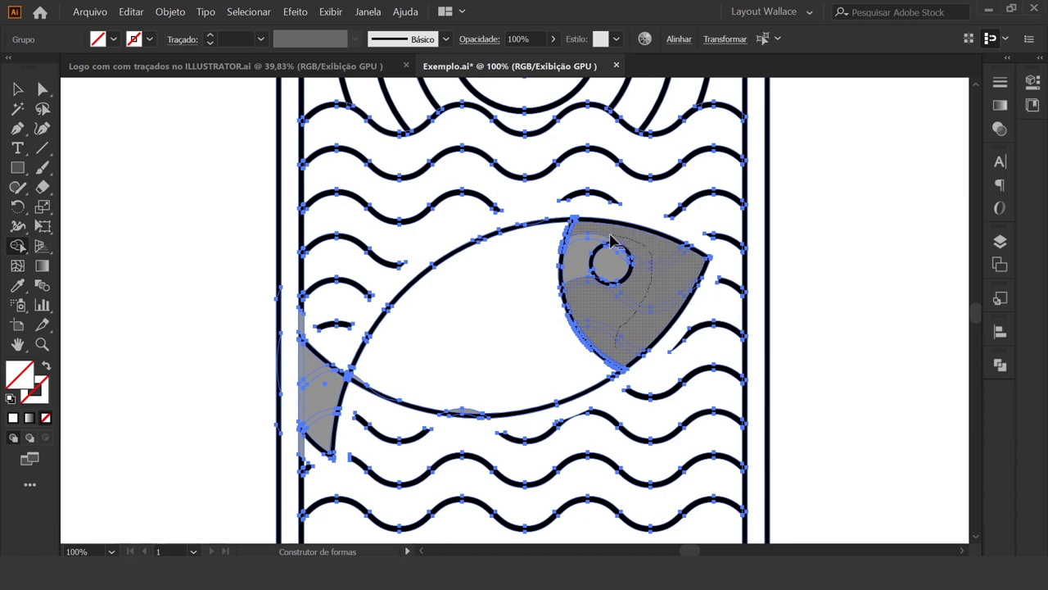
pyautogui.moveTo(613, 242); pyautogui.dragTo(616, 324)
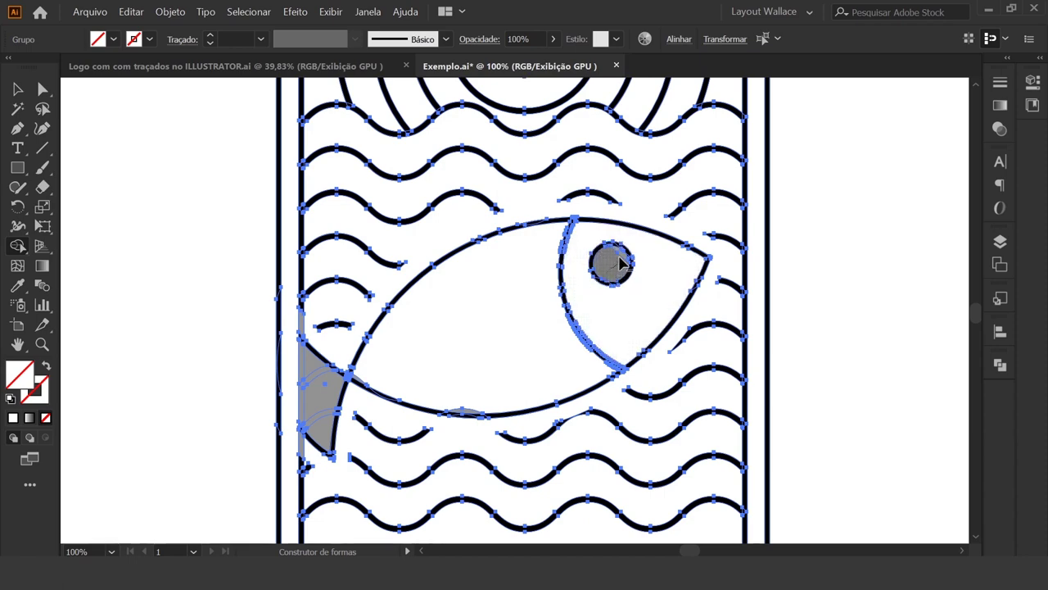
pyautogui.moveTo(326, 428); pyautogui.dragTo(320, 367)
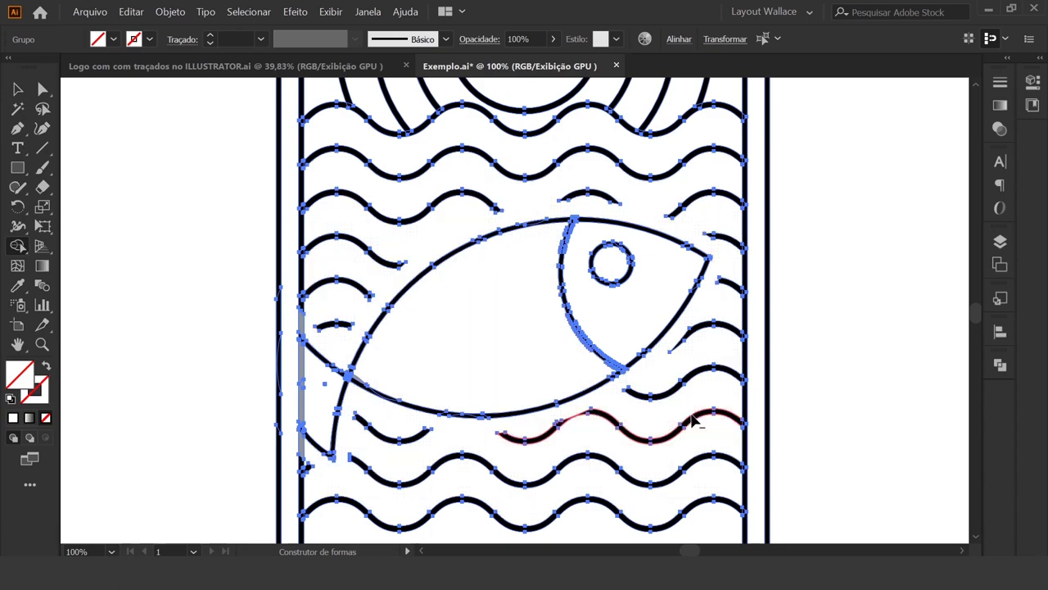
pyautogui.hotkey('ctrl', '+')
# - Zoom in on the fish and clear the leftover region inside its eye
pyautogui.hotkey('ctrl', 'e')
pyautogui.scroll(-5, 754, 381)
pyautogui.scroll(-3, 755, 383)
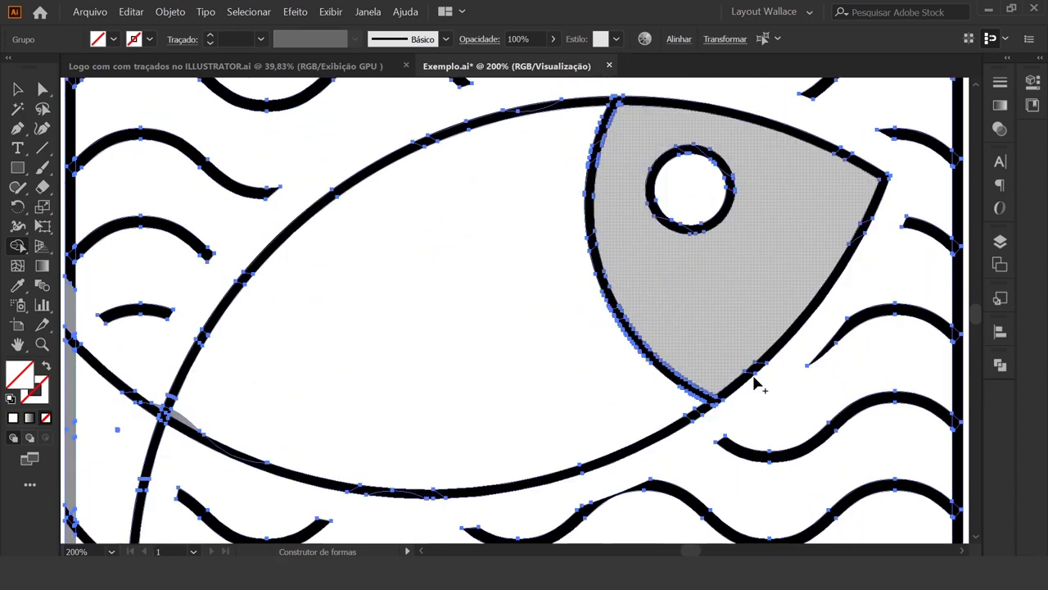
pyautogui.hotkey('ctrl', '+')
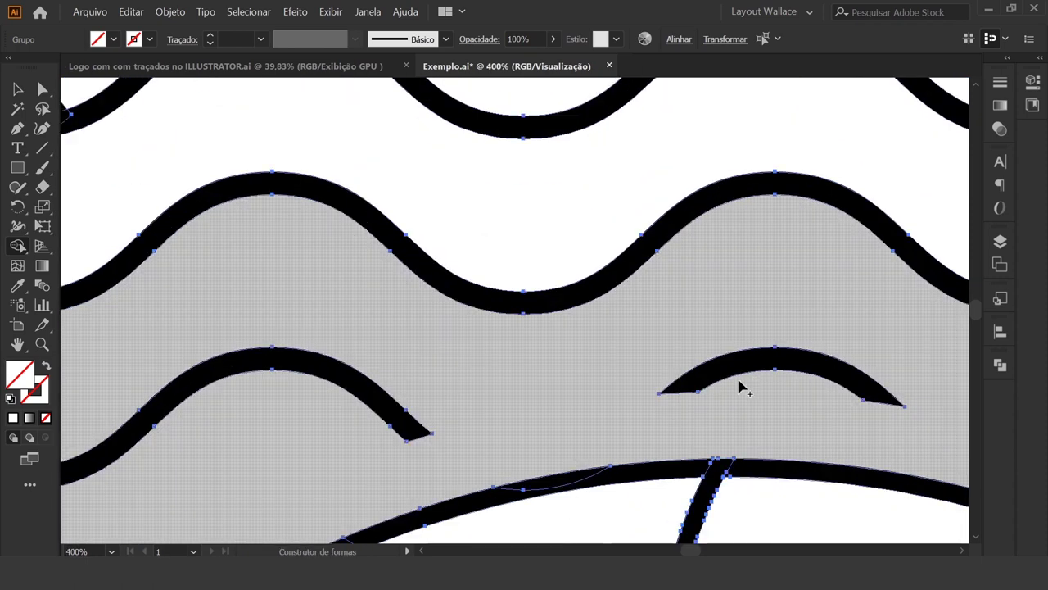
pyautogui.scroll(-6, 746, 385)
pyautogui.scroll(-3, 683, 381)
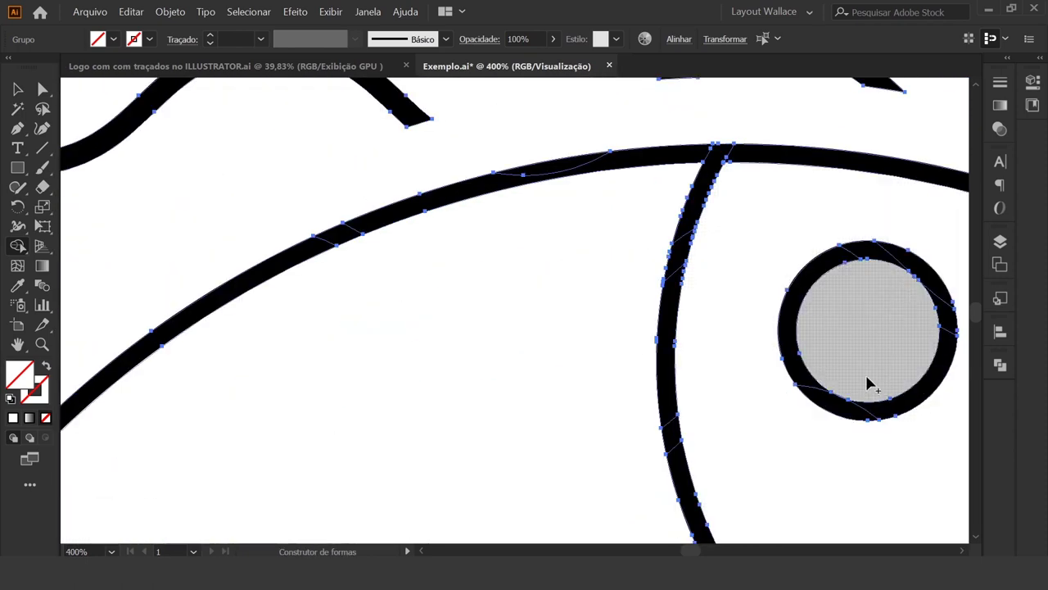
pyautogui.moveTo(859, 370); pyautogui.dragTo(893, 403)
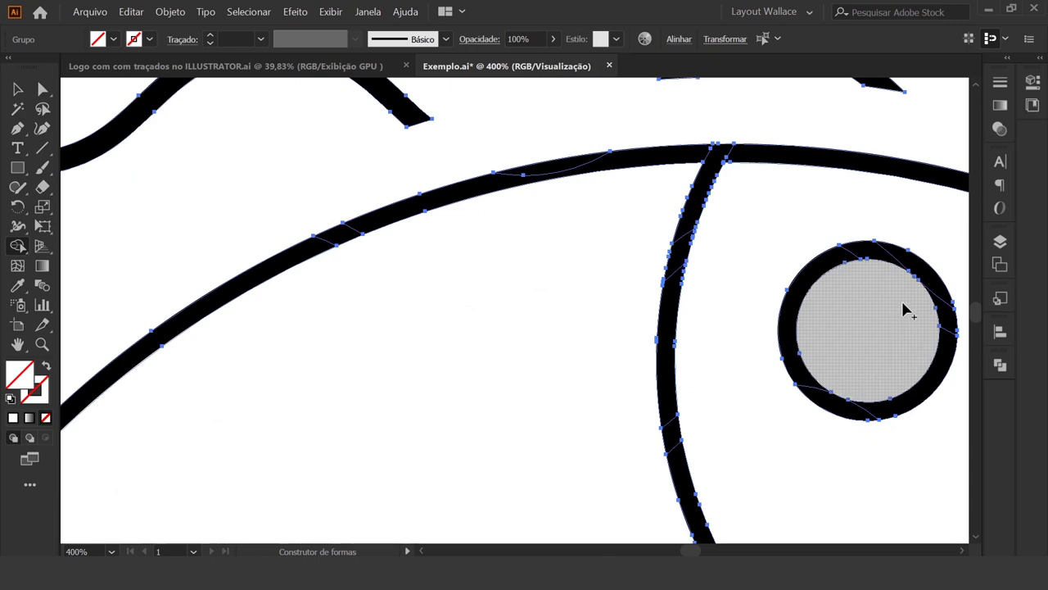
pyautogui.hotkey('ctrl', '-')
pyautogui.hotkey('ctrl', '-')
pyautogui.hotkey('ctrl', '-')
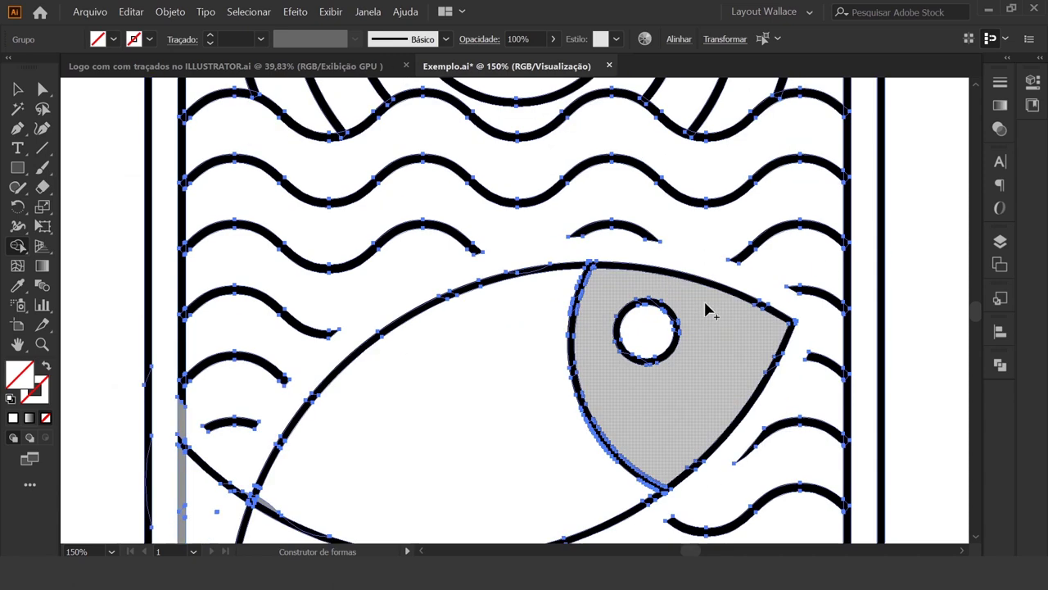
# - Merge the pieces where the tail crosses the body, then zoom out to the full artboard
pyautogui.scroll(-5, 623, 385)
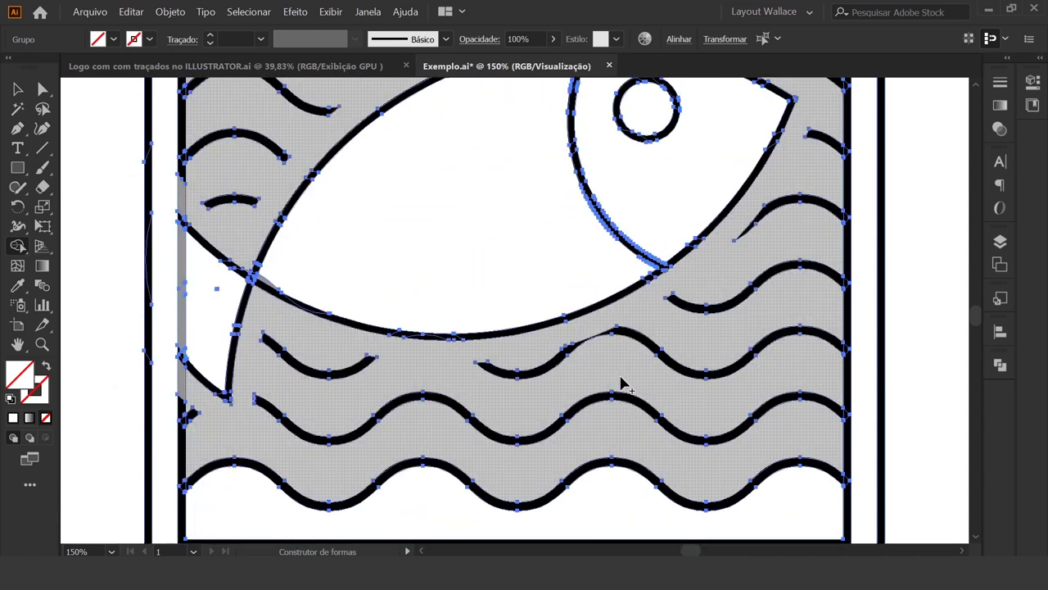
pyautogui.hotkey('ctrl', '+')
pyautogui.scroll(-4, 423, 386)
pyautogui.scroll(-4, 298, 363)
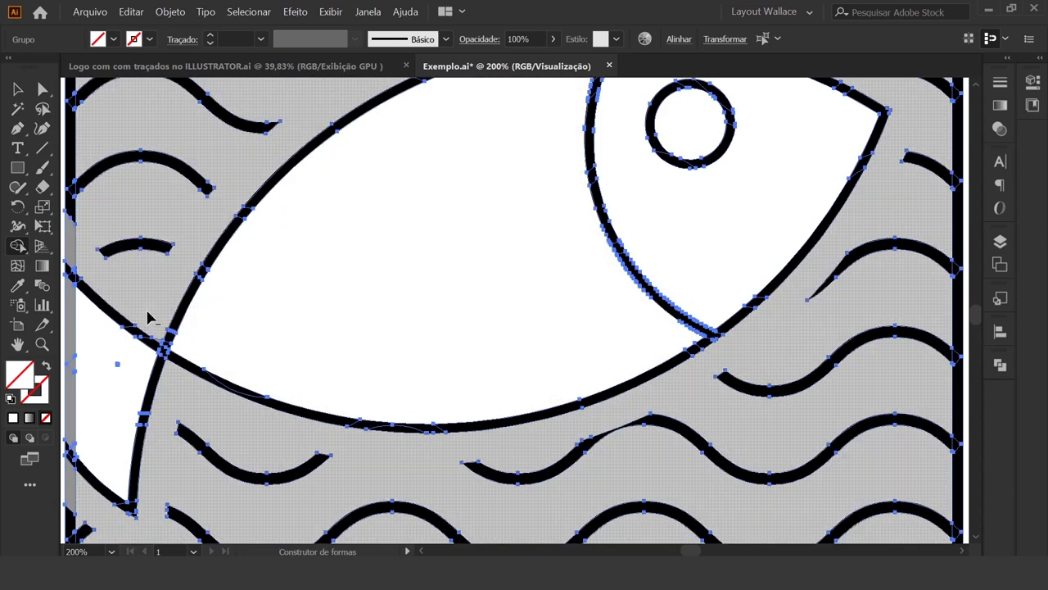
pyautogui.moveTo(148, 313); pyautogui.dragTo(164, 349)
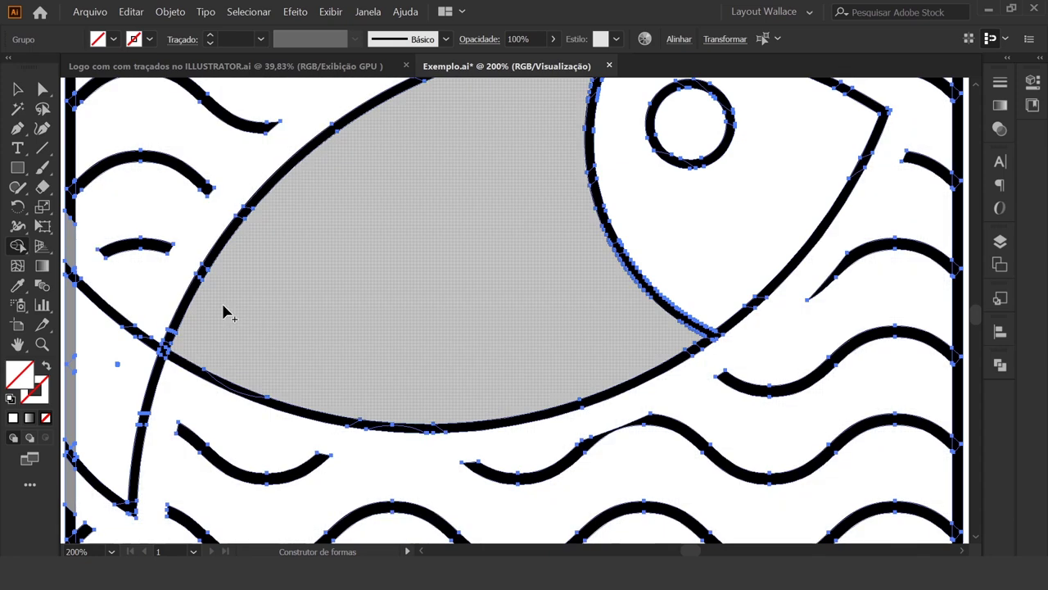
pyautogui.hotkey('ctrl', '0')
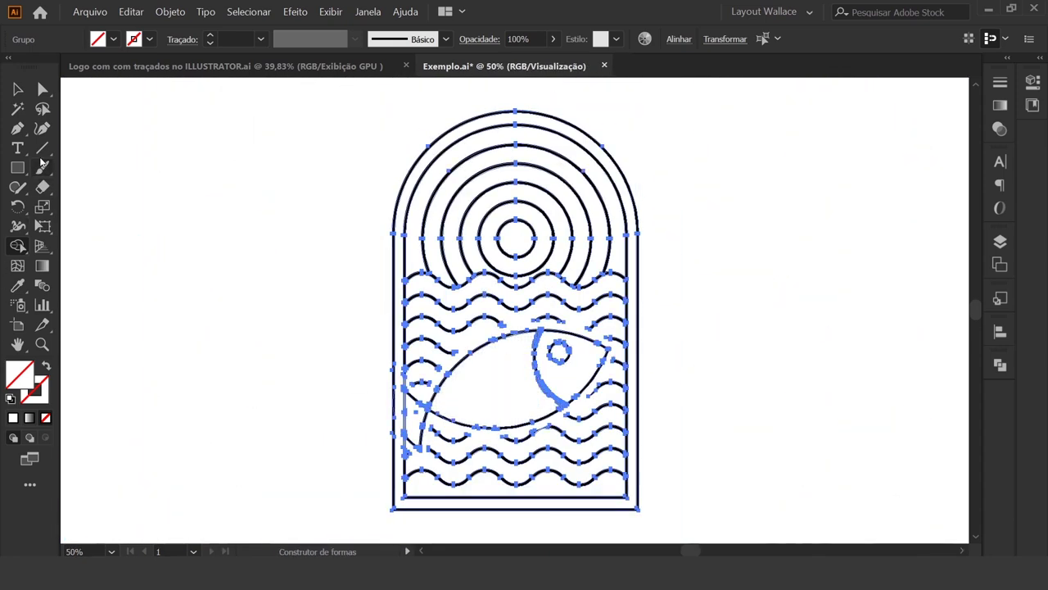
pyautogui.press('v')
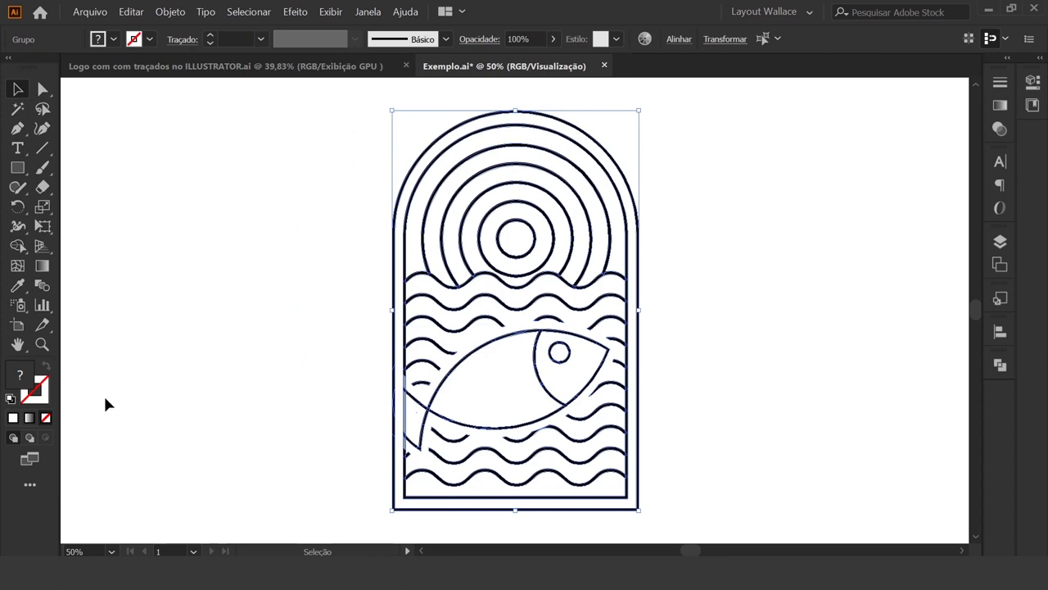
# - Give the whole logo a solid black 000000 fill and show the Pathfinder panel
pyautogui.doubleClick(19, 375)
pyautogui.moveTo(583, 354); pyautogui.dragTo(504, 412)
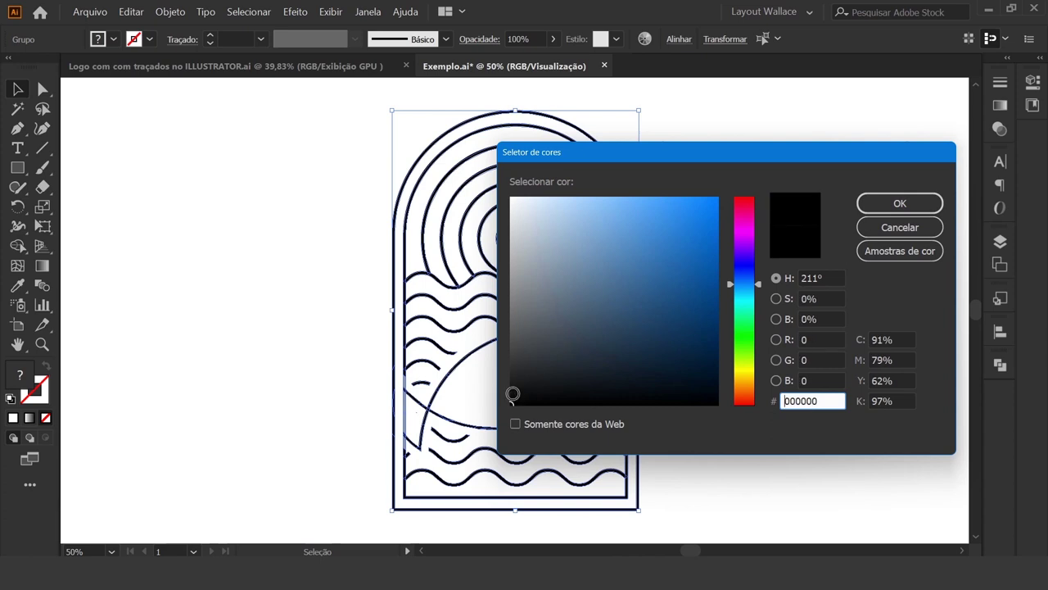
pyautogui.click(869, 204)
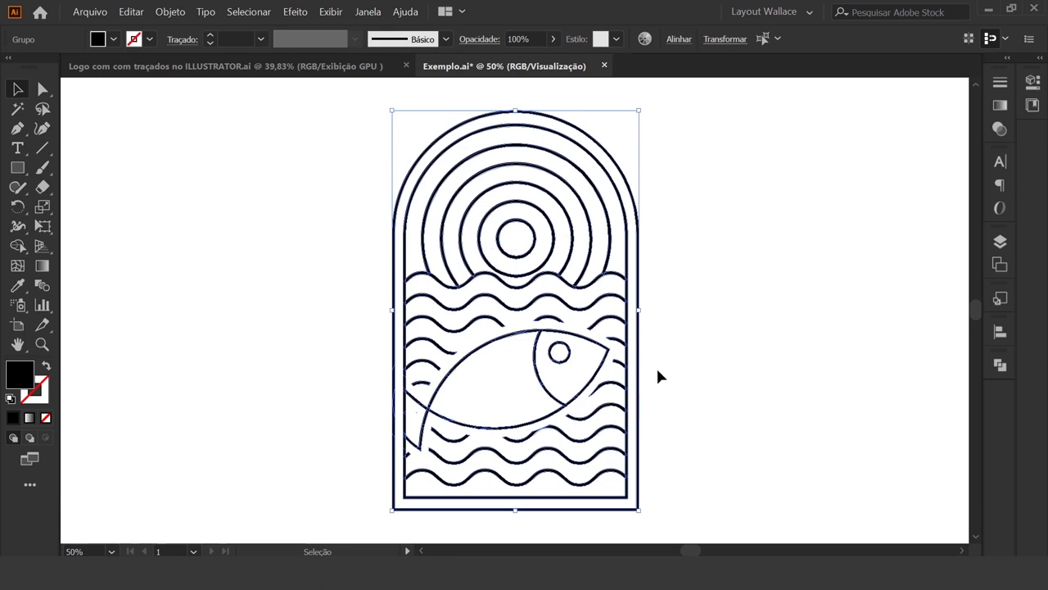
pyautogui.click(1000, 363)
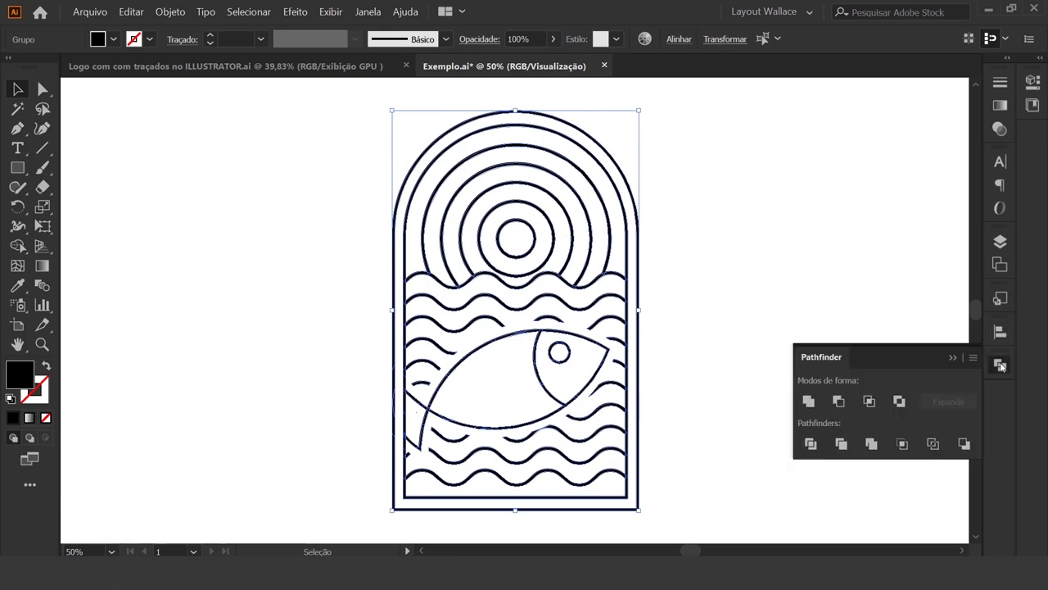
# - Unite all the selected logo pieces into a single shape with Pathfinder
pyautogui.click(370, 13)
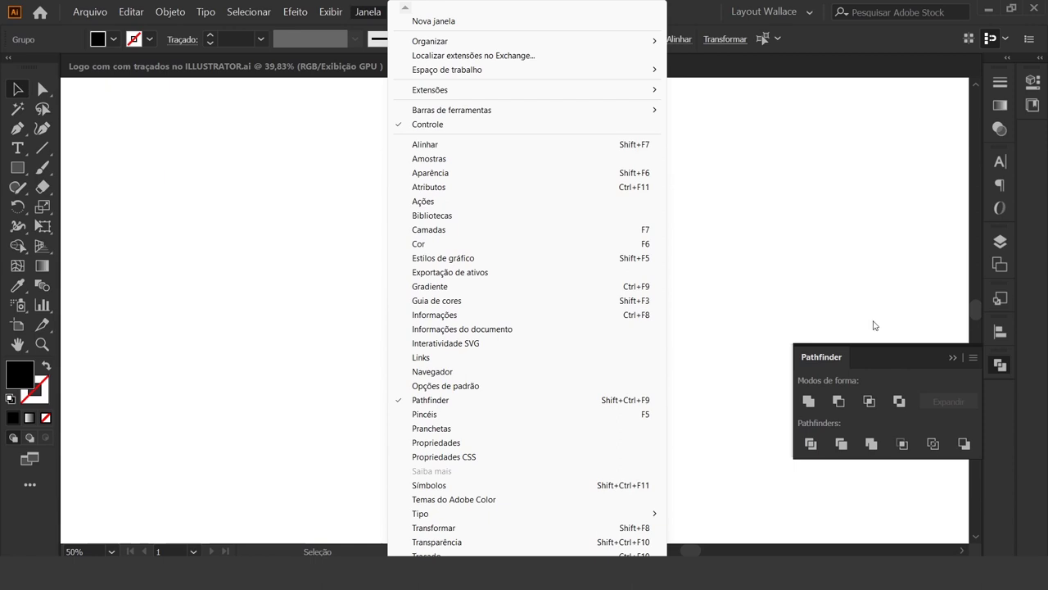
pyautogui.moveTo(353, 96); pyautogui.dragTo(696, 532)
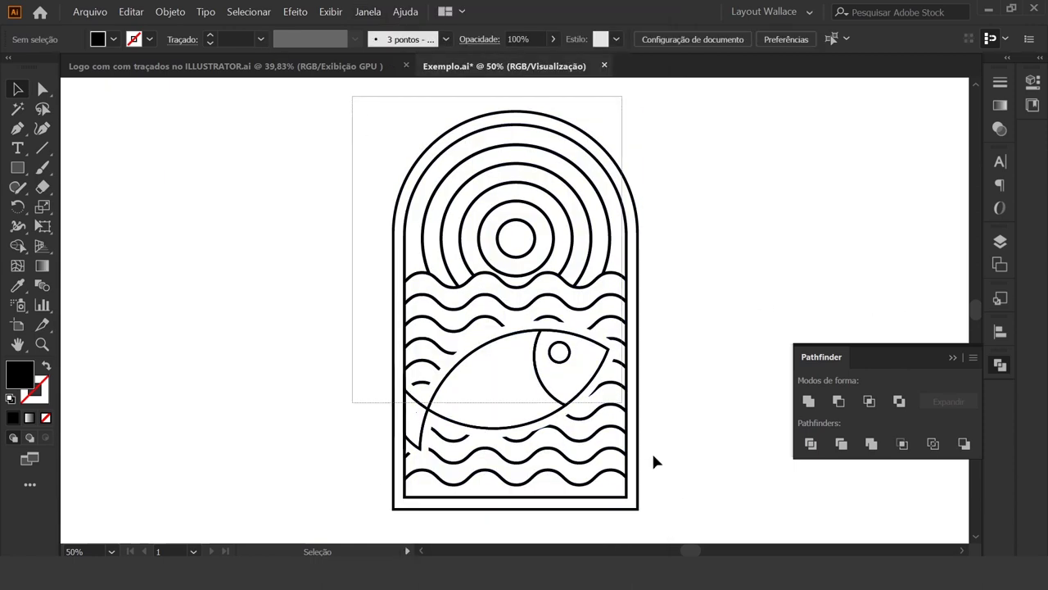
pyautogui.click(809, 401)
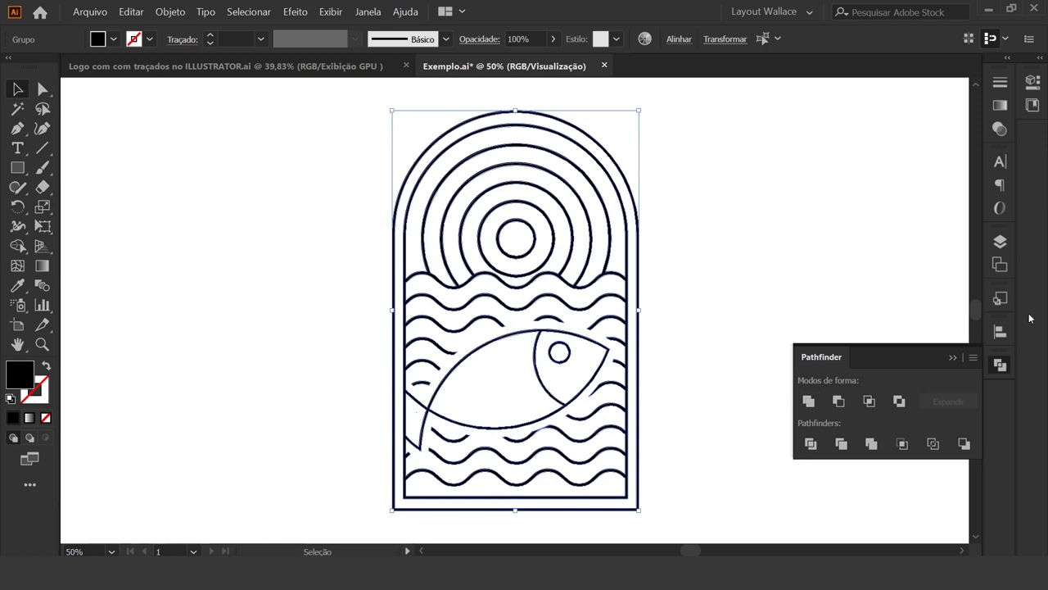
pyautogui.click(955, 357)
pyautogui.click(823, 325)
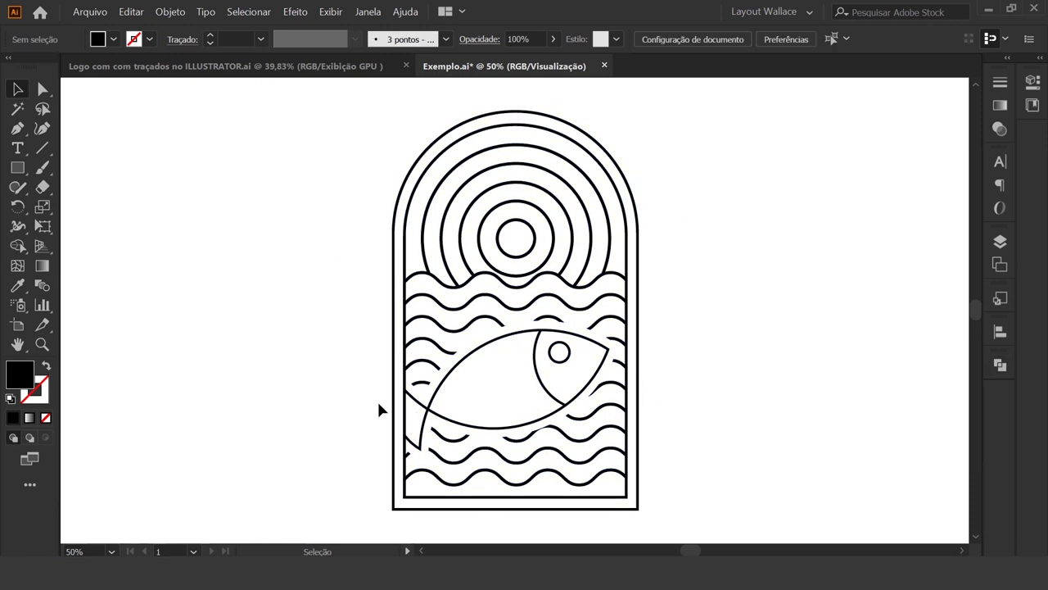
# - Fit the artboard on screen, then scale up the logo and centre it on the artboard
pyautogui.click(110, 550)
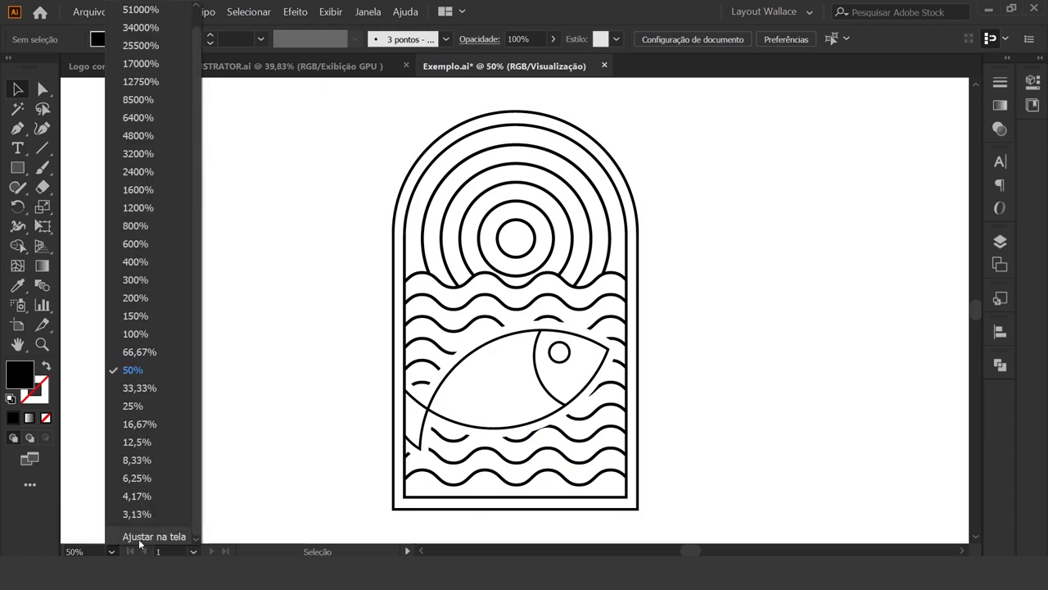
pyautogui.click(105, 563)
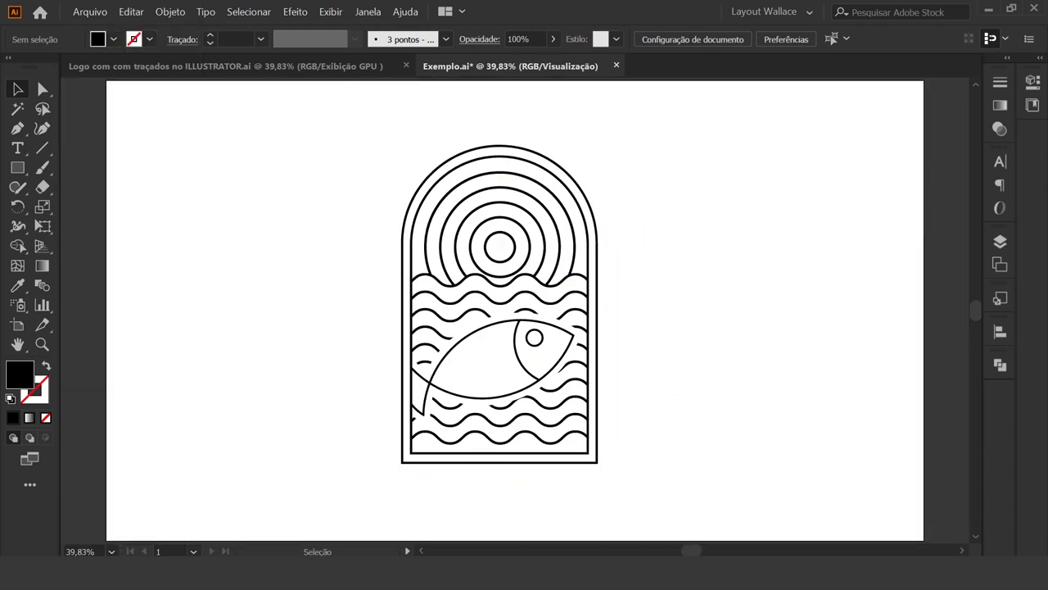
pyautogui.moveTo(326, 123)
pyautogui.mouseDown()
pyautogui.moveTo(683, 437)
pyautogui.moveTo(692, 509)
pyautogui.mouseUp()
pyautogui.moveTo(598, 464); pyautogui.dragTo(636, 524)
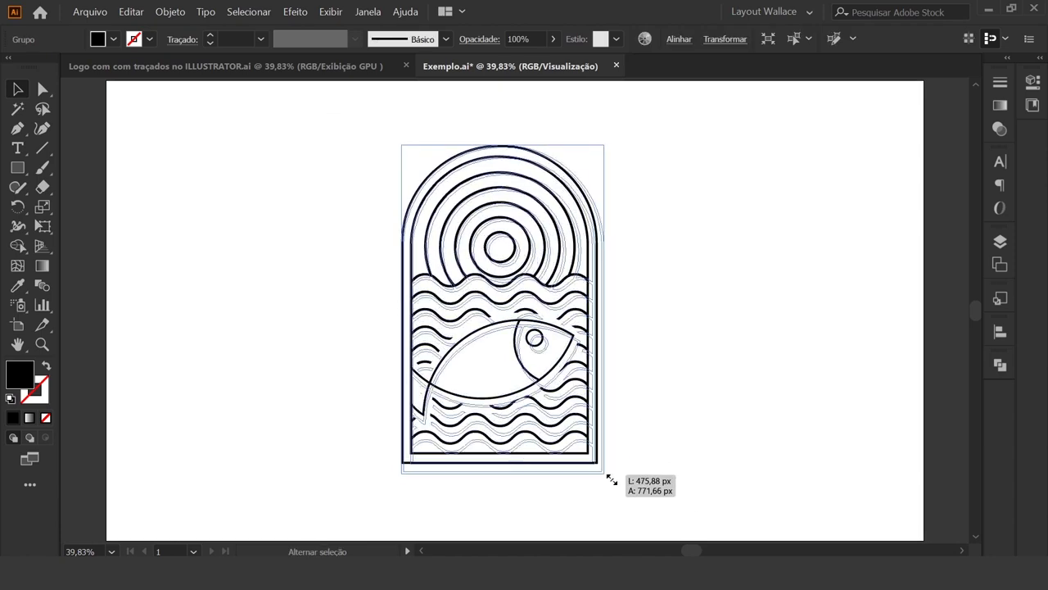
pyautogui.moveTo(622, 518); pyautogui.dragTo(609, 500)
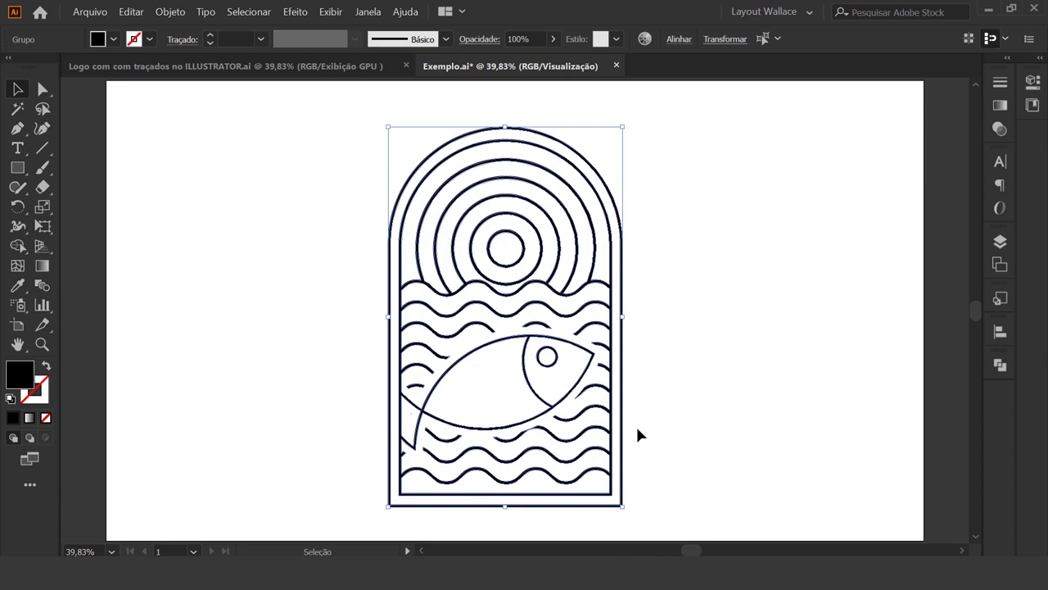
pyautogui.moveTo(627, 433); pyautogui.dragTo(632, 431)
pyautogui.click(790, 408)
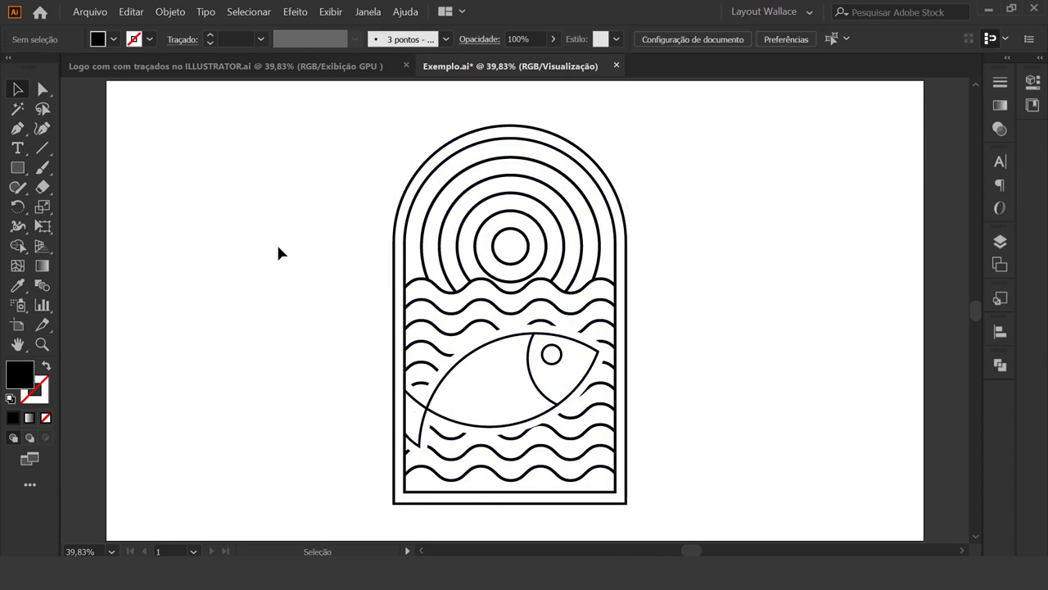
# - Switch to the 'Logo com com traçados no ILLUSTRATOR.ai' document showing the white logo on blue
pyautogui.click(328, 66)
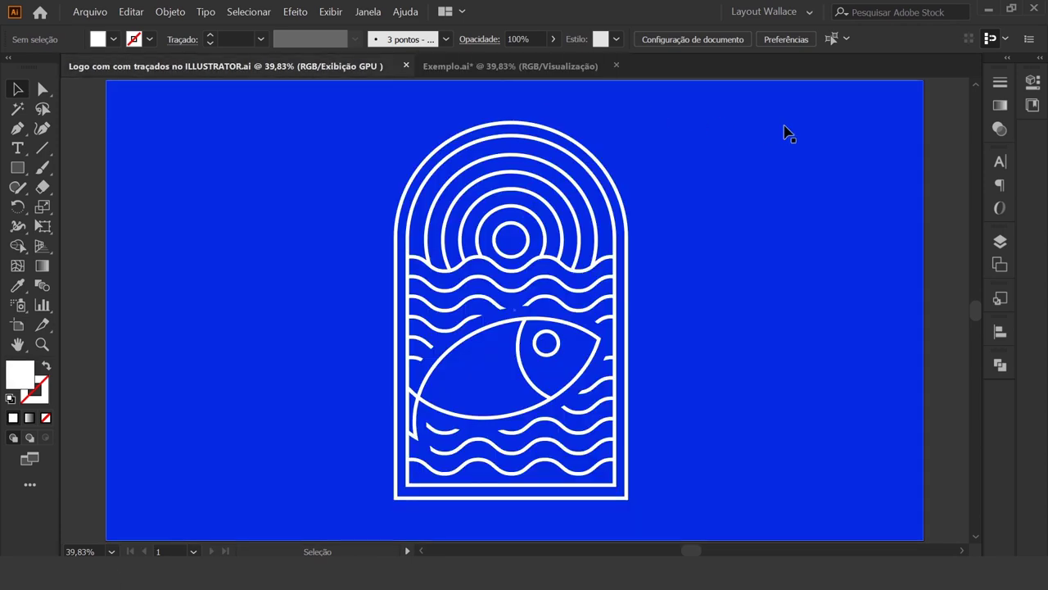